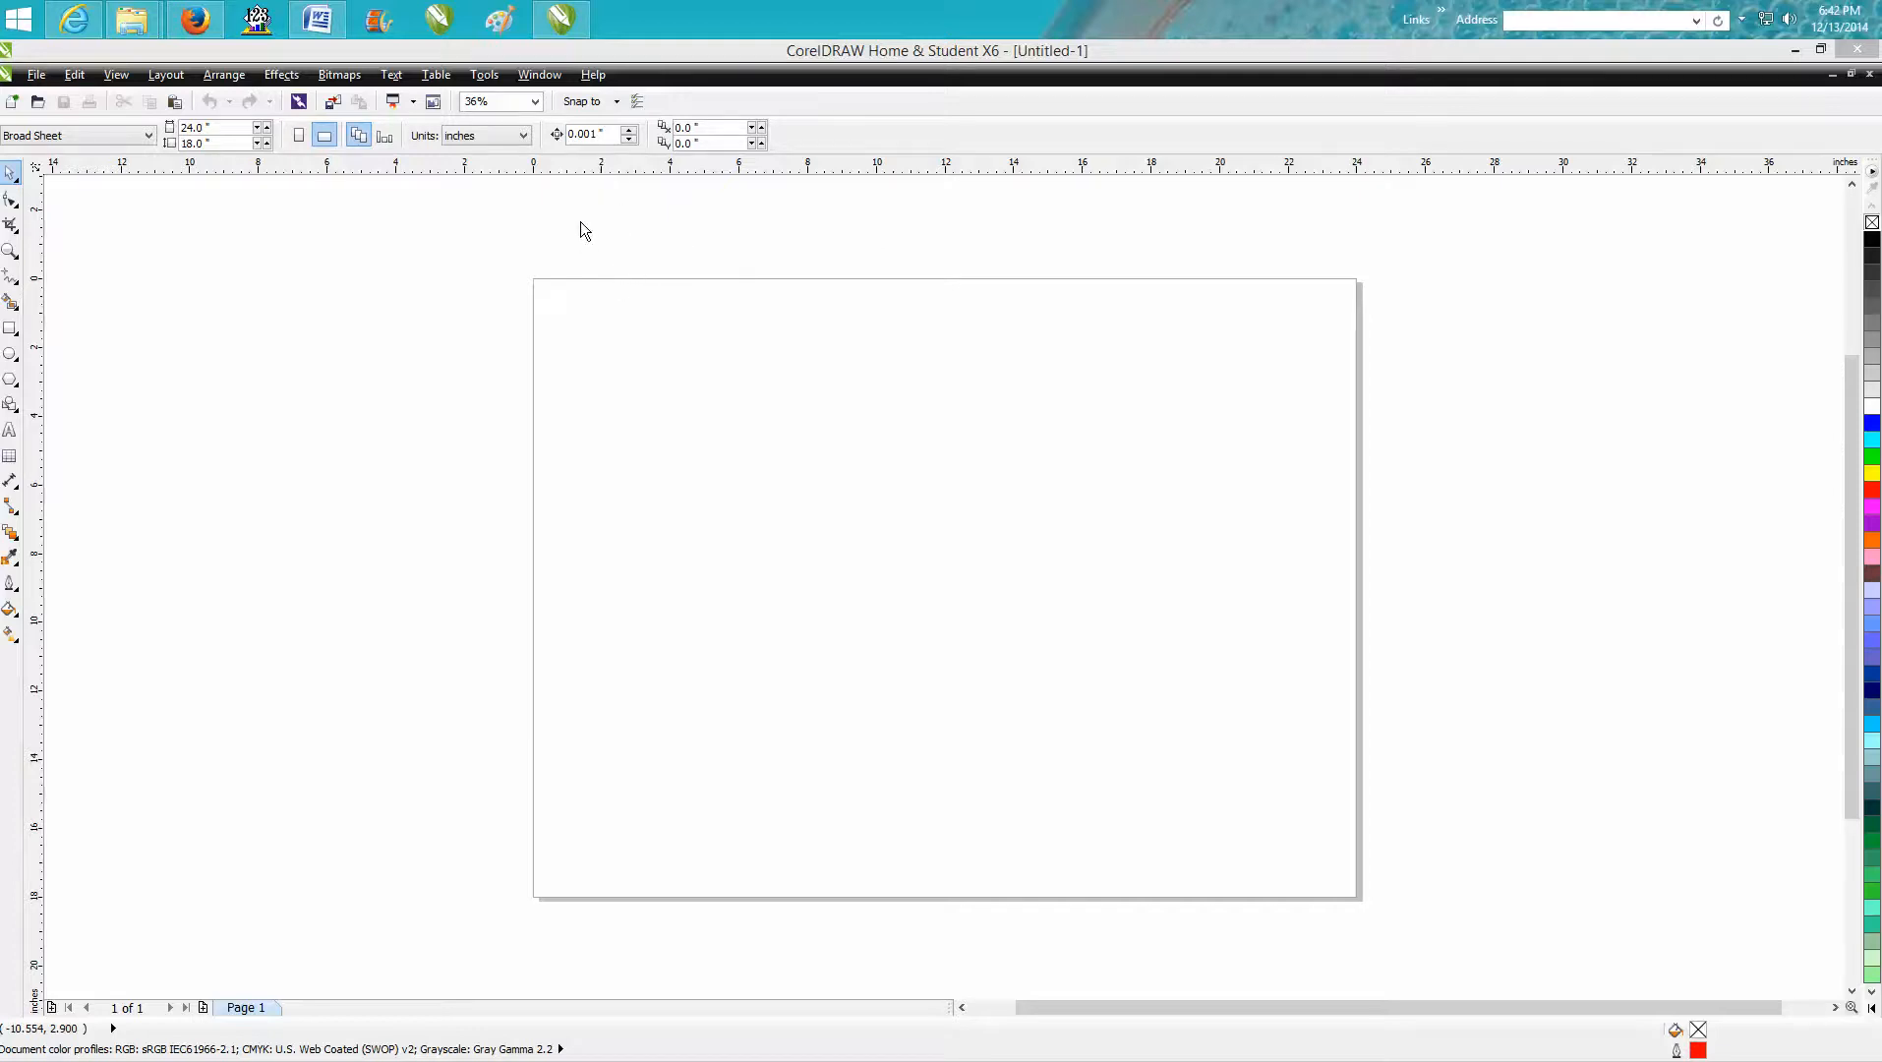
# Hide all color palettes from the workspace.
pyautogui.click(554, 78)
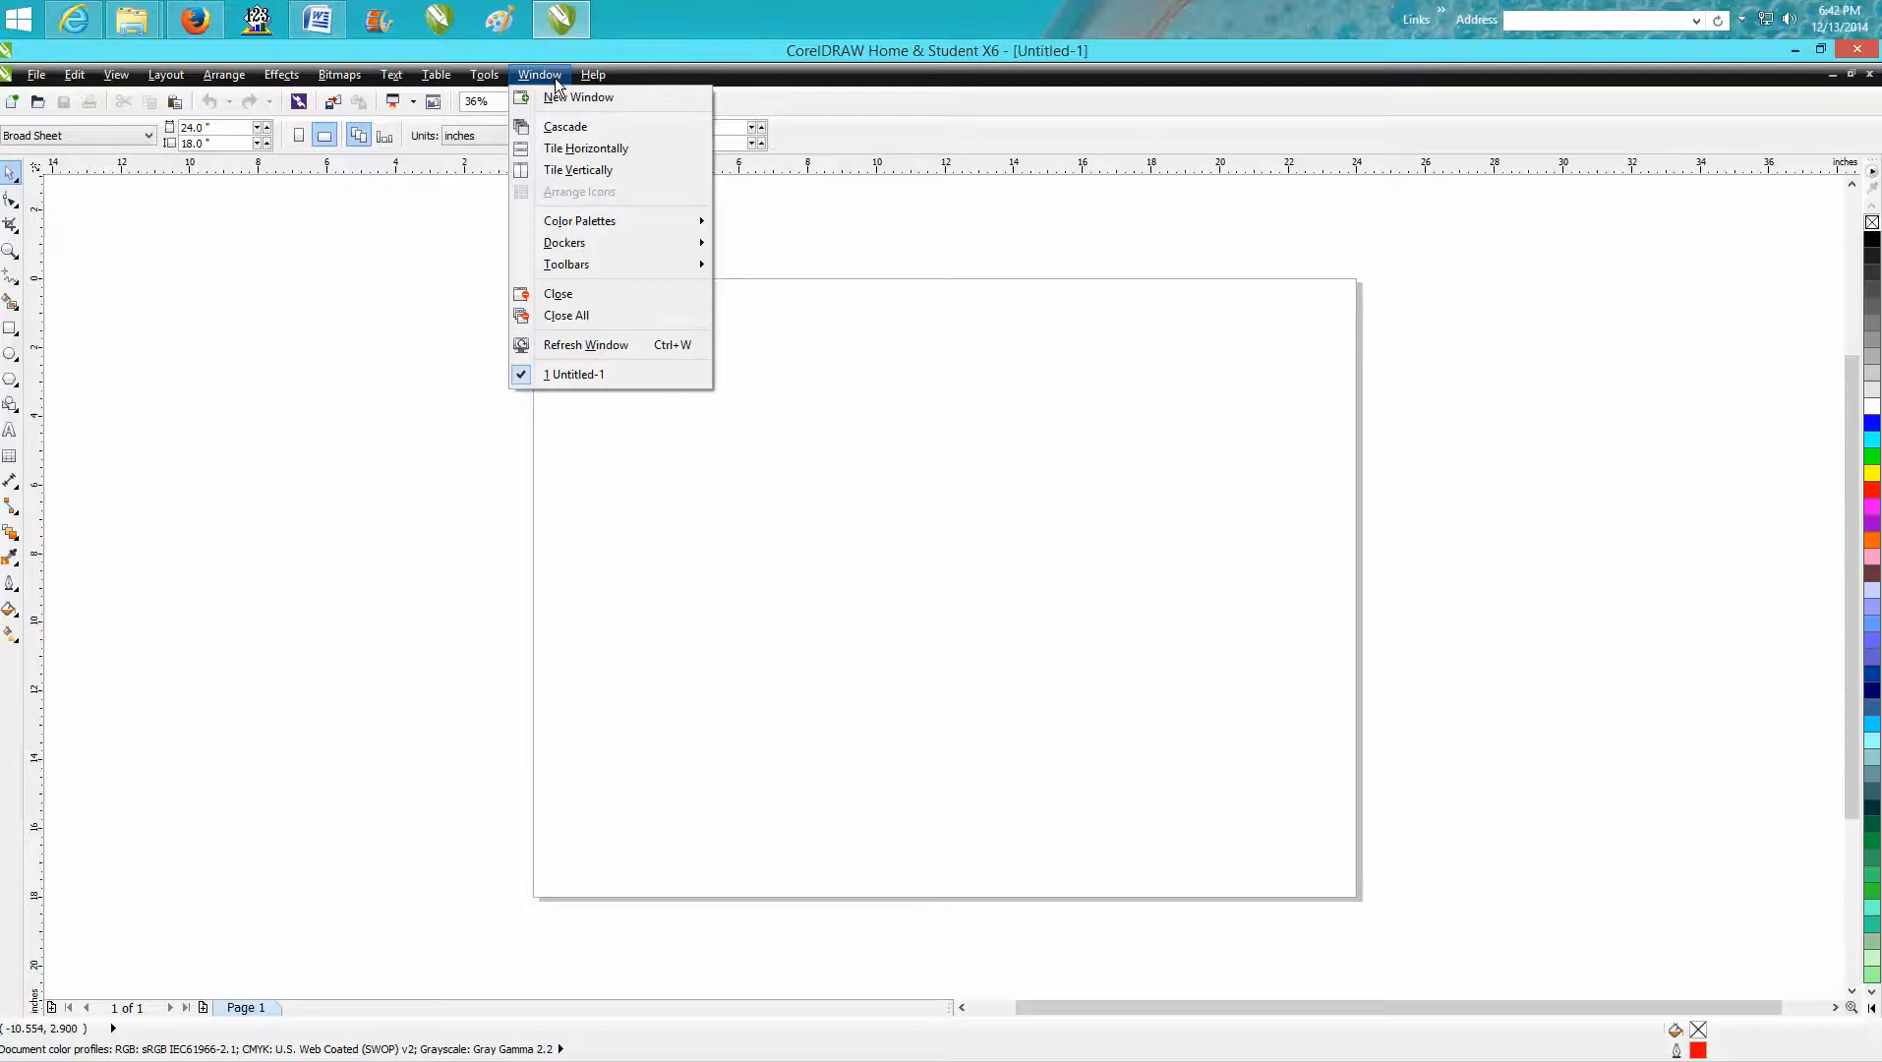
pyautogui.moveTo(620, 224)
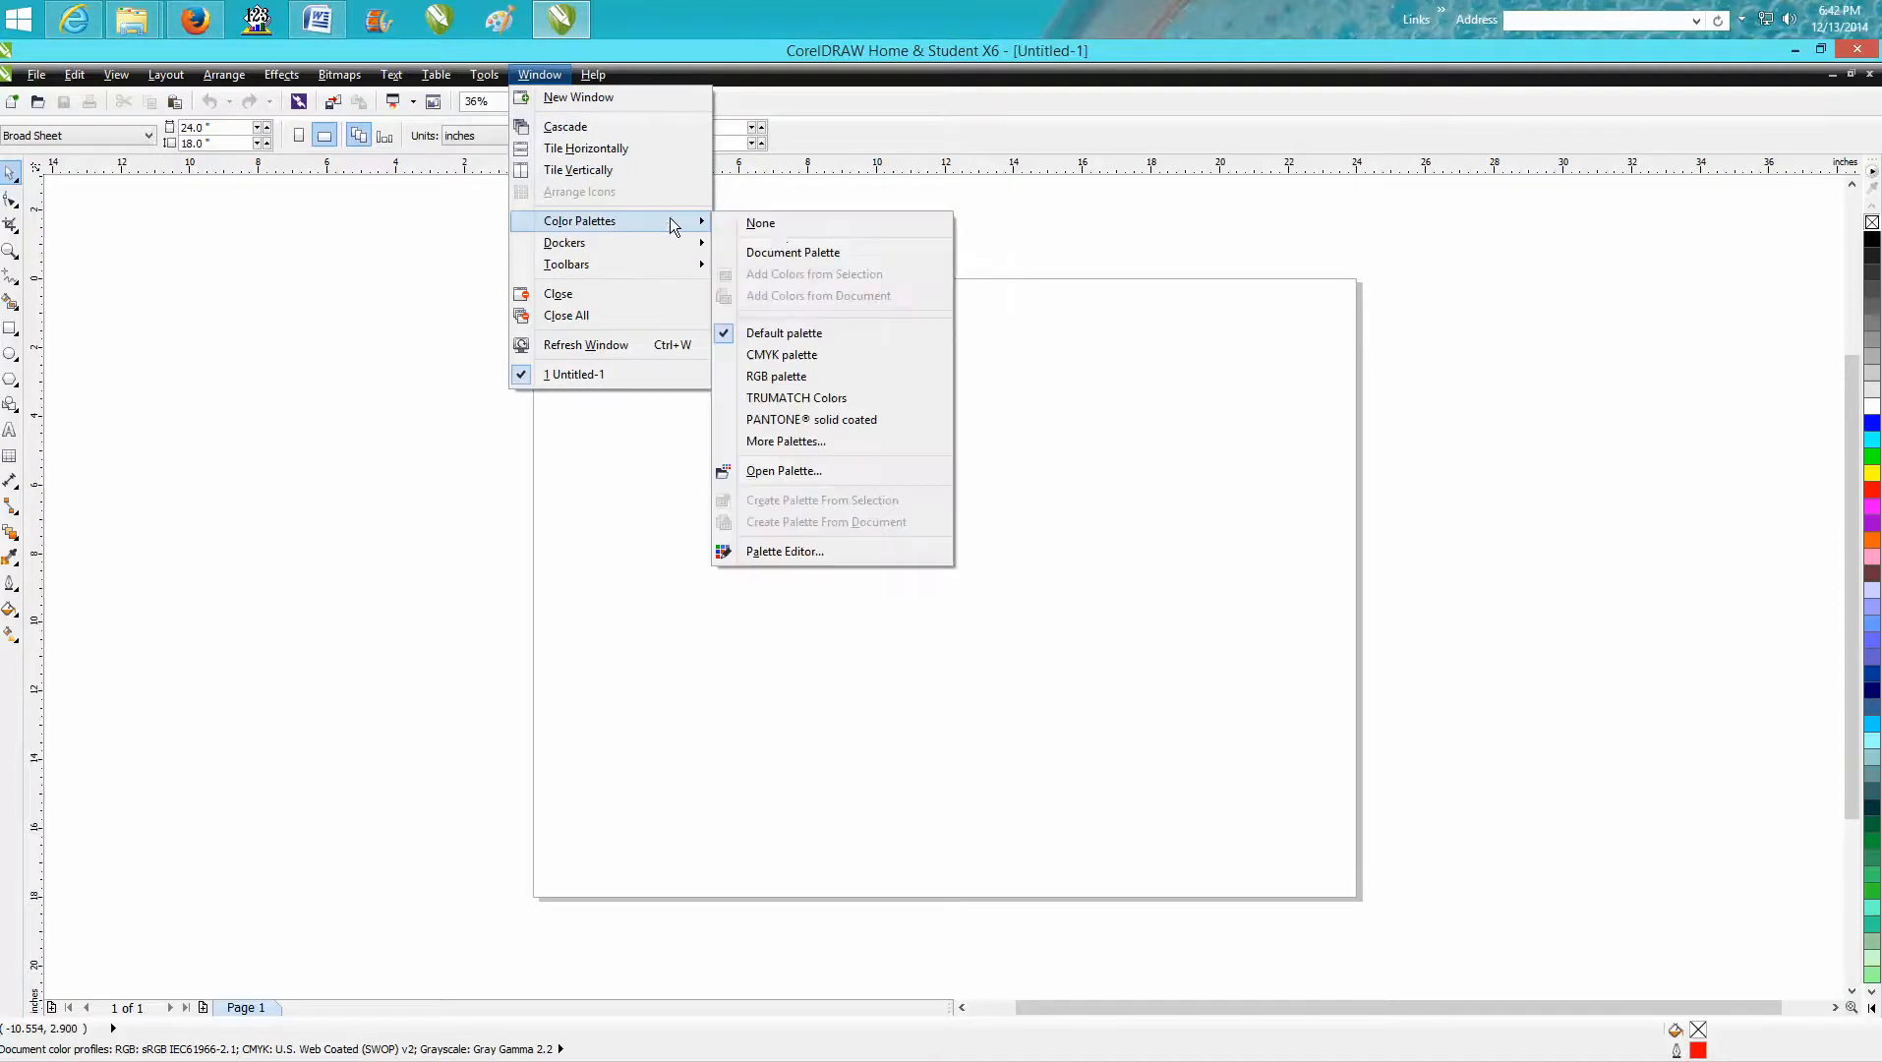
pyautogui.click(769, 224)
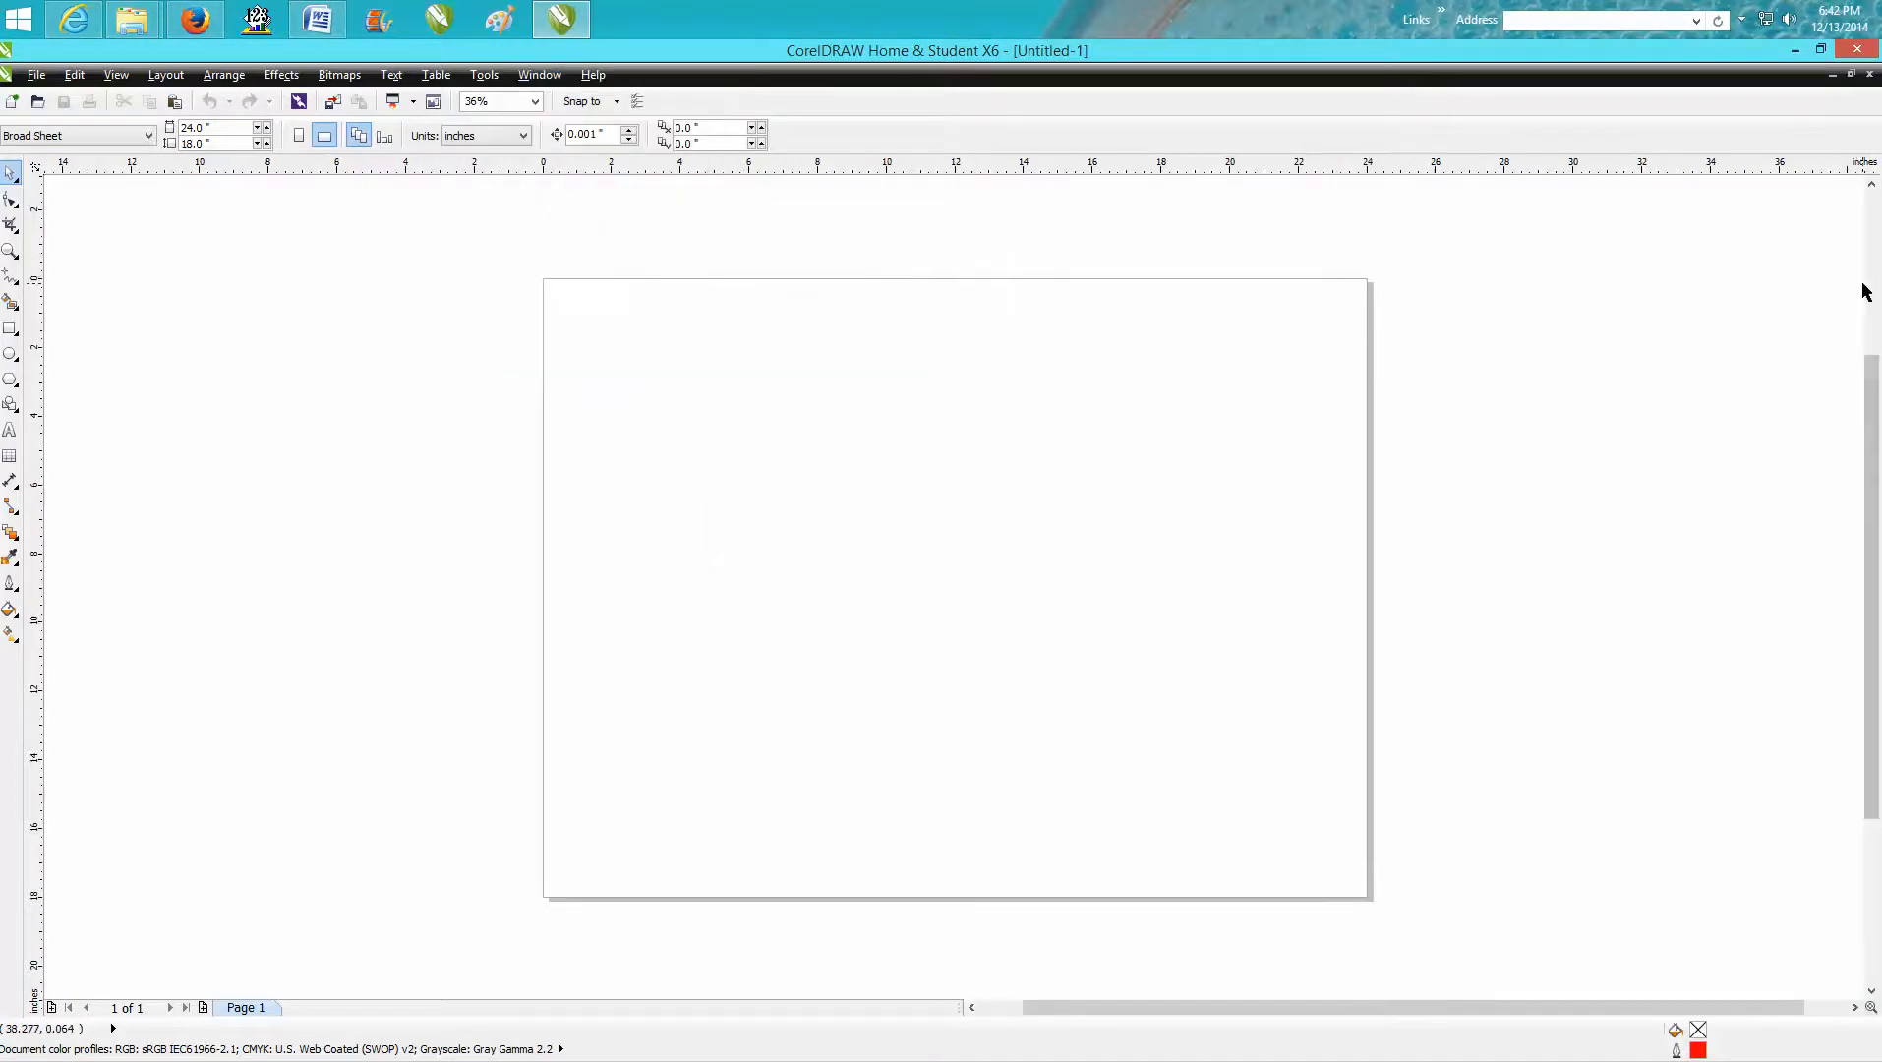
# Display the RGB palette in the workspace.
pyautogui.click(487, 76)
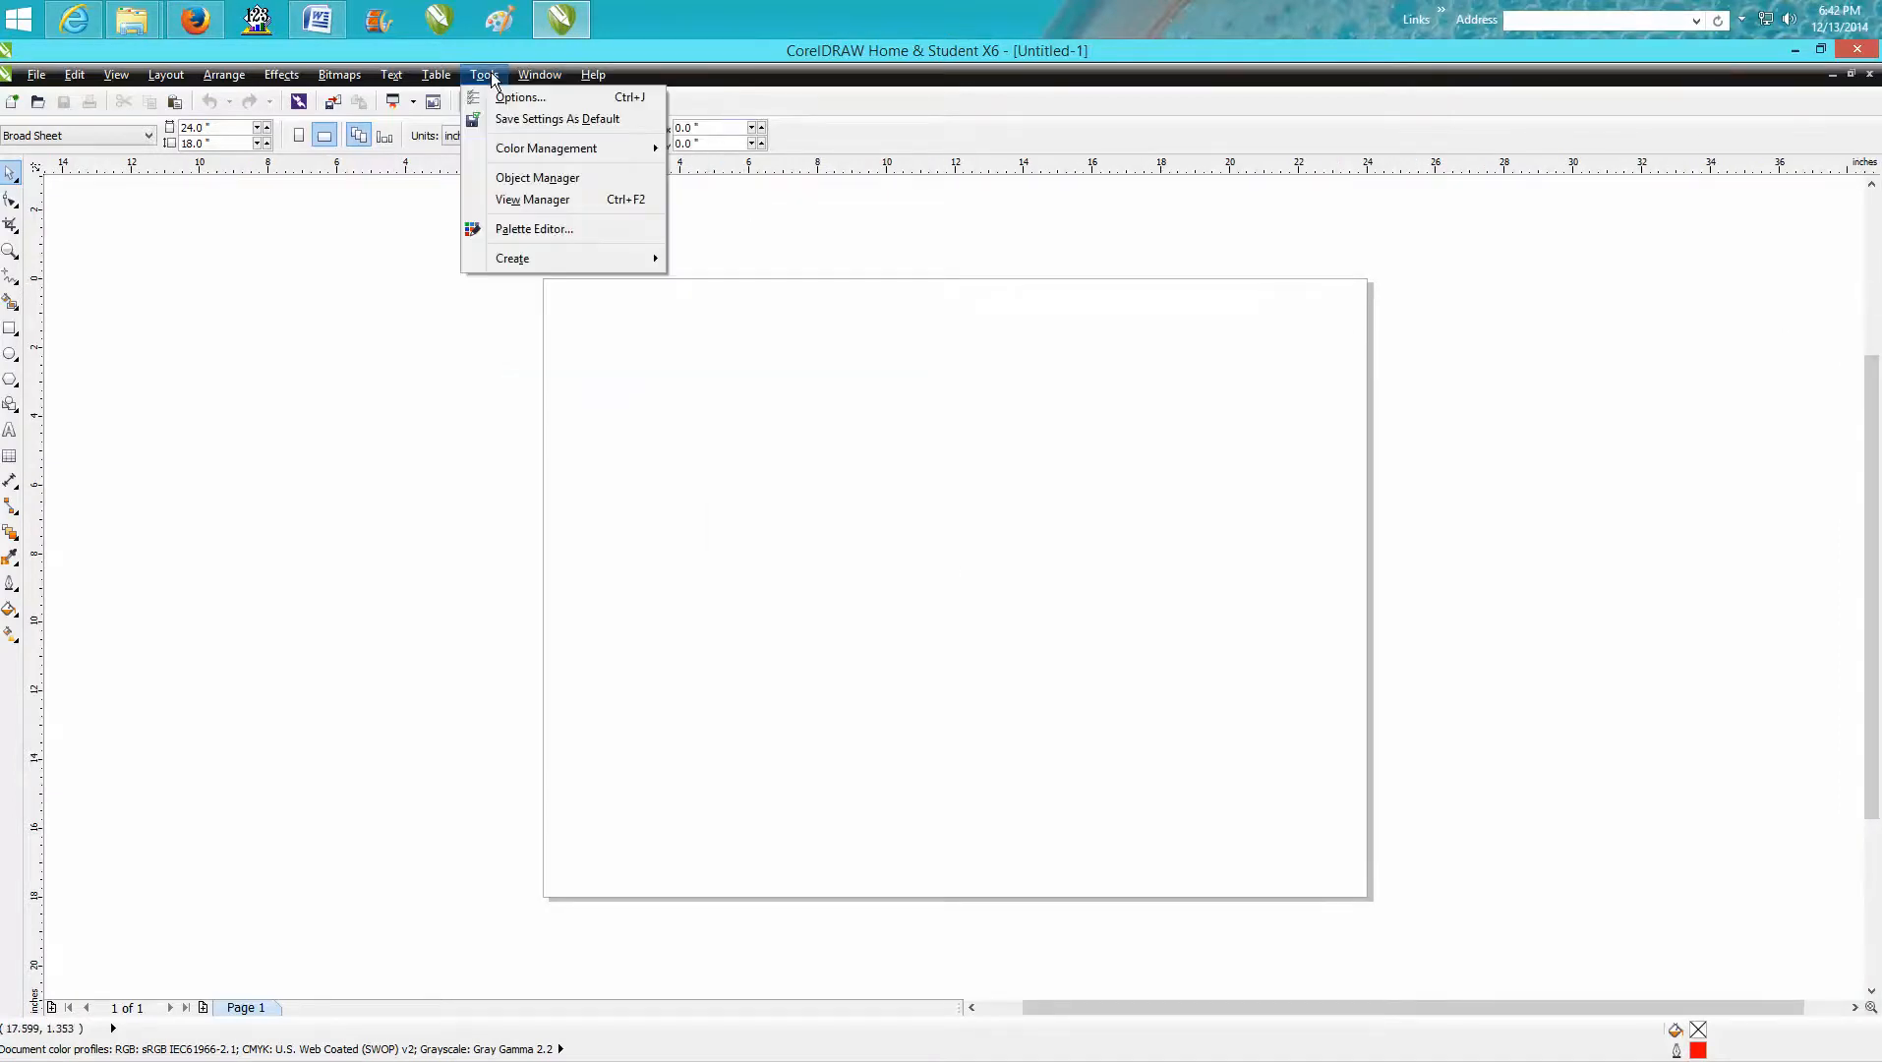
pyautogui.moveTo(540, 75)
pyautogui.moveTo(592, 221)
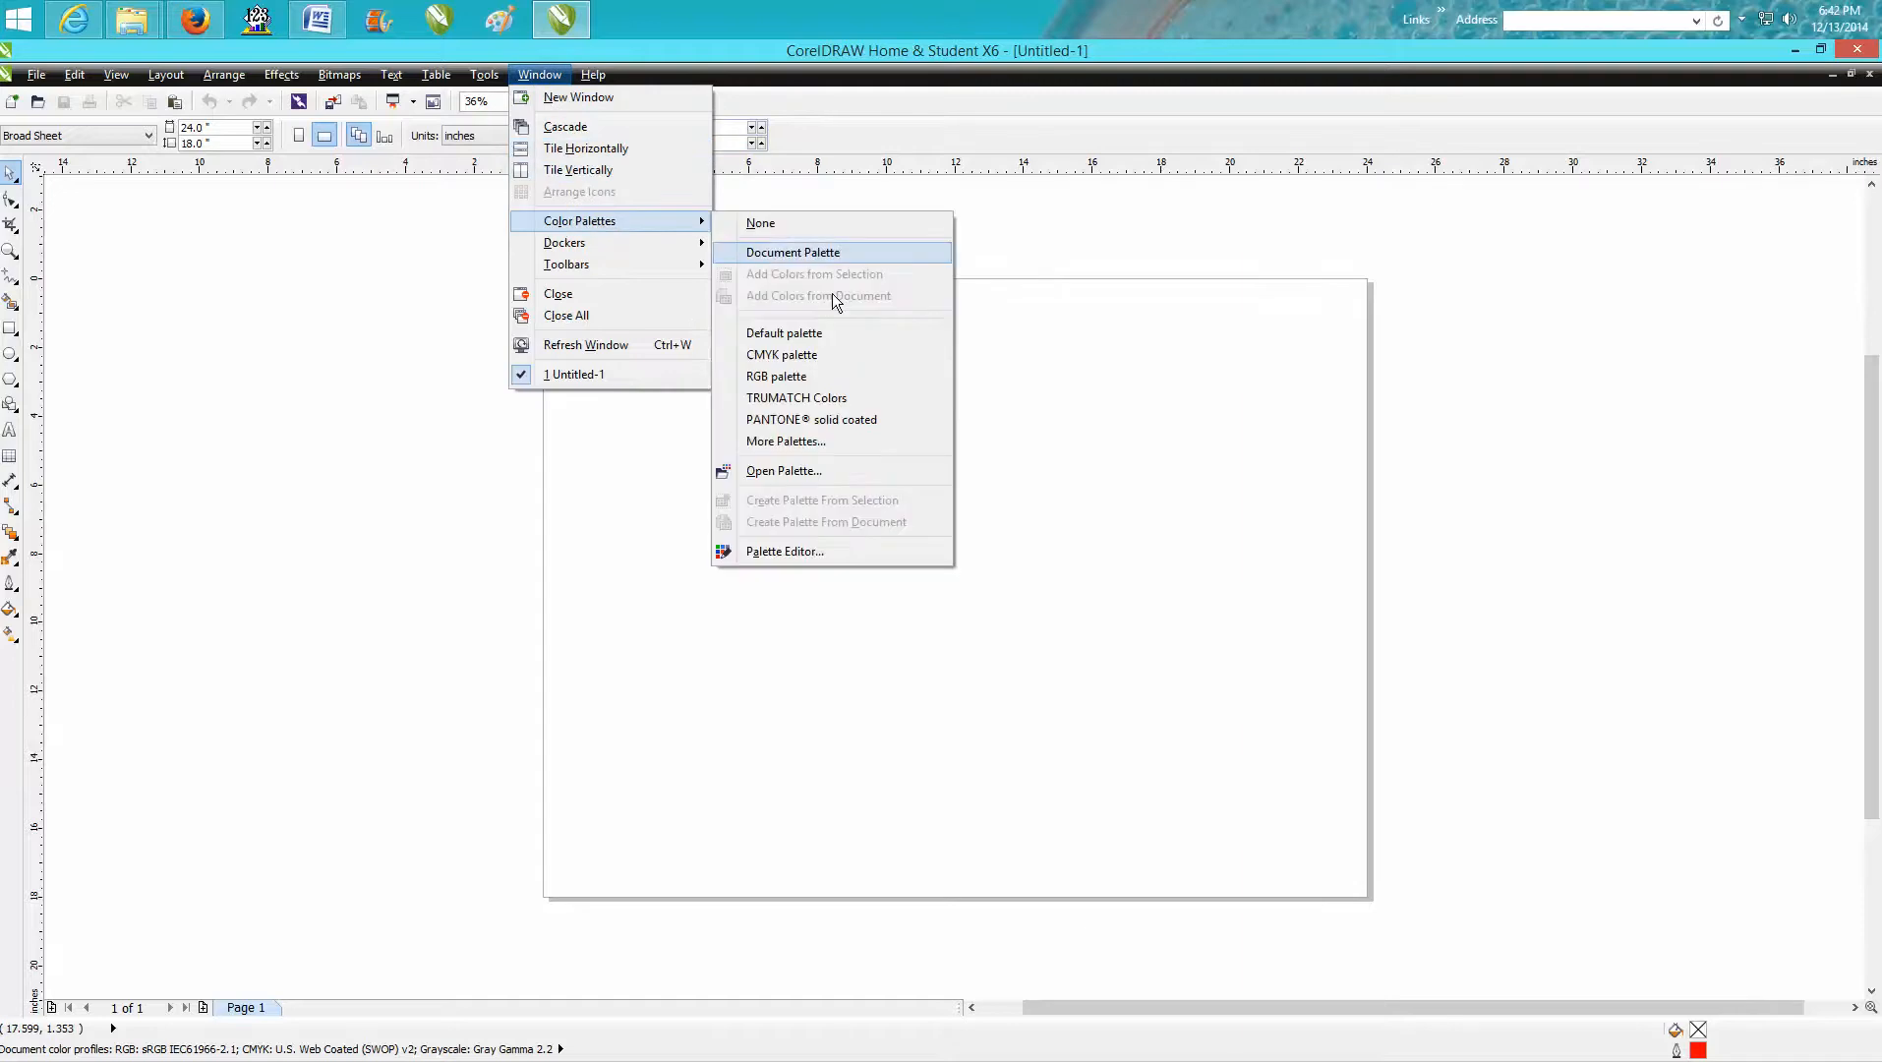
pyautogui.click(771, 376)
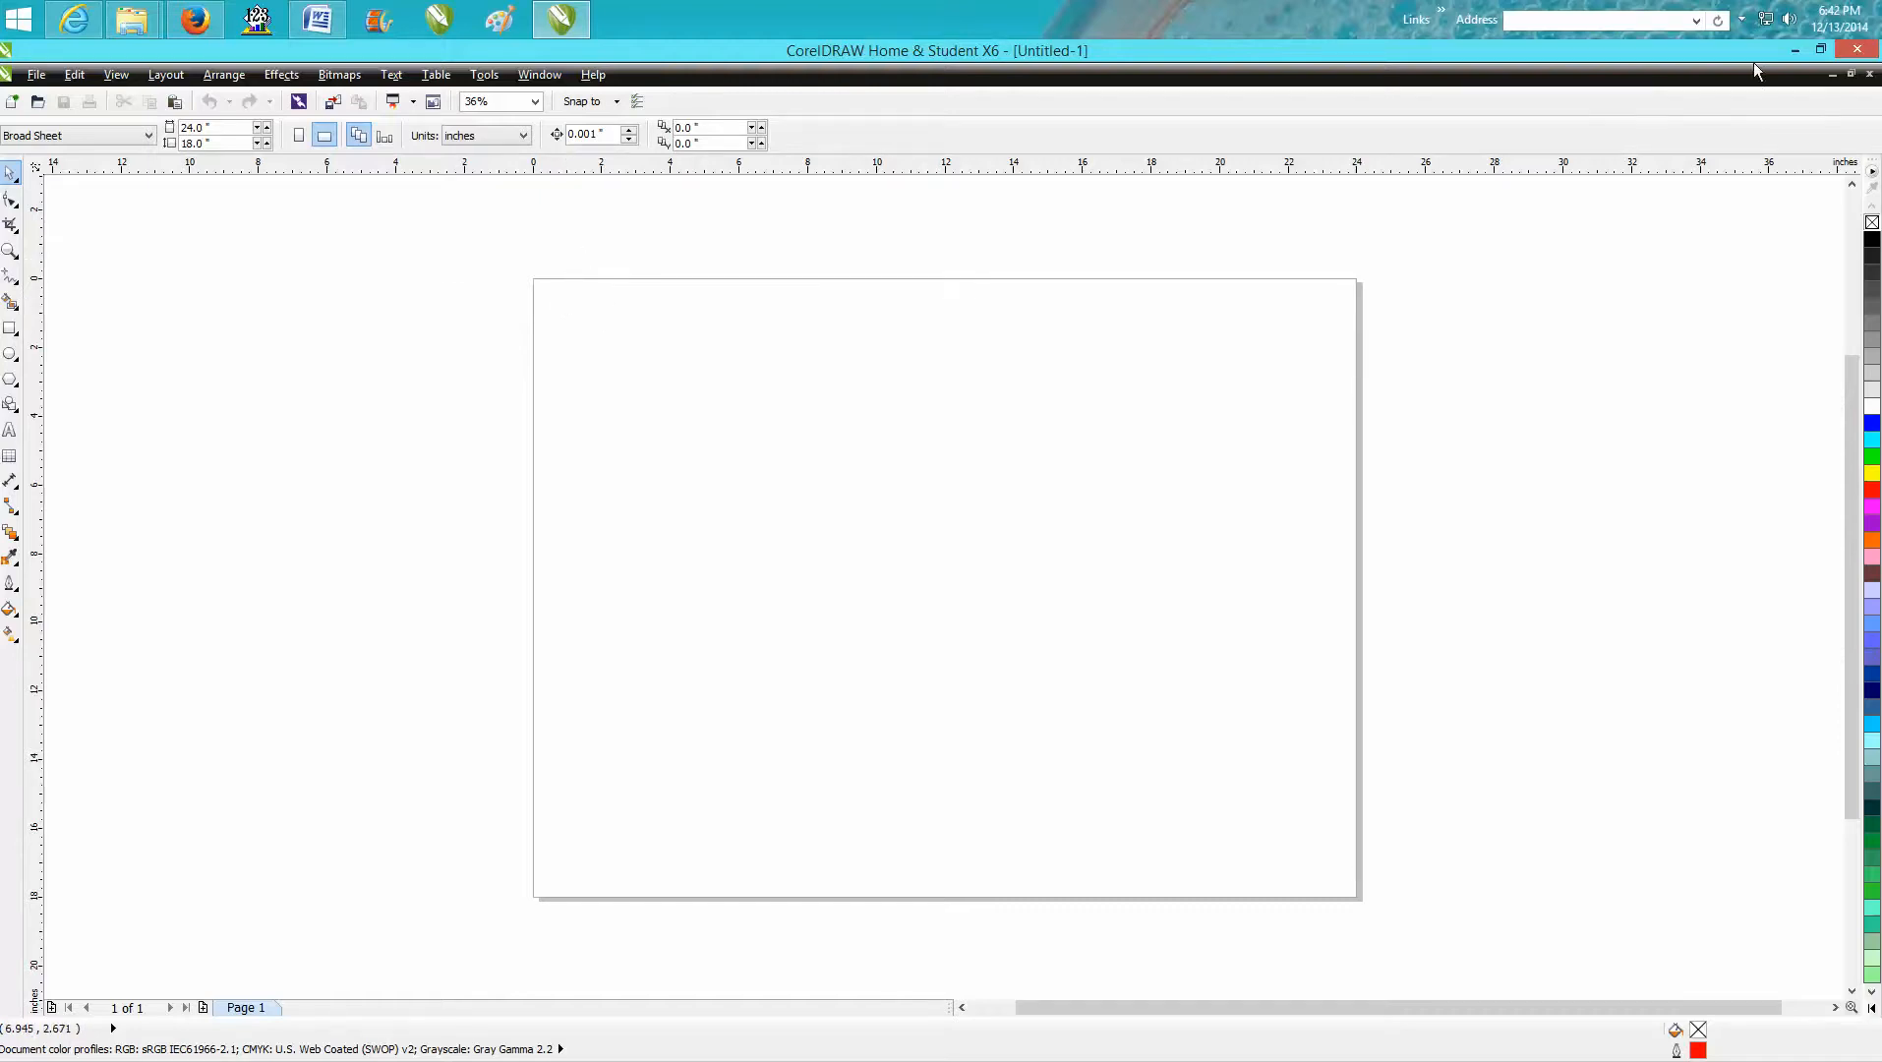
# Restart CorelDRAW with the workspace overwritten by the factory default, and close the welcome screen and the Hints docker.
pyautogui.click(1862, 55)
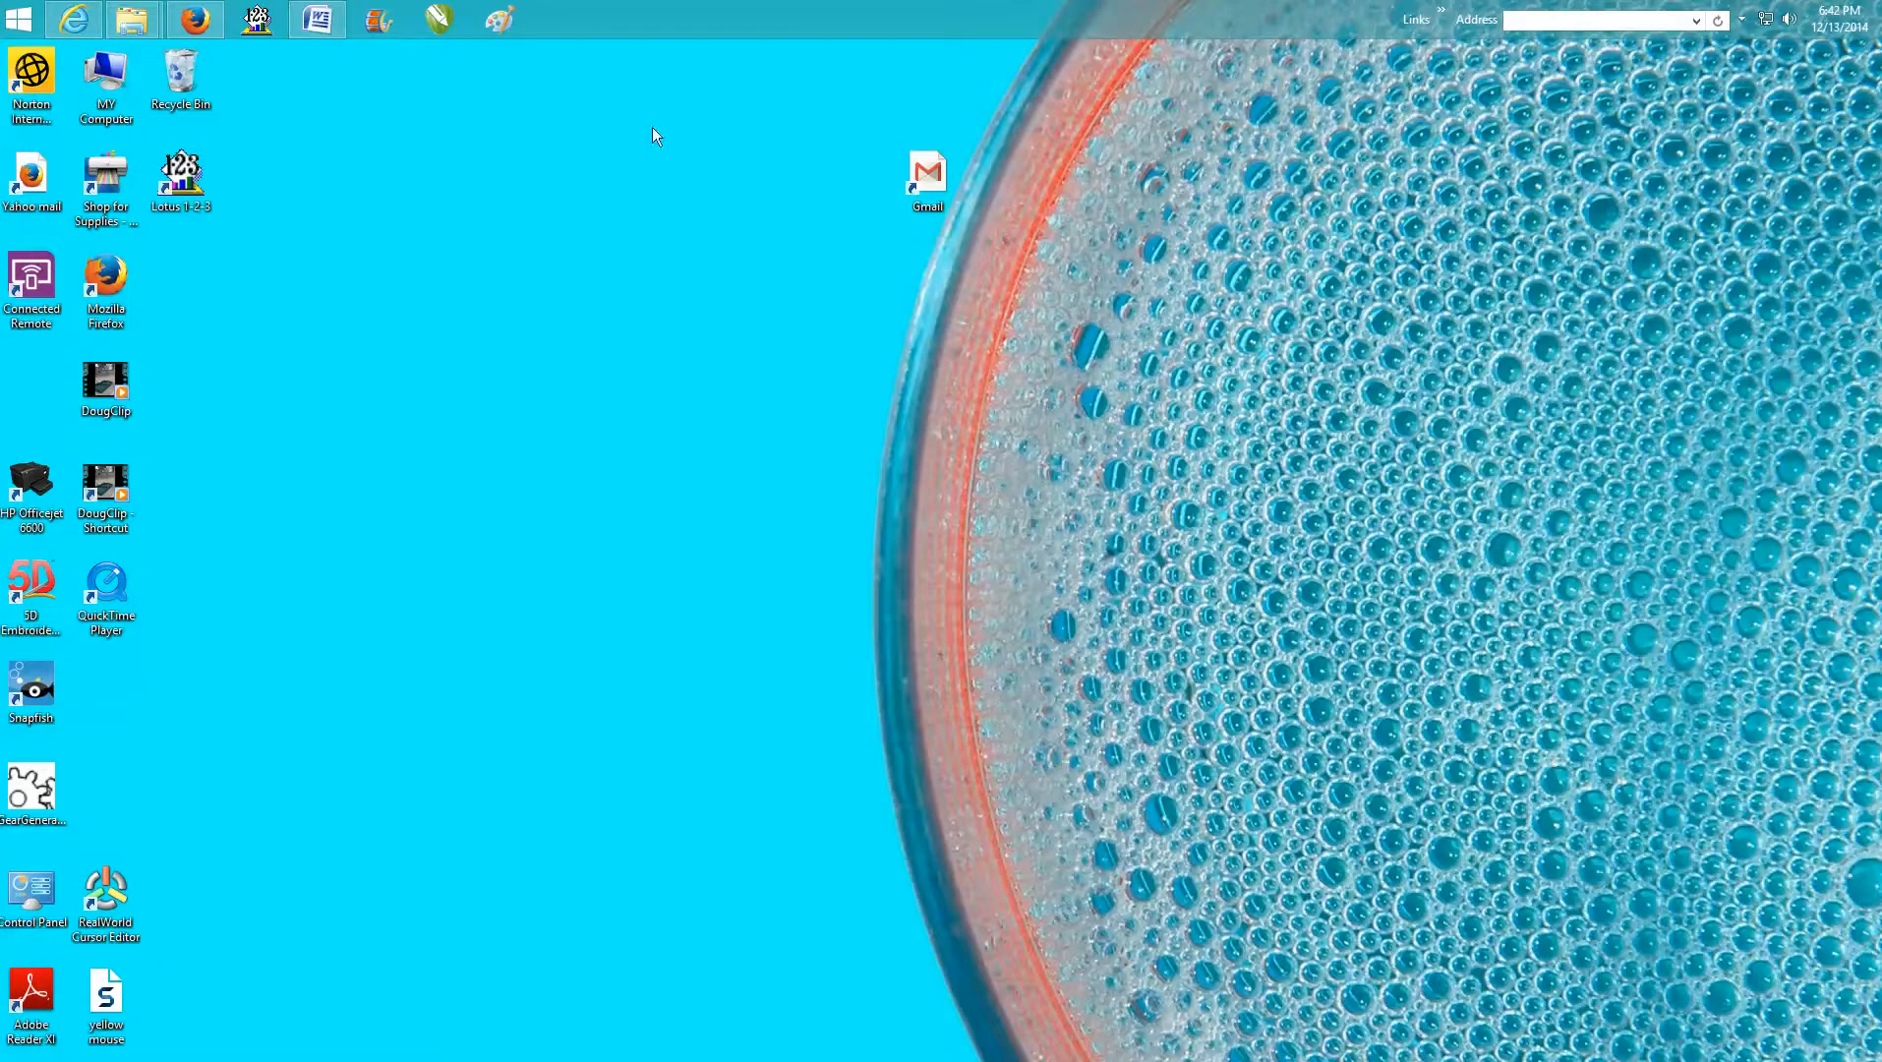
pyautogui.click(444, 18)
pyautogui.press('F8')
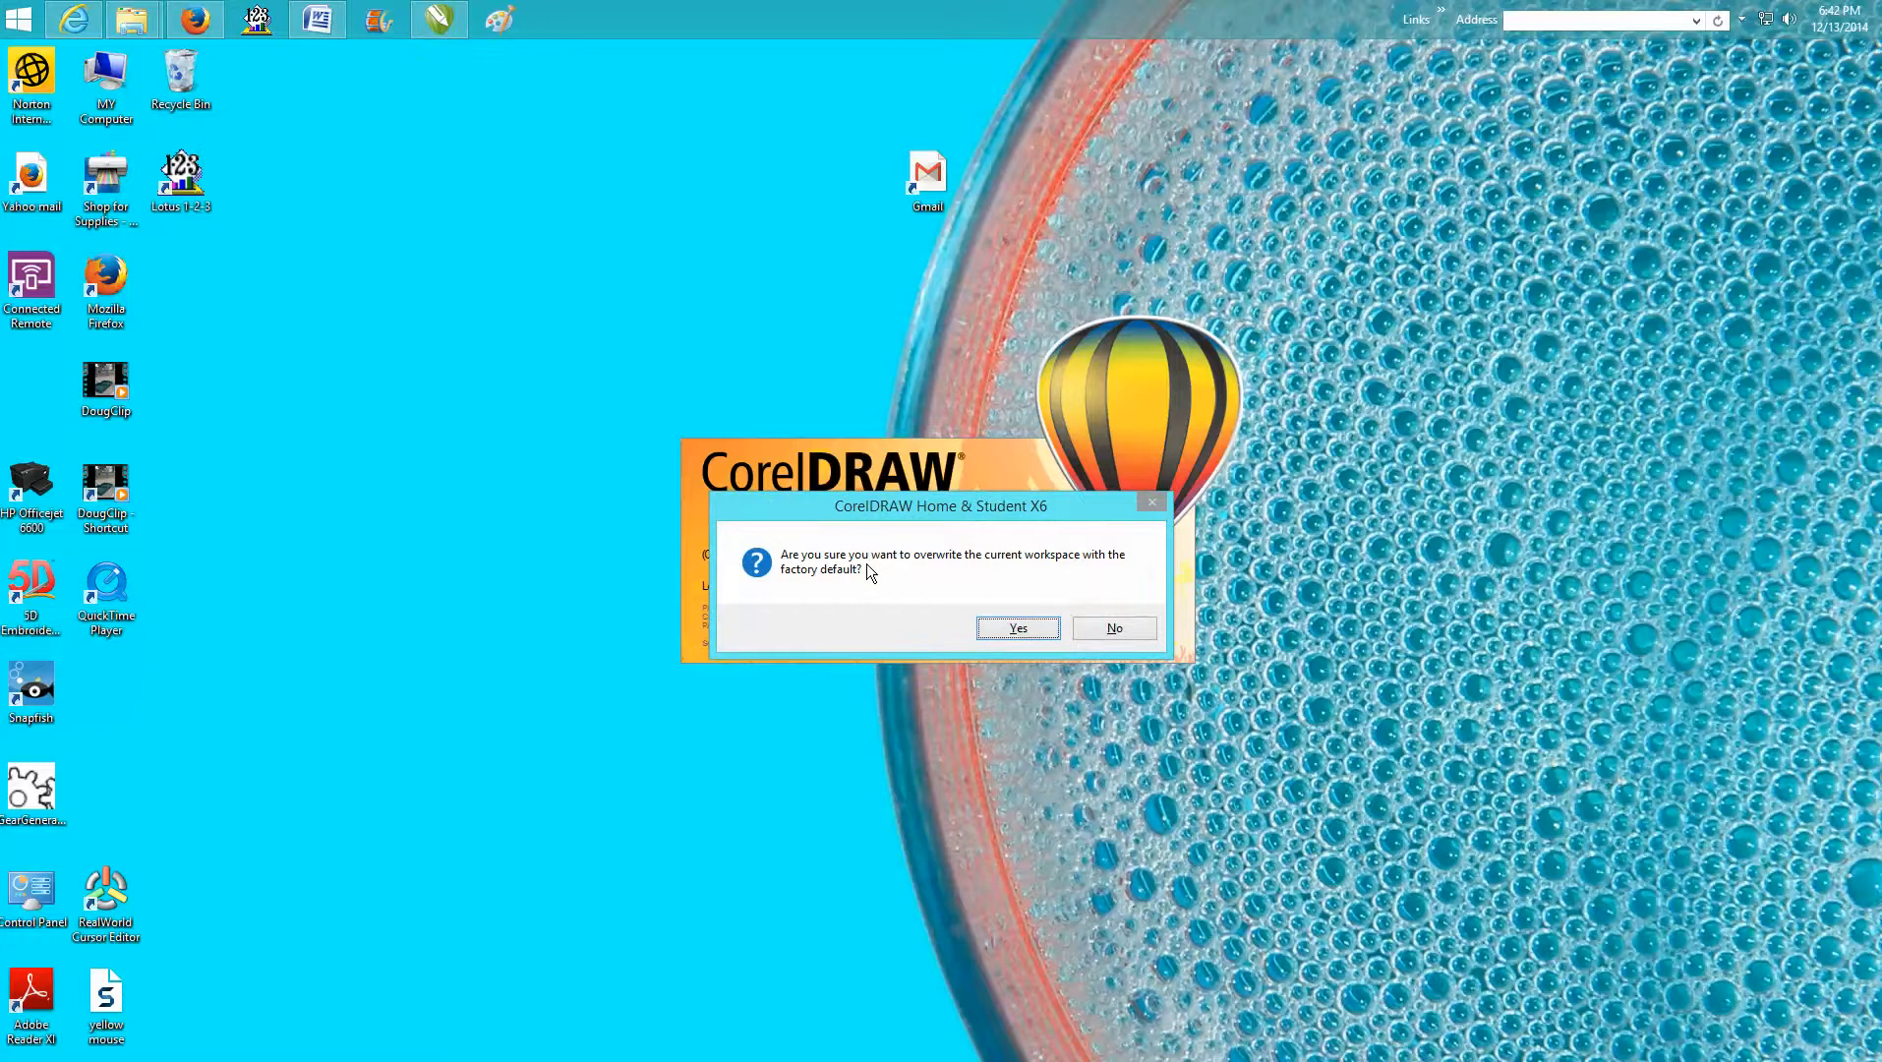
pyautogui.click(1028, 630)
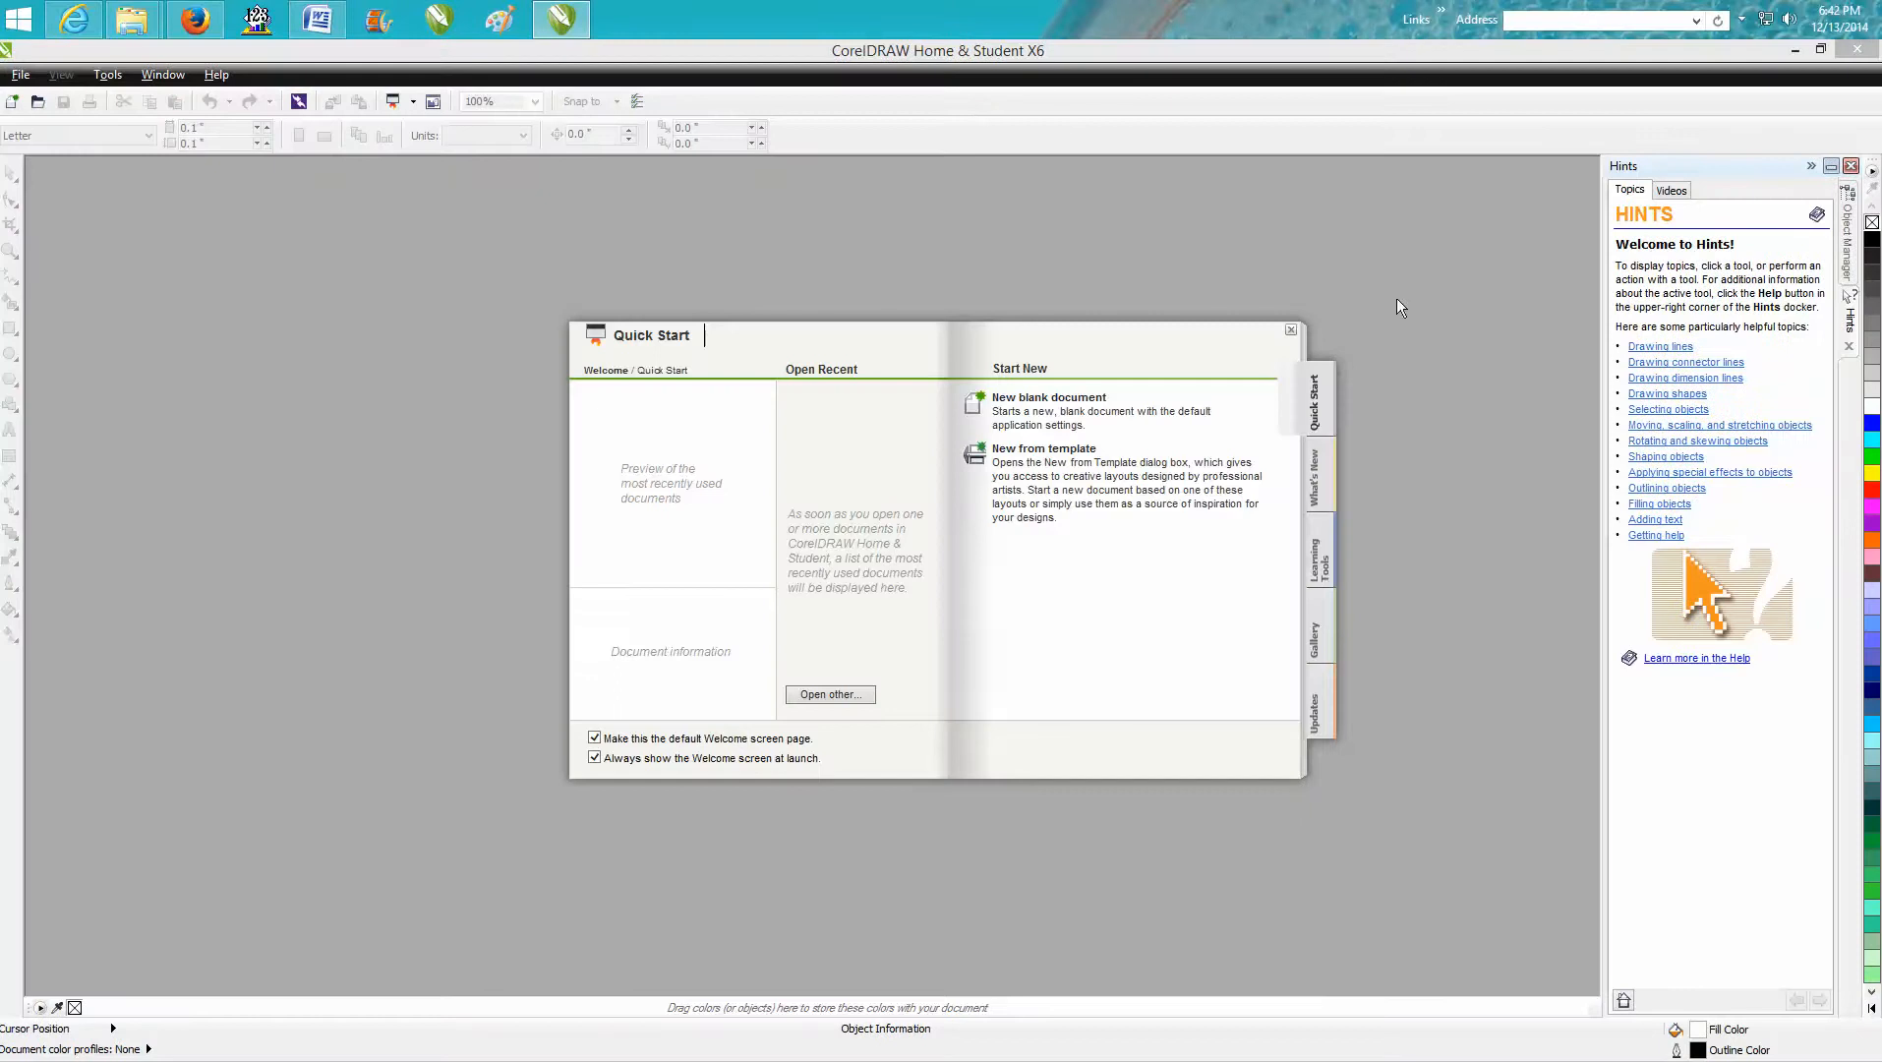
pyautogui.click(1292, 332)
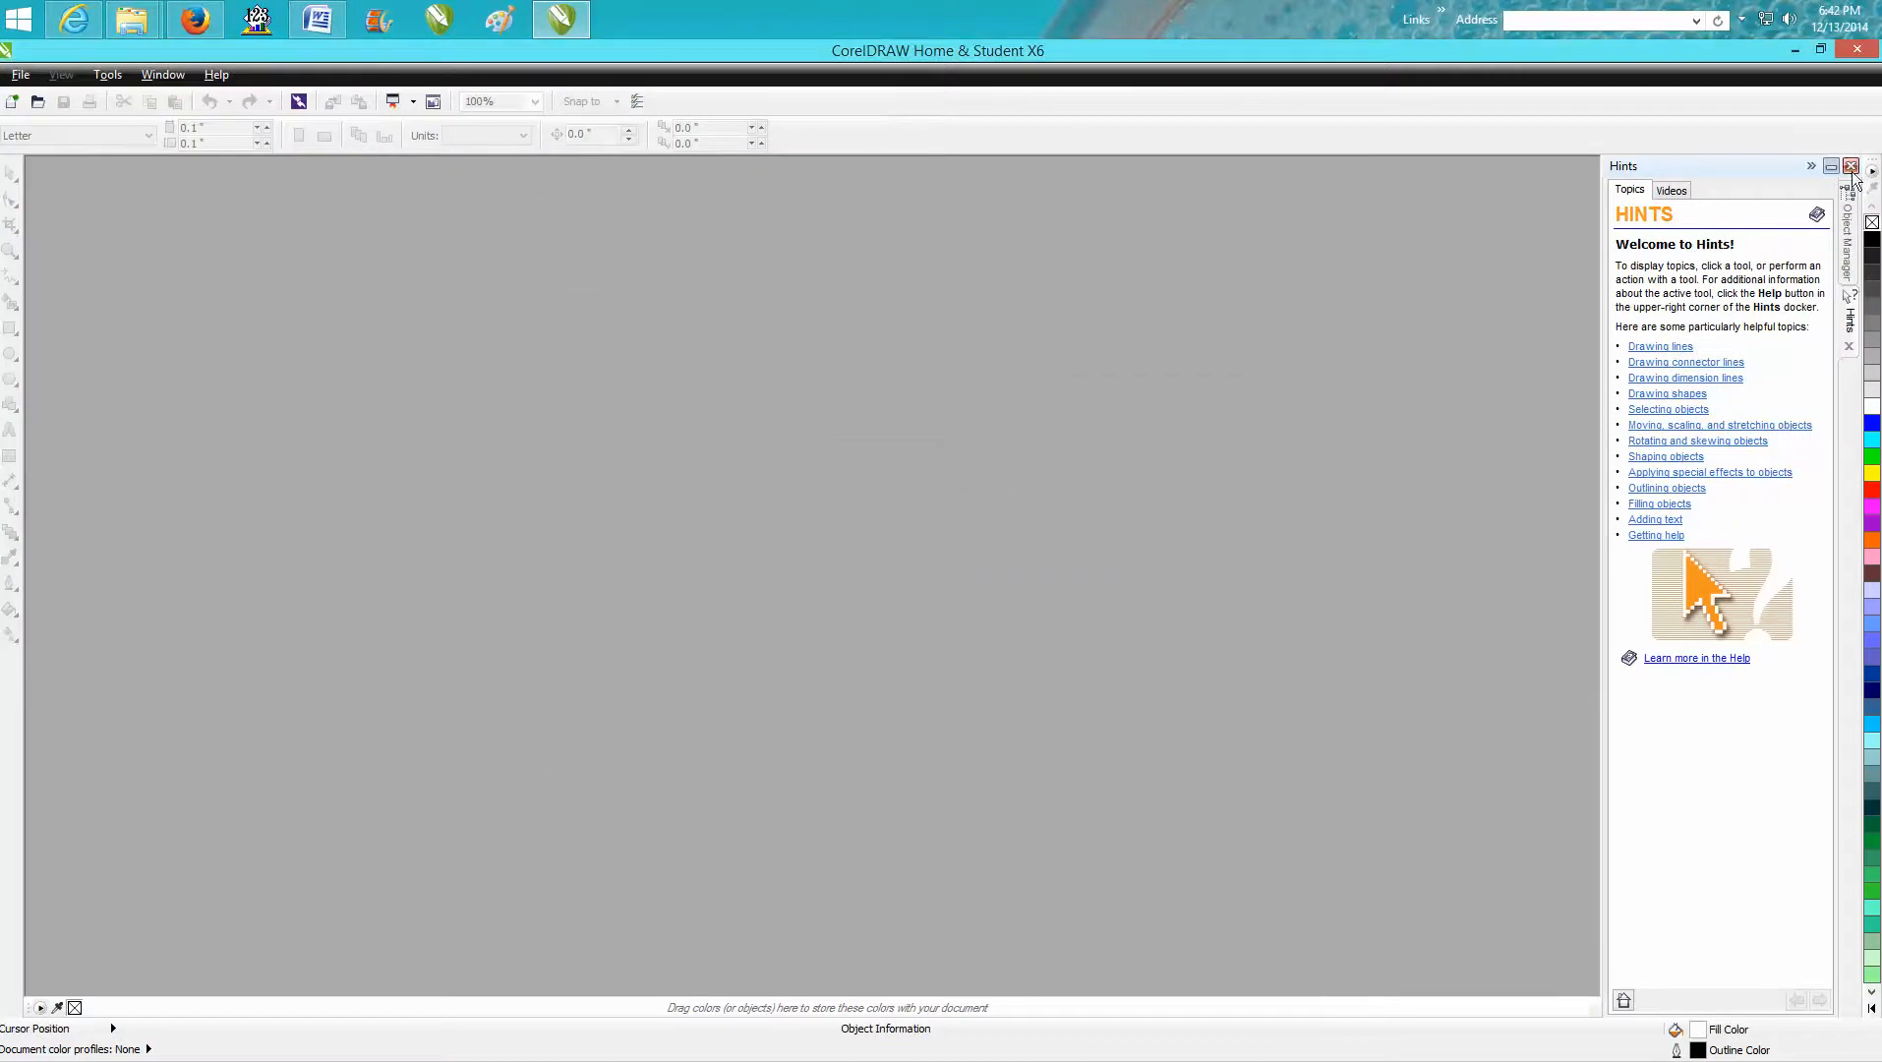
pyautogui.click(1850, 167)
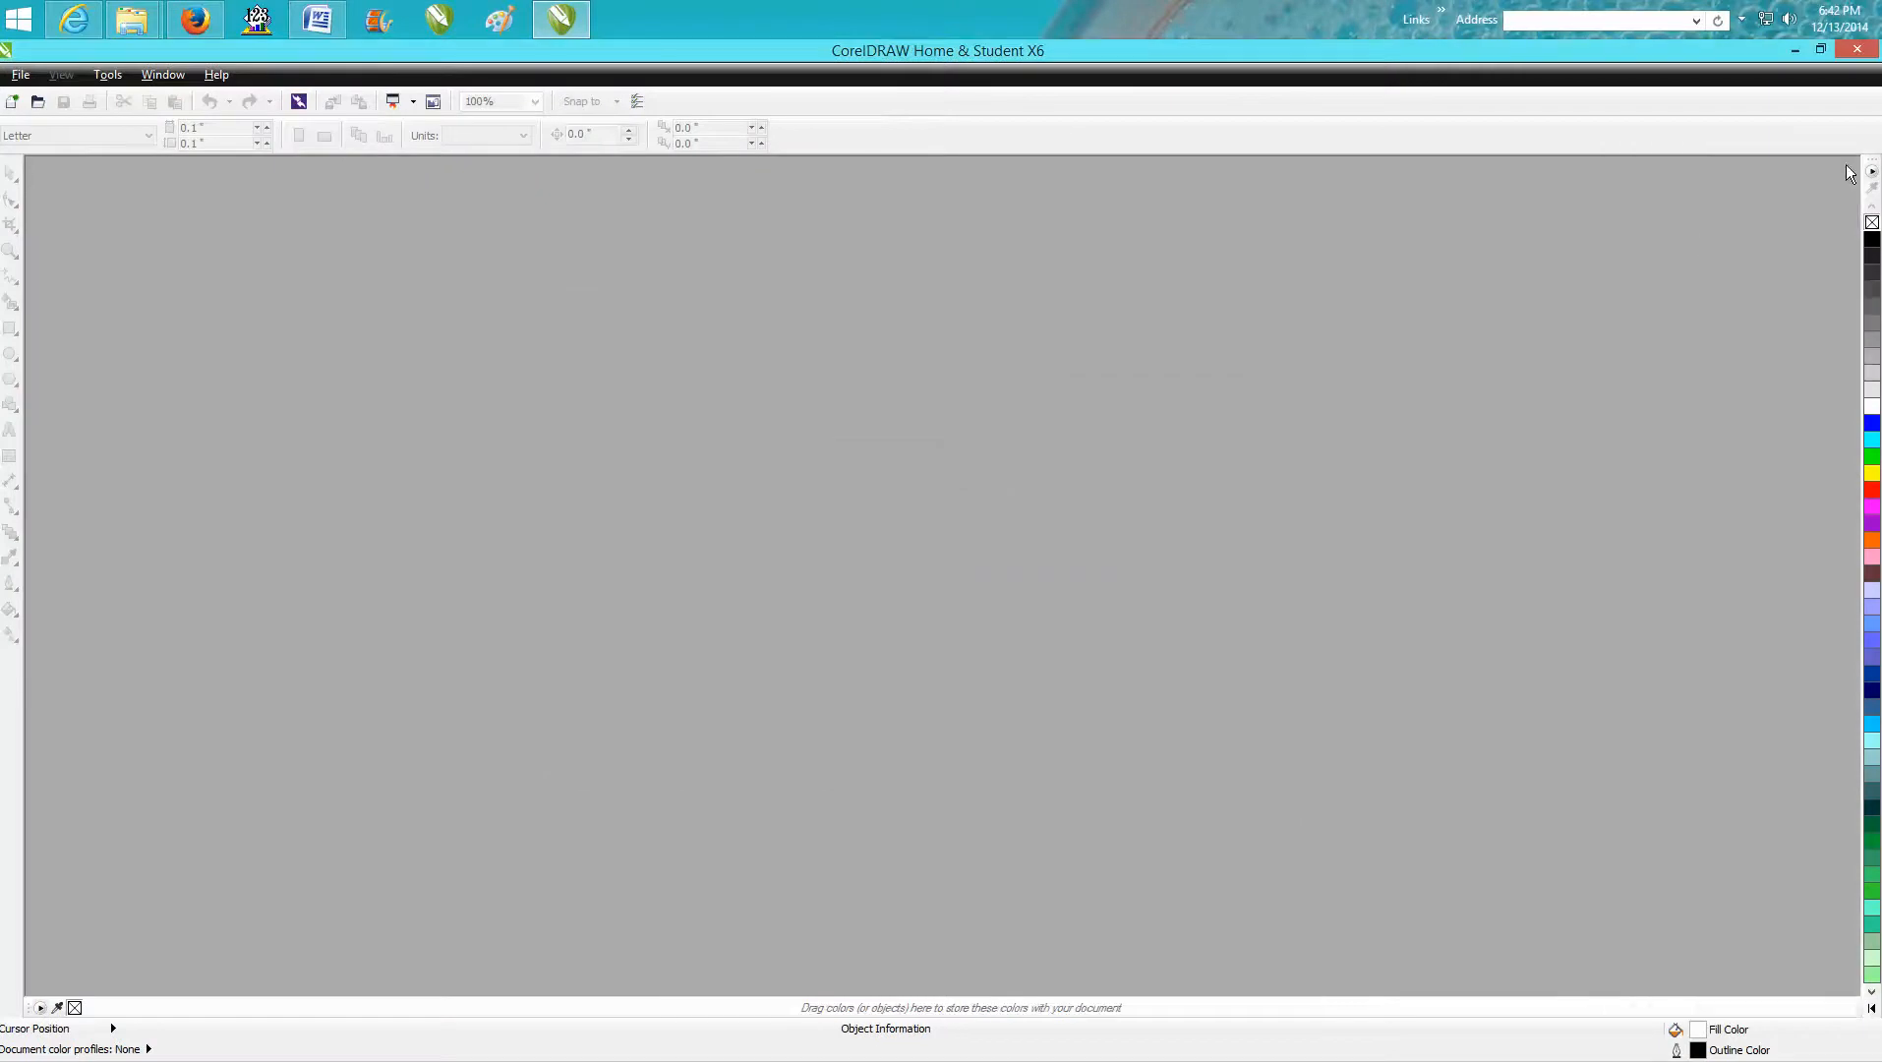
# Create a new document 24 inches wide and 18 inches high.
pyautogui.click(37, 75)
pyautogui.click(51, 98)
pyautogui.click(912, 456)
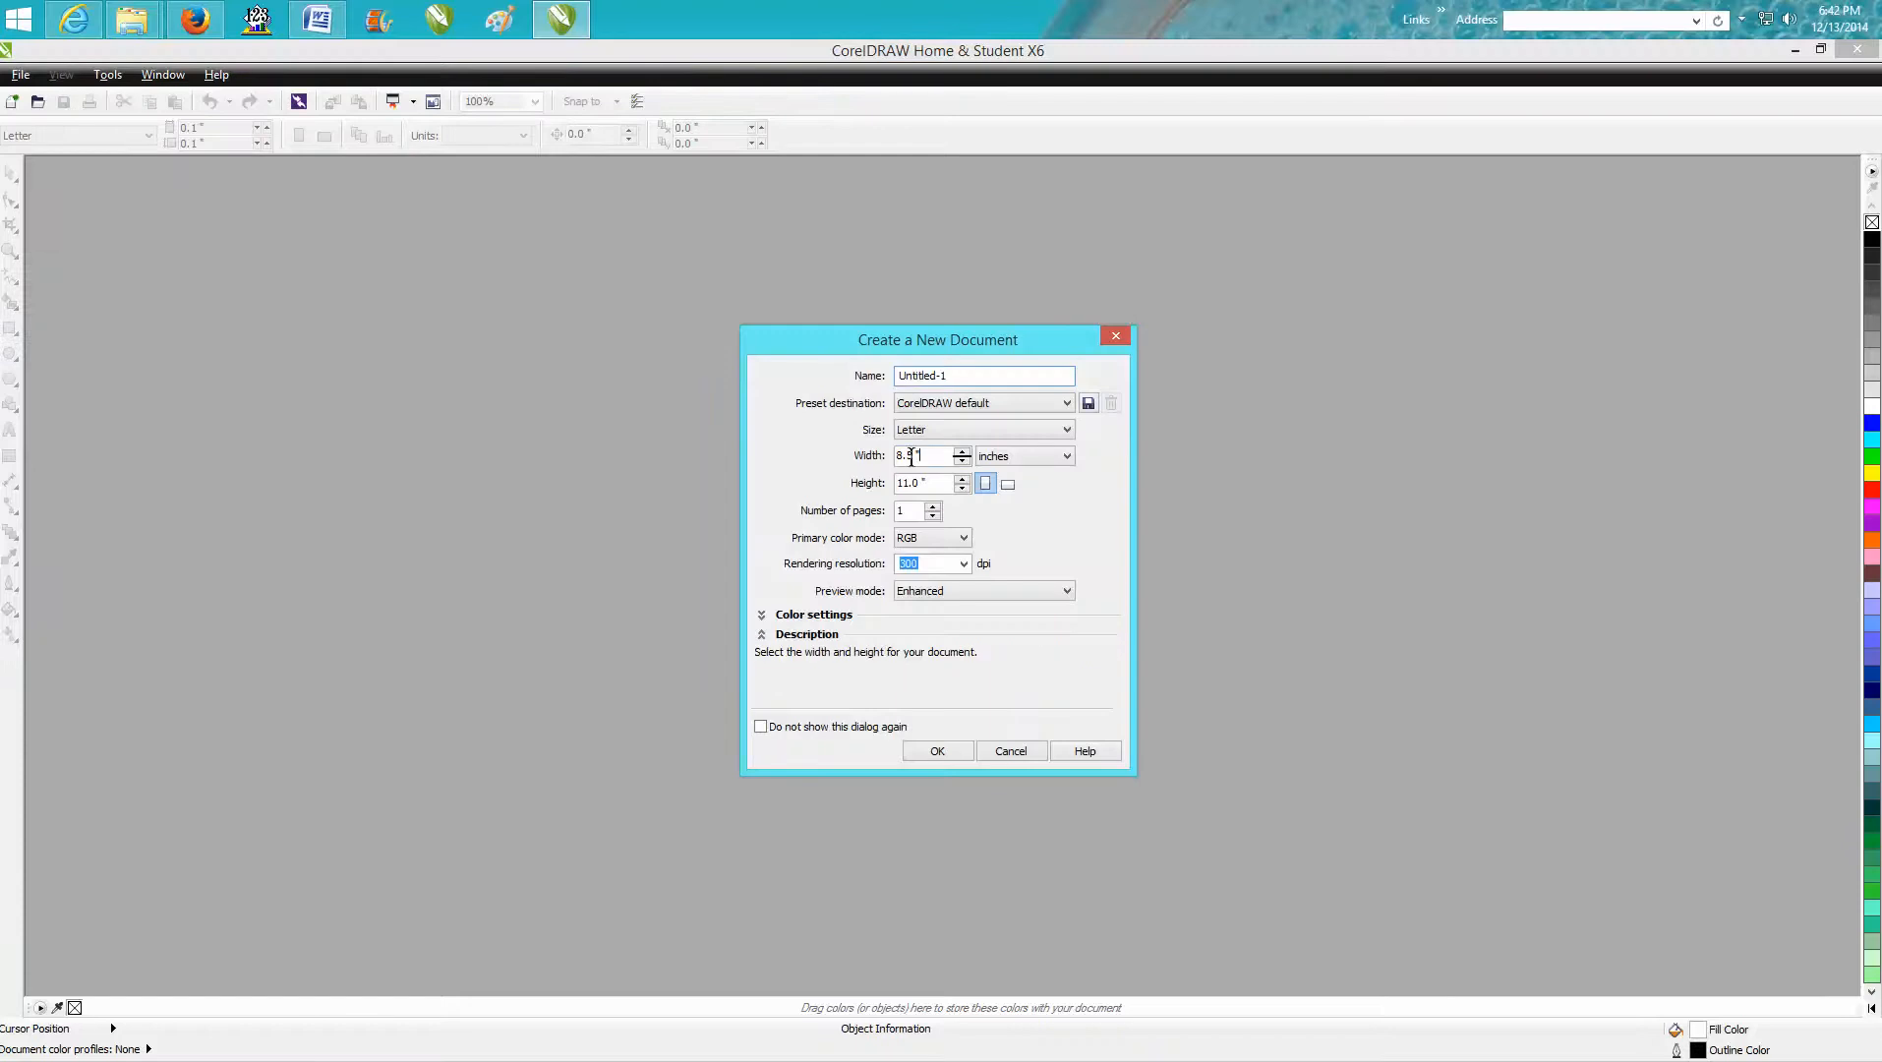
pyautogui.moveTo(912, 456)
pyautogui.mouseDown()
pyautogui.moveTo(871, 462)
pyautogui.moveTo(896, 487)
pyautogui.mouseUp()
pyautogui.write('24')
pyautogui.write('18')
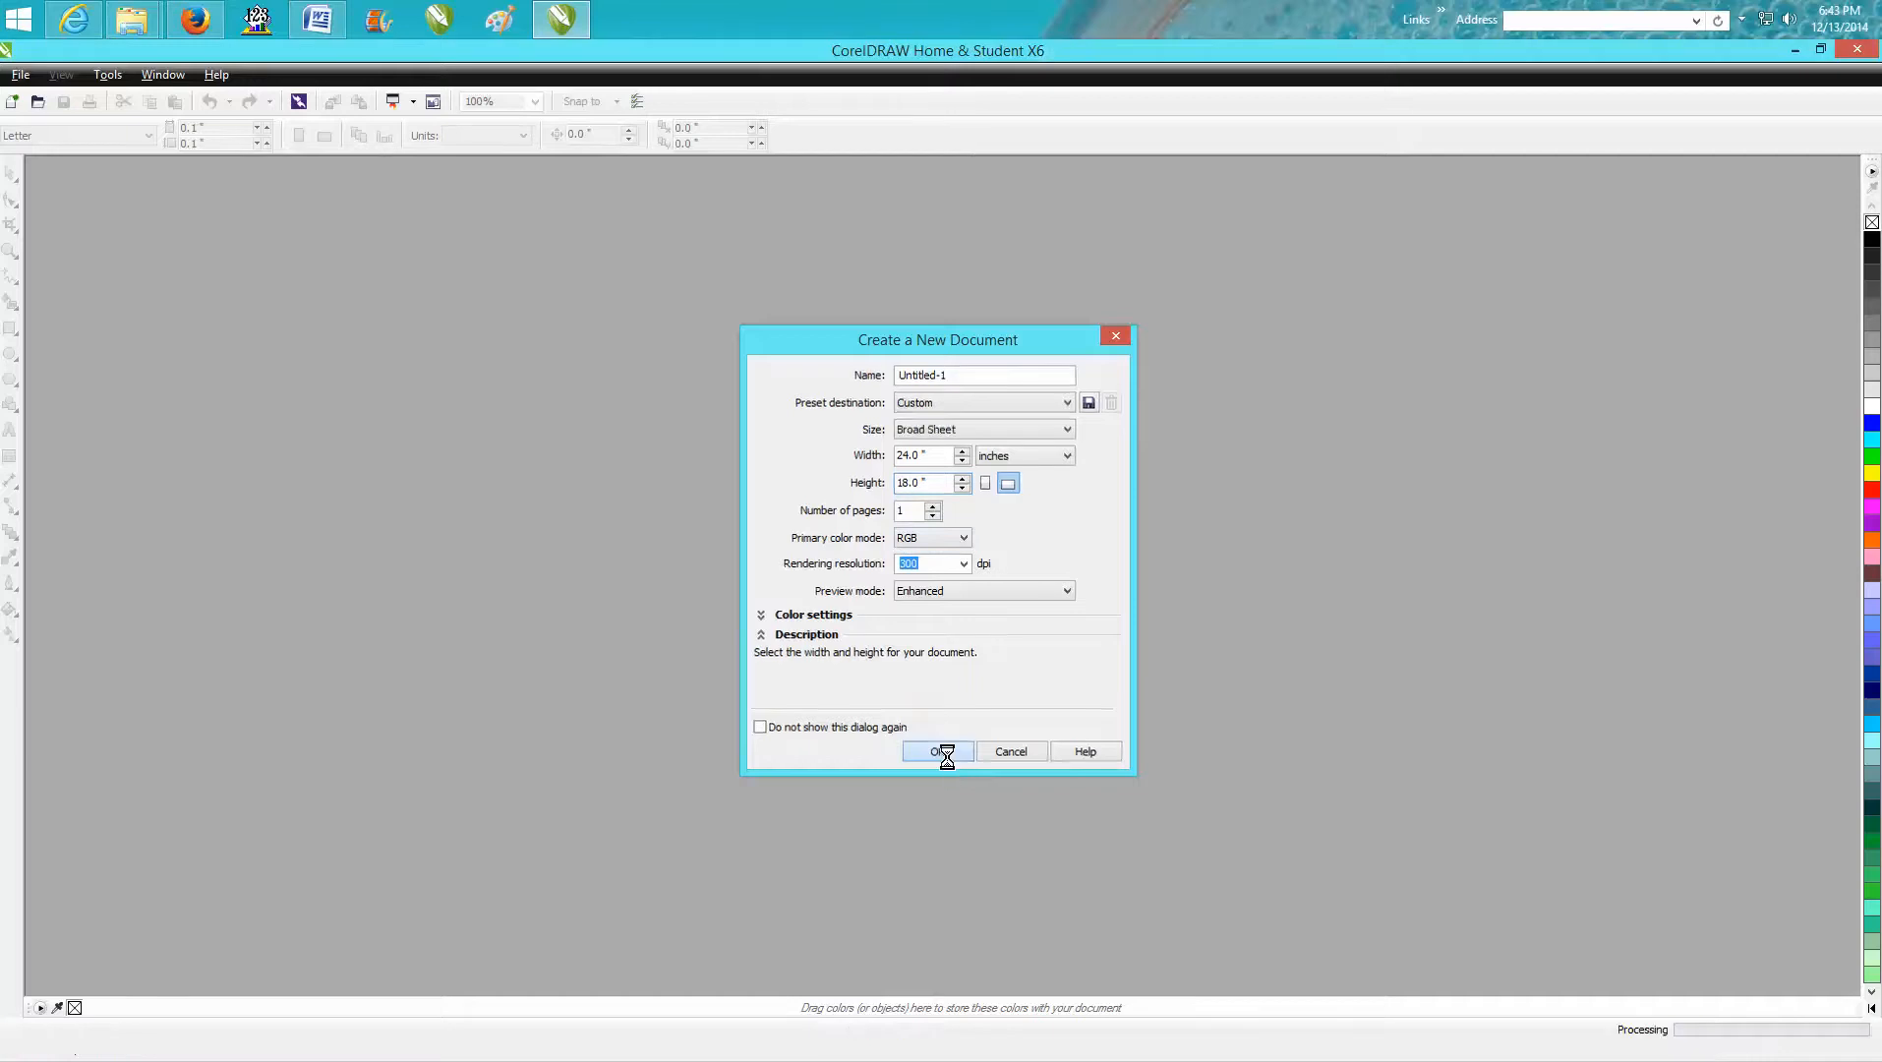
pyautogui.click(942, 752)
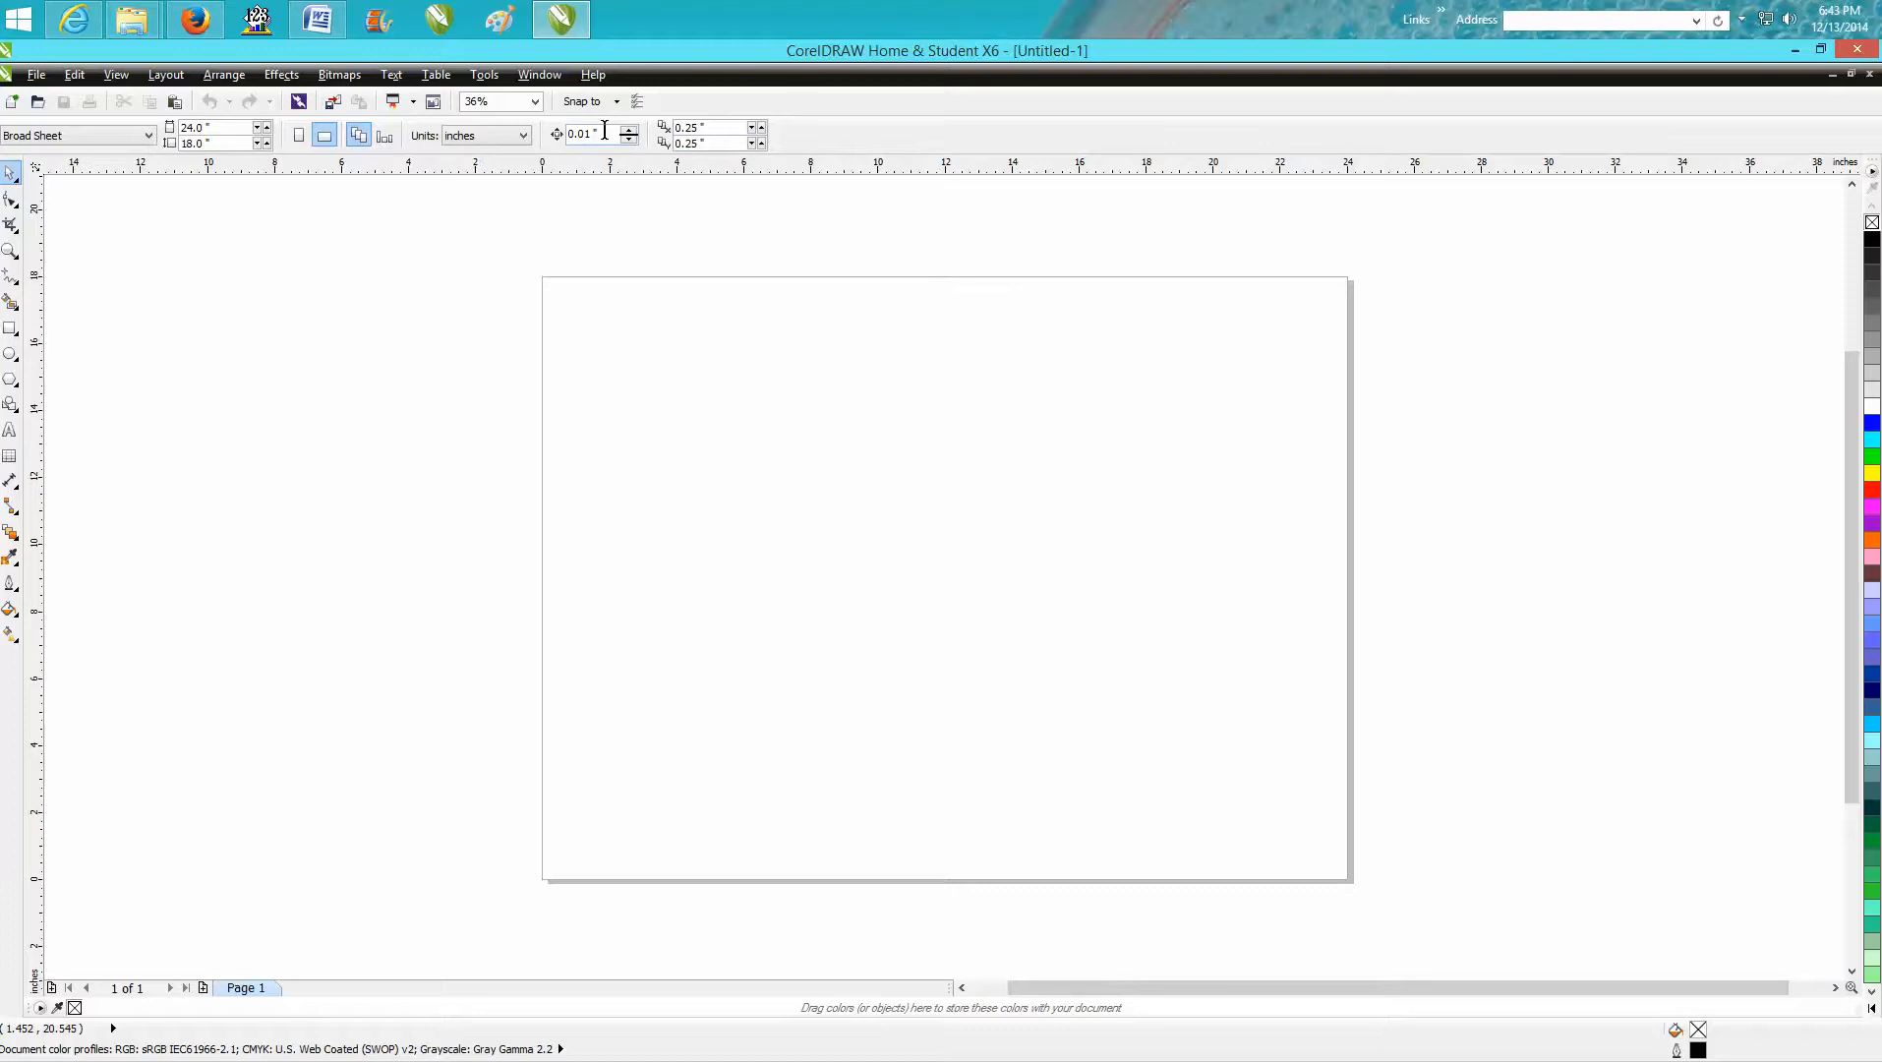
# Set the nudge distance to 0.001 inch and both duplicate distances to 0.
pyautogui.moveTo(605, 130); pyautogui.dragTo(547, 137)
pyautogui.write('.')
pyautogui.moveTo(711, 128)
pyautogui.mouseDown()
pyautogui.moveTo(630, 130)
pyautogui.moveTo(683, 144)
pyautogui.mouseUp()
pyautogui.write('0.0')
pyautogui.press('Return')
pyautogui.press('BackSpace')
pyautogui.press('BackSpace')
# Draw a test rectangle about 3.3 by 2.3 inches near the page's upper-left corner and delete it.
pyautogui.click(10, 329)
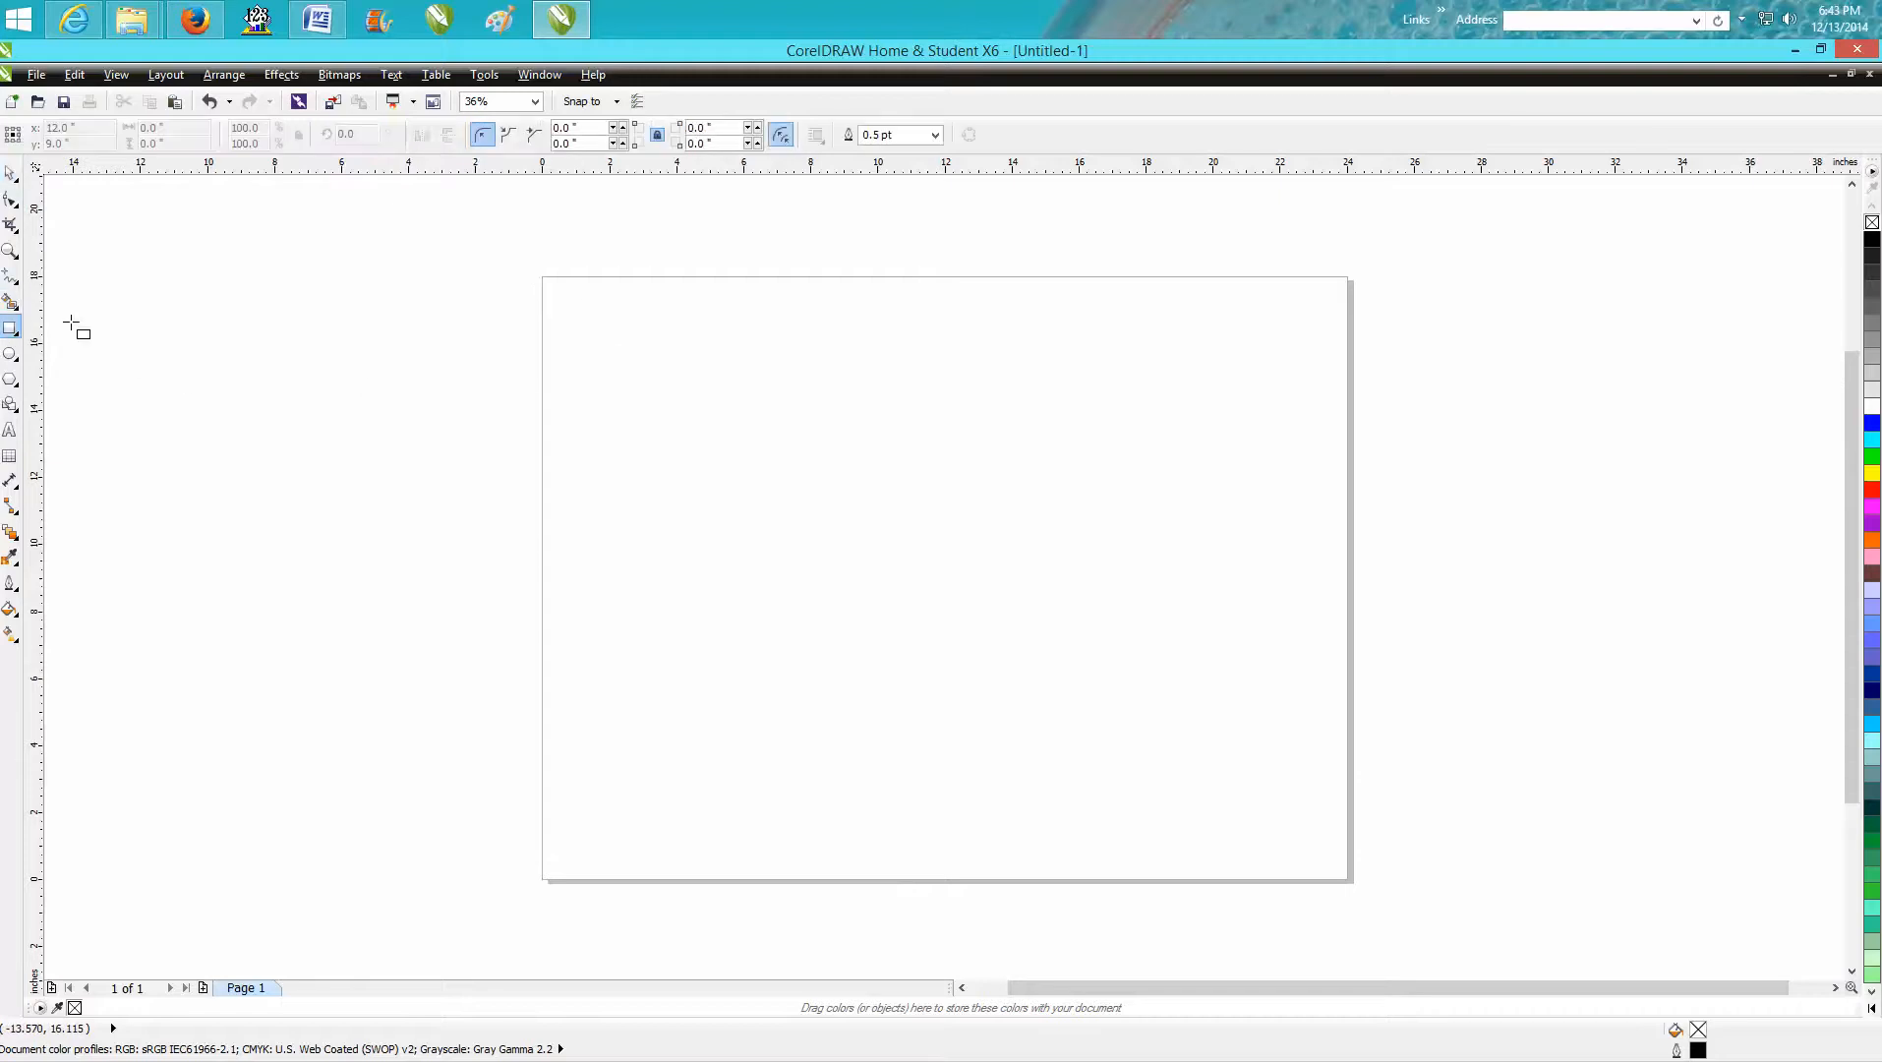
pyautogui.moveTo(594, 364); pyautogui.dragTo(705, 442)
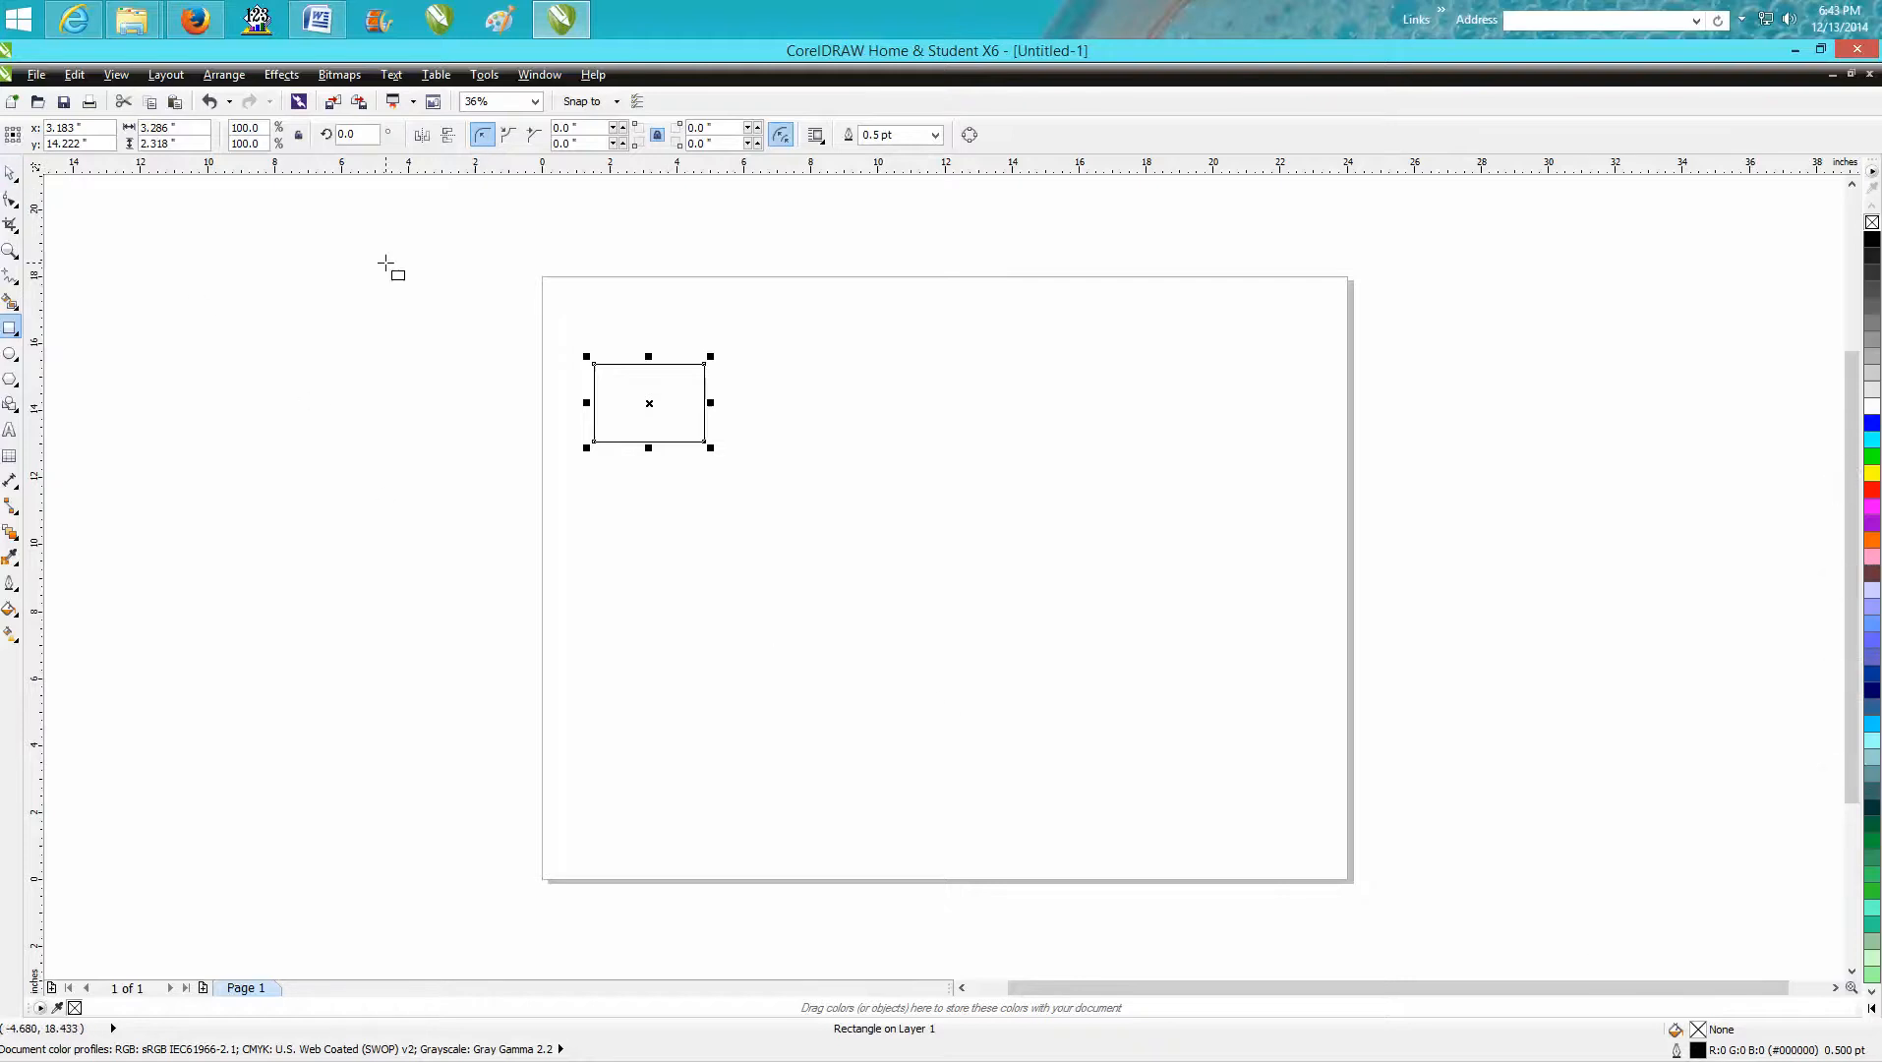
pyautogui.press('Delete')
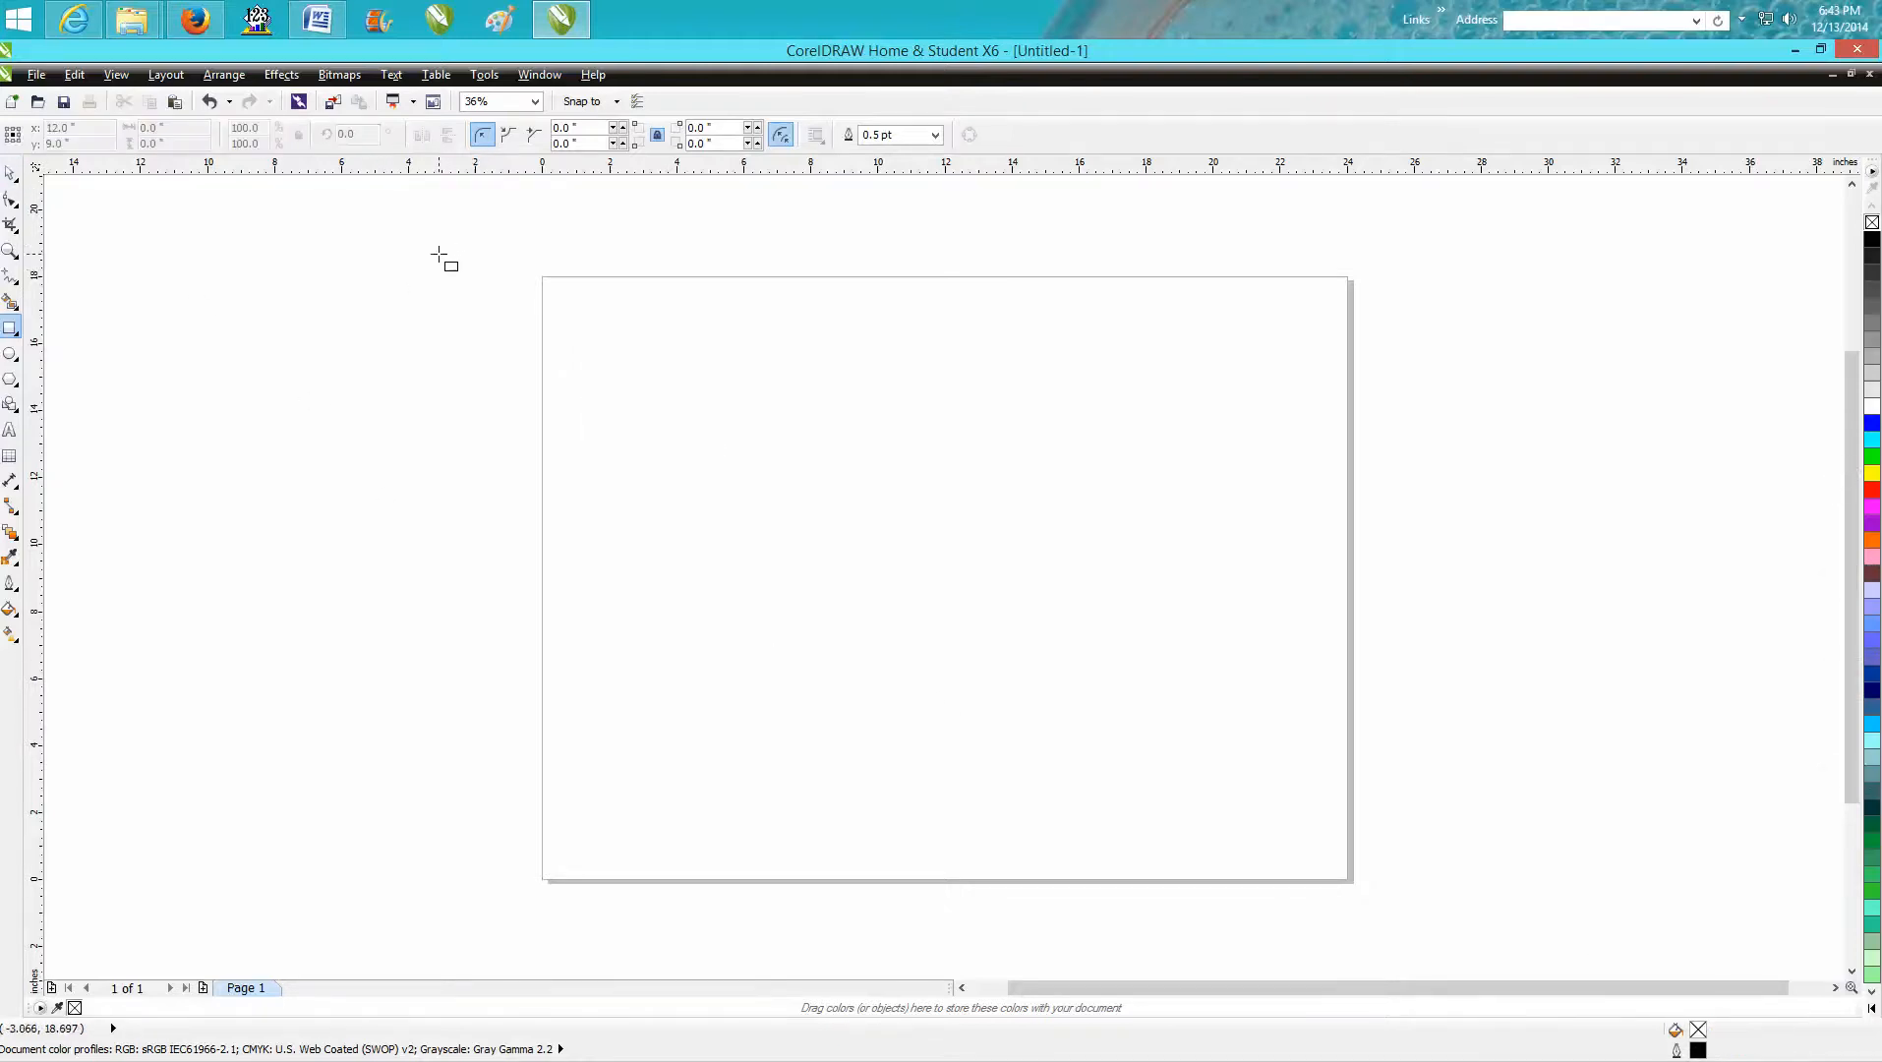
pyautogui.click(10, 174)
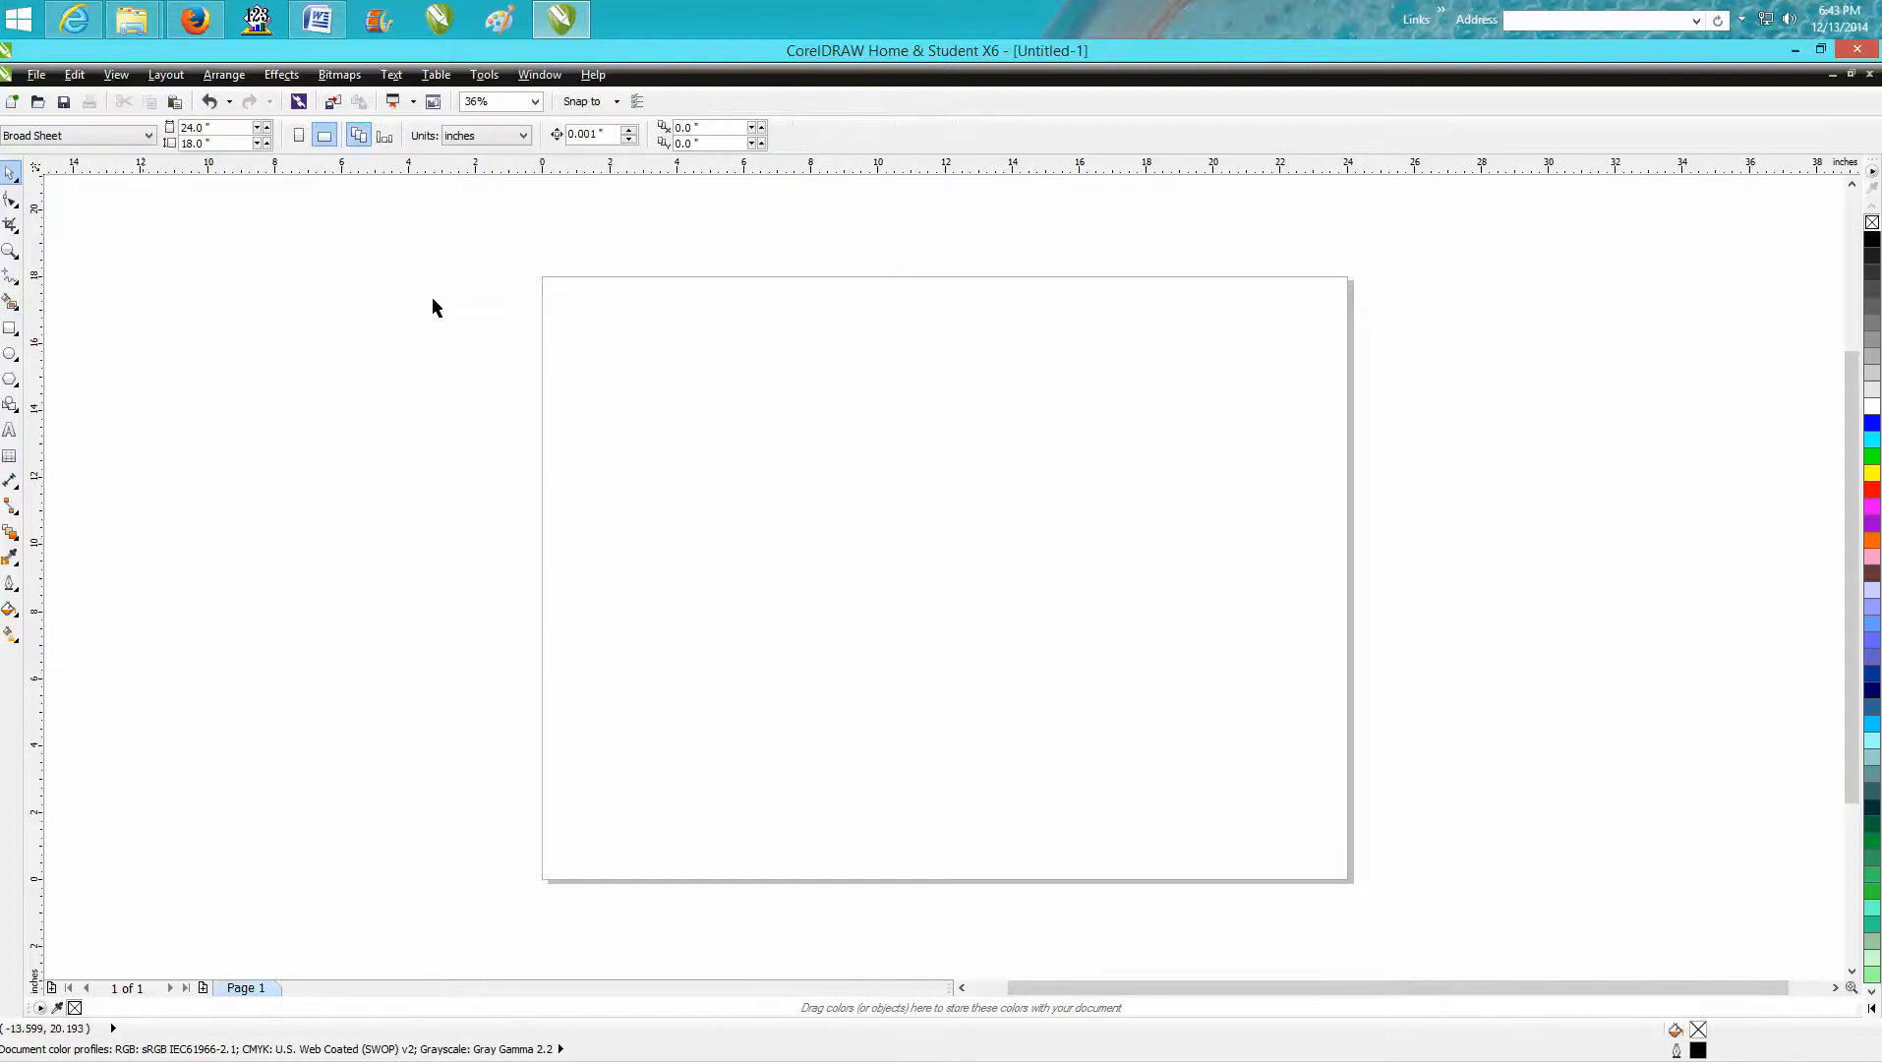
# Change the document's default outline for graphic objects to a red hairline.
pyautogui.doubleClick(1698, 1050)
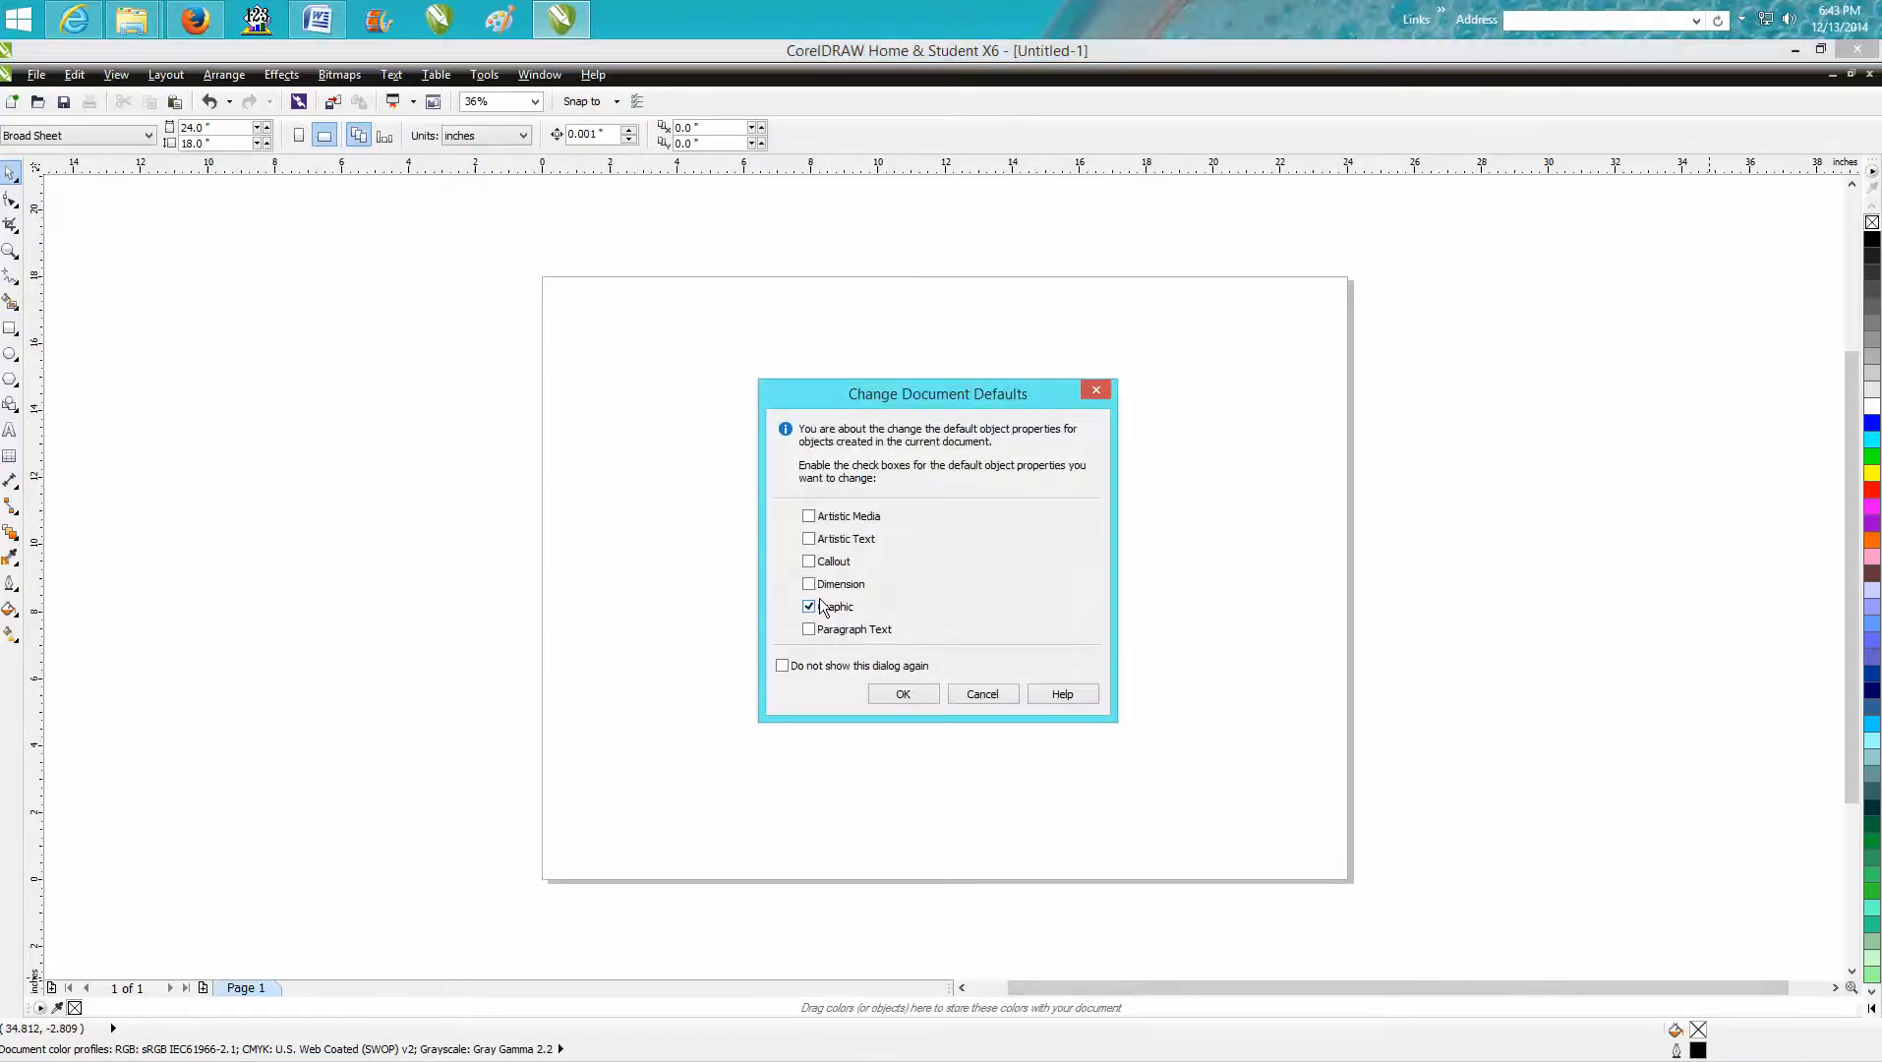
pyautogui.click(913, 695)
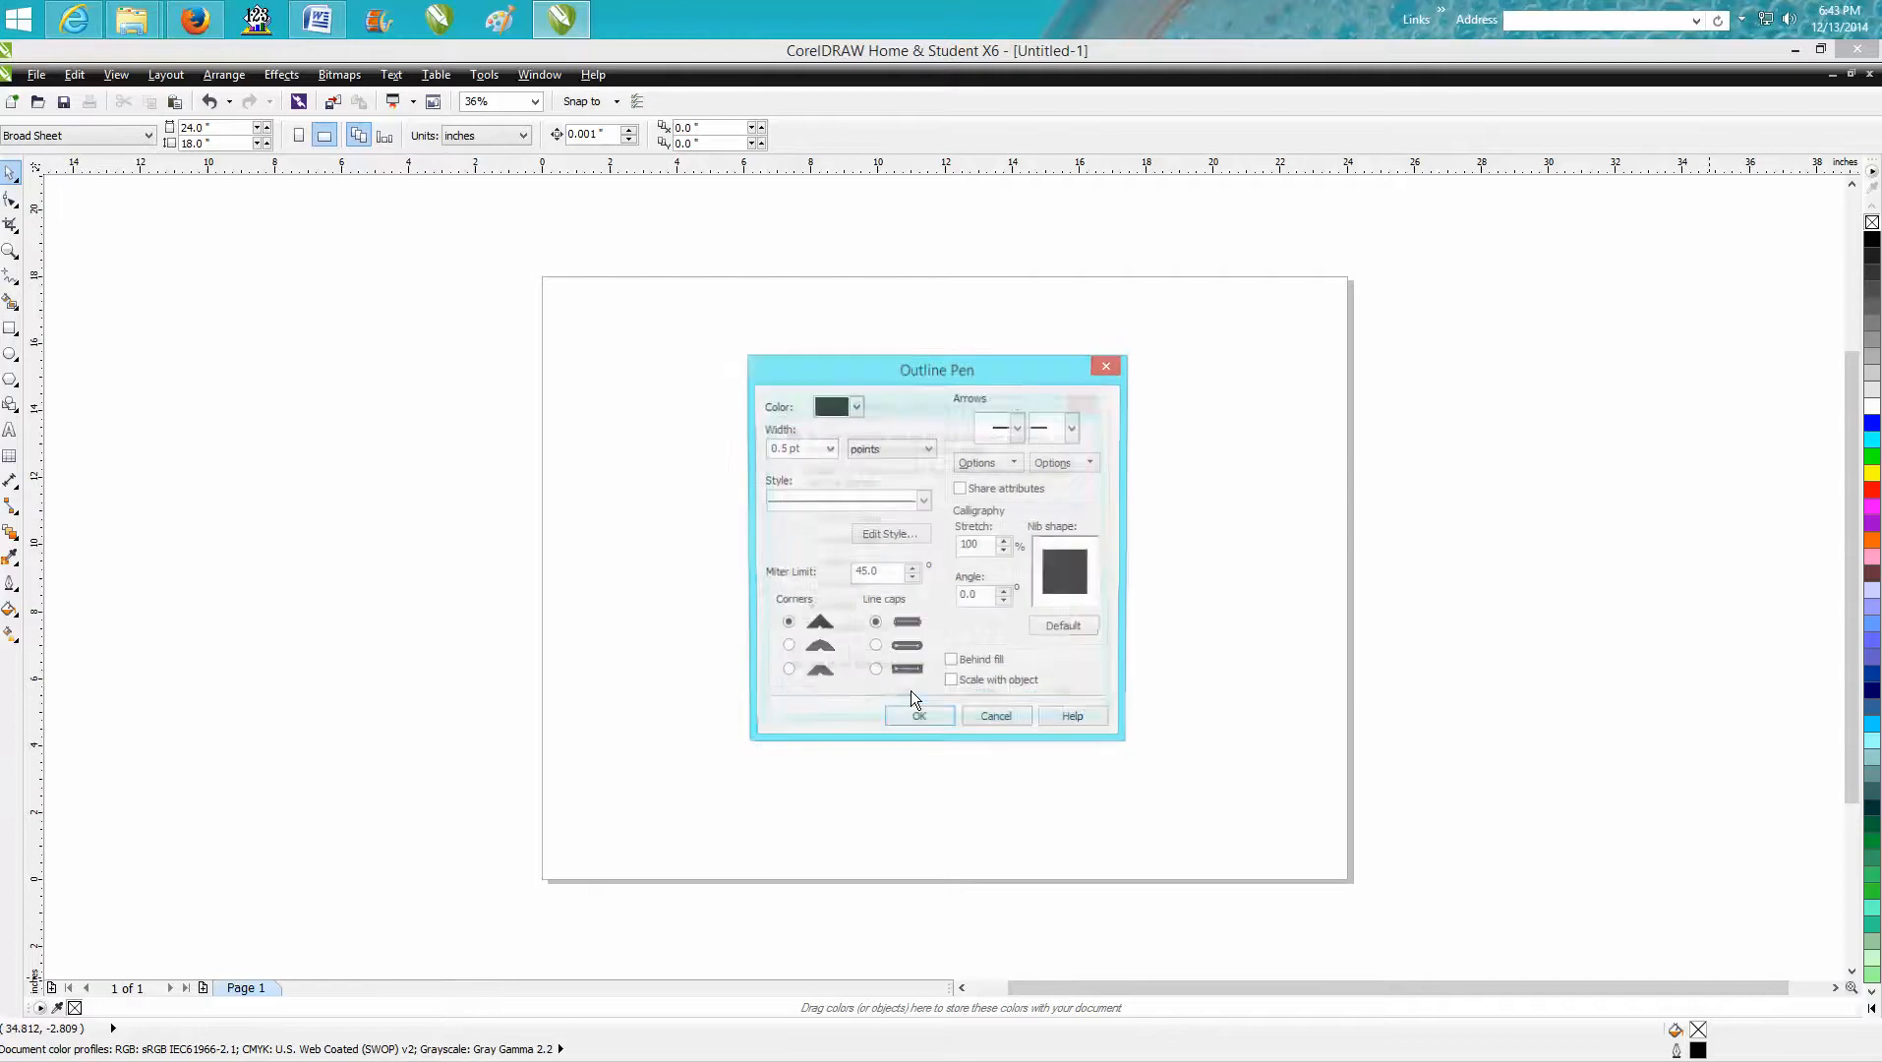
pyautogui.click(829, 449)
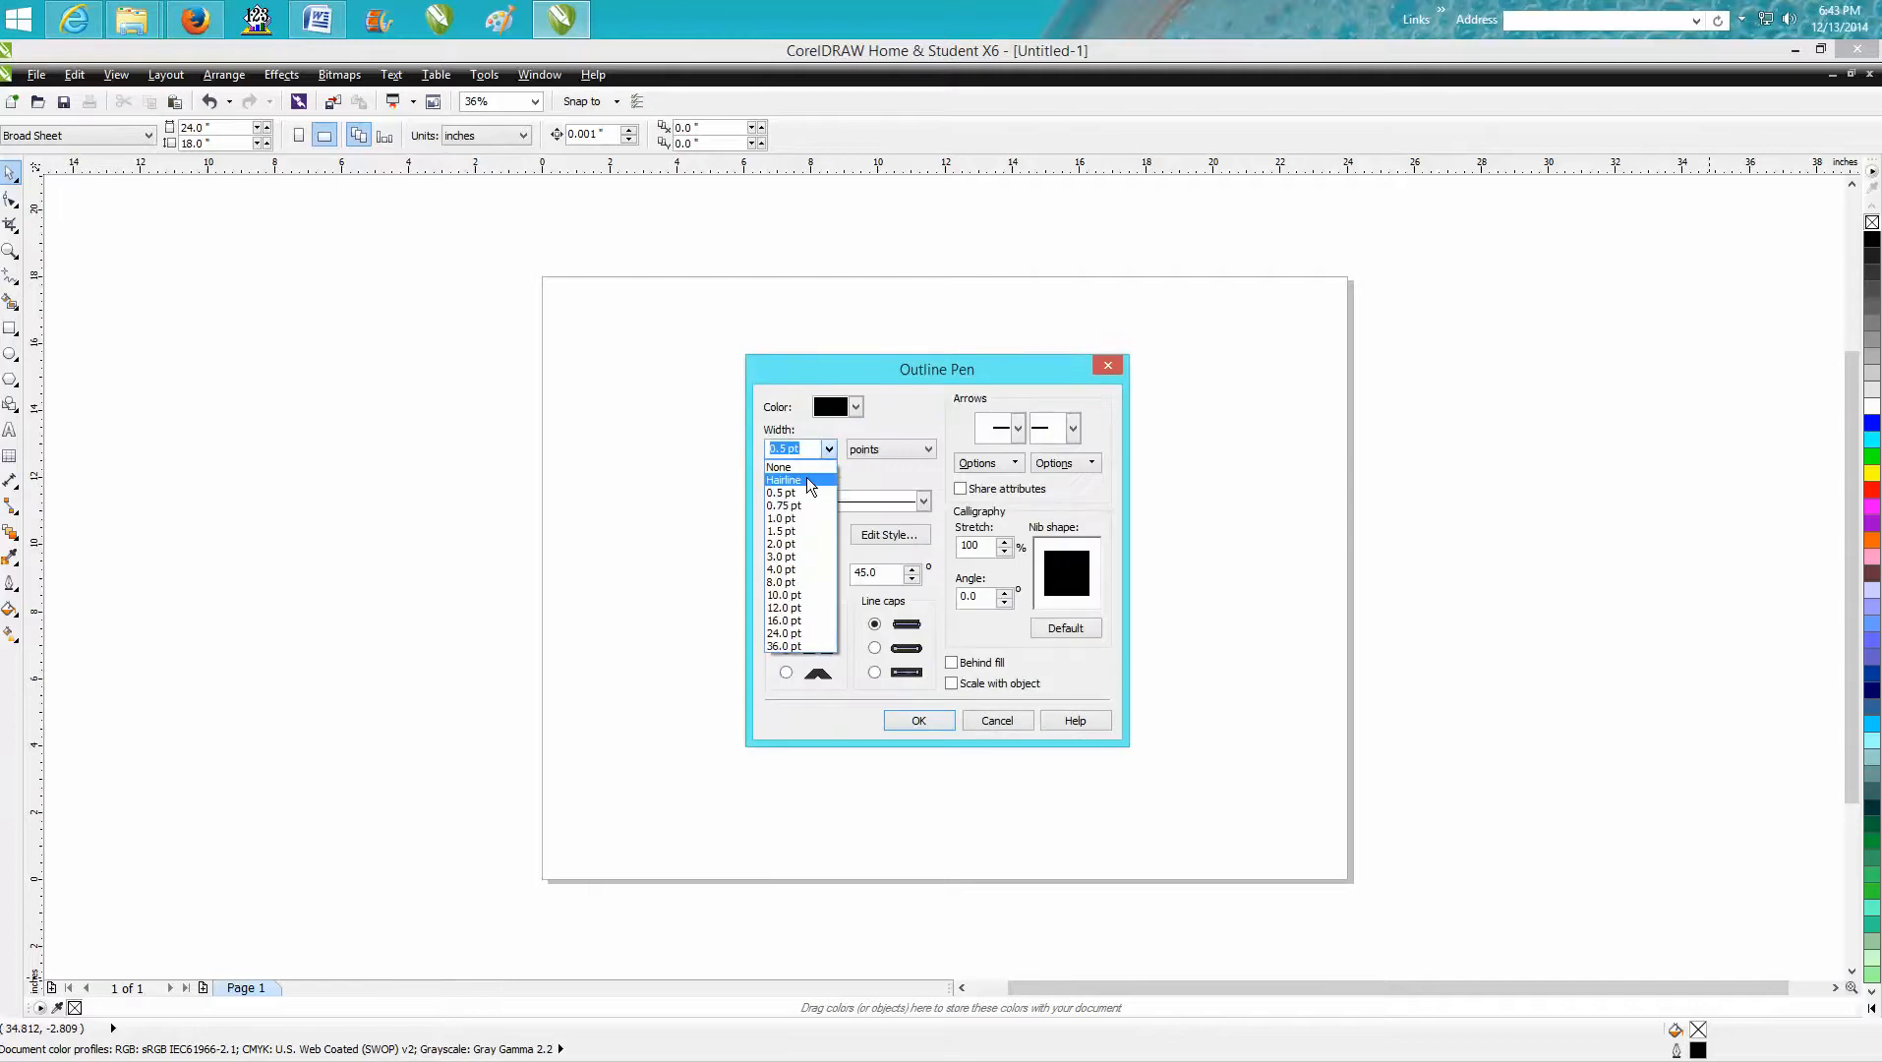
pyautogui.click(834, 470)
pyautogui.click(855, 407)
pyautogui.click(868, 458)
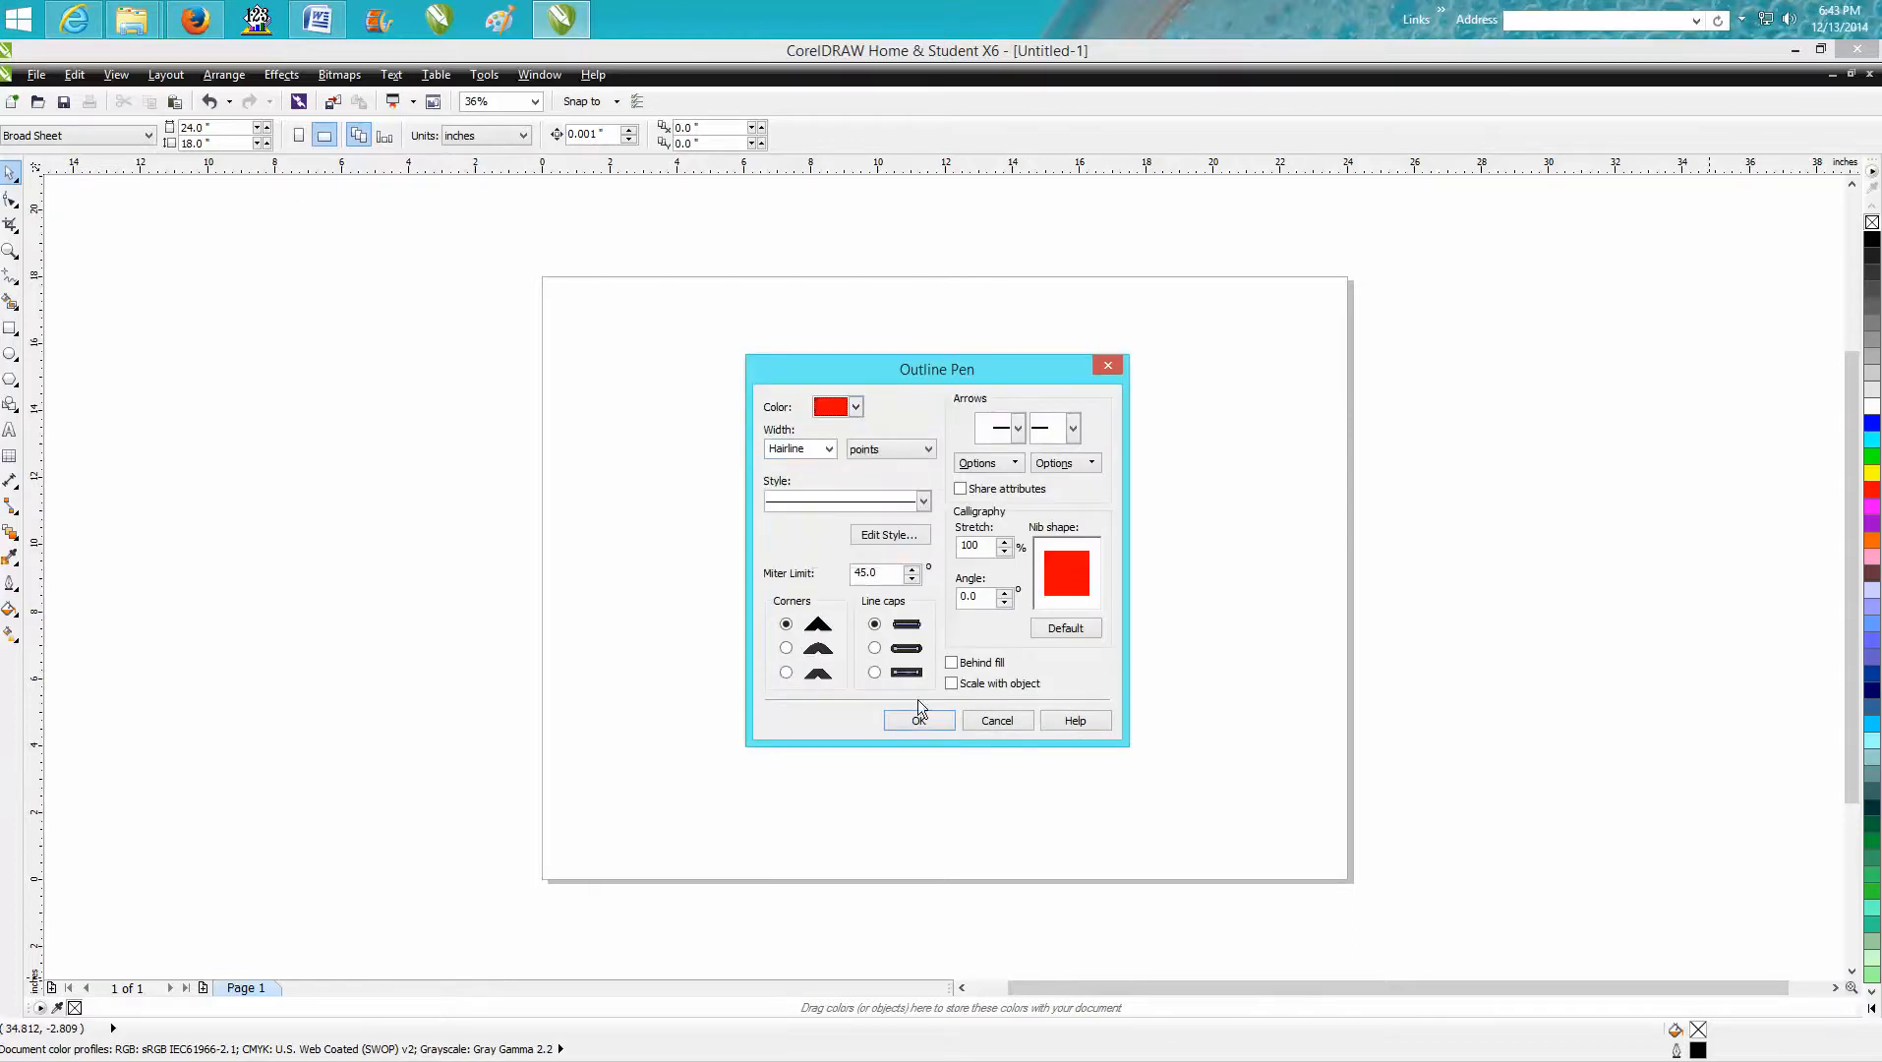
pyautogui.click(918, 719)
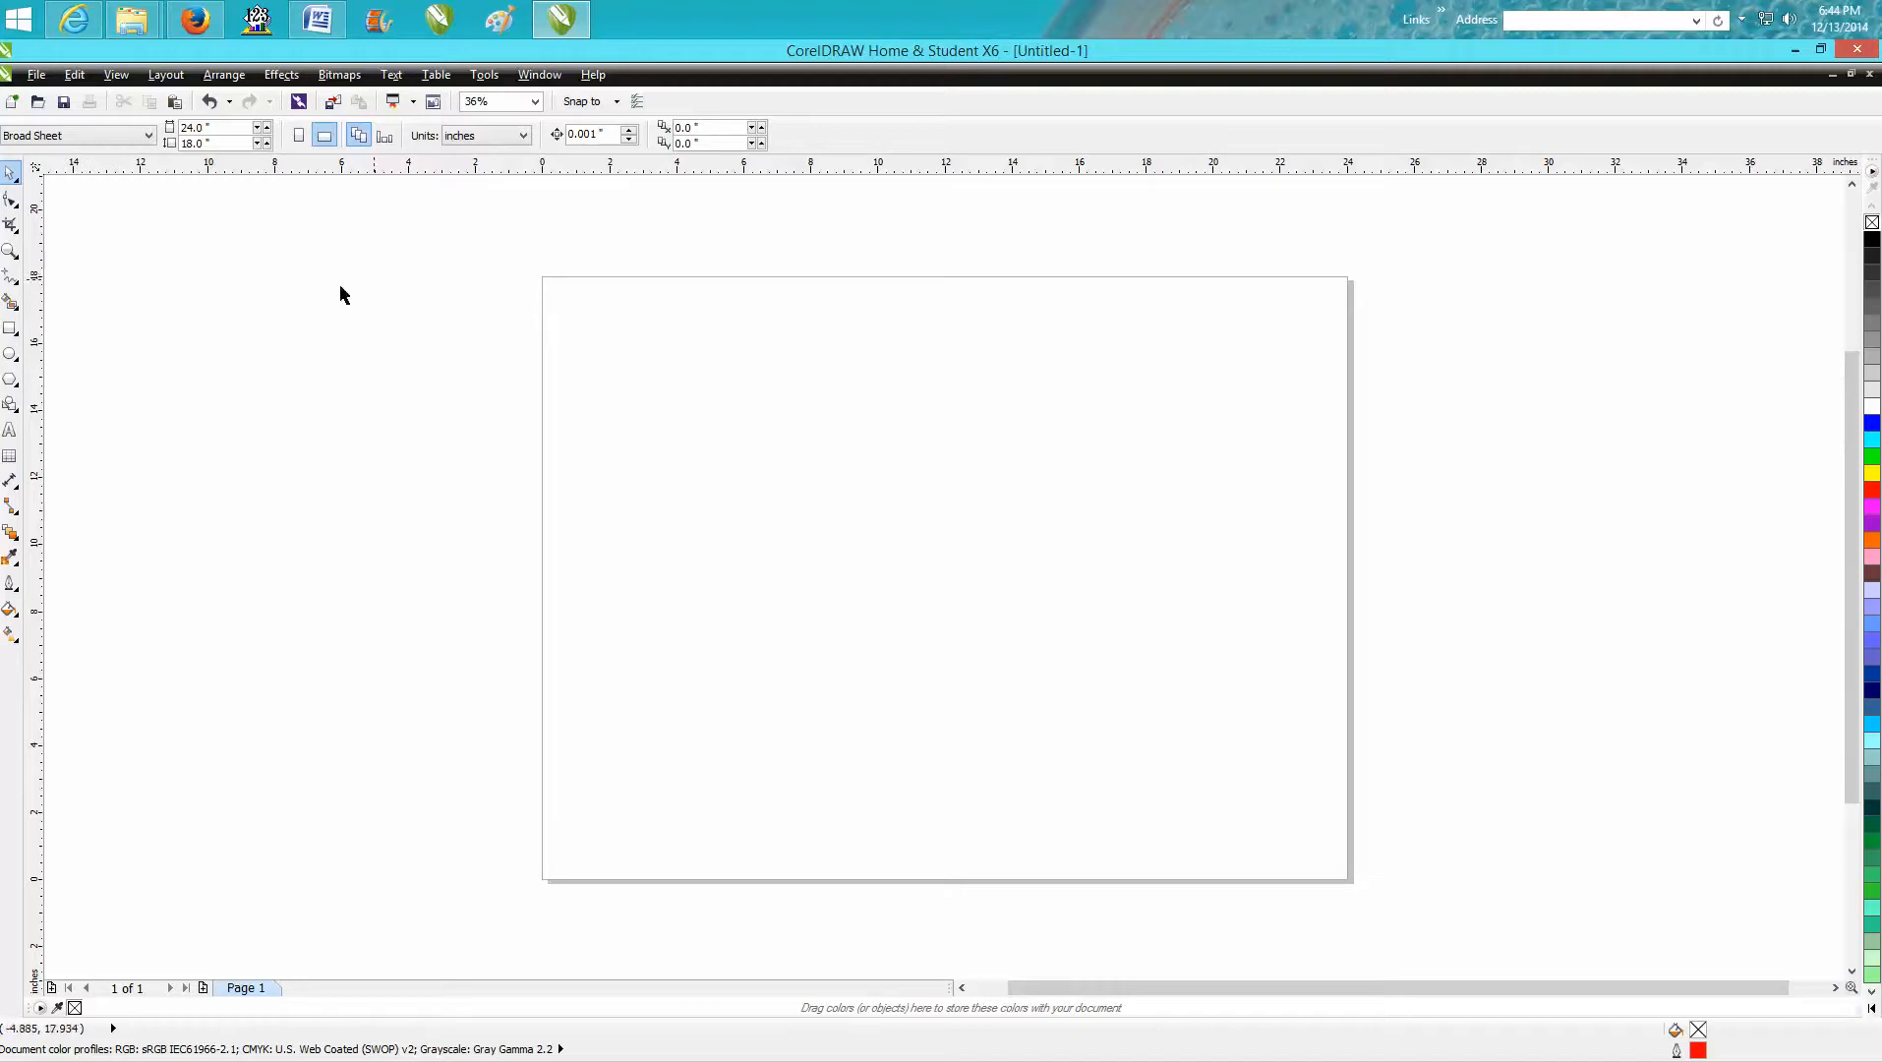
# Set the vertical ruler origin to 18 inches.
pyautogui.rightClick(40, 312)
pyautogui.click(94, 339)
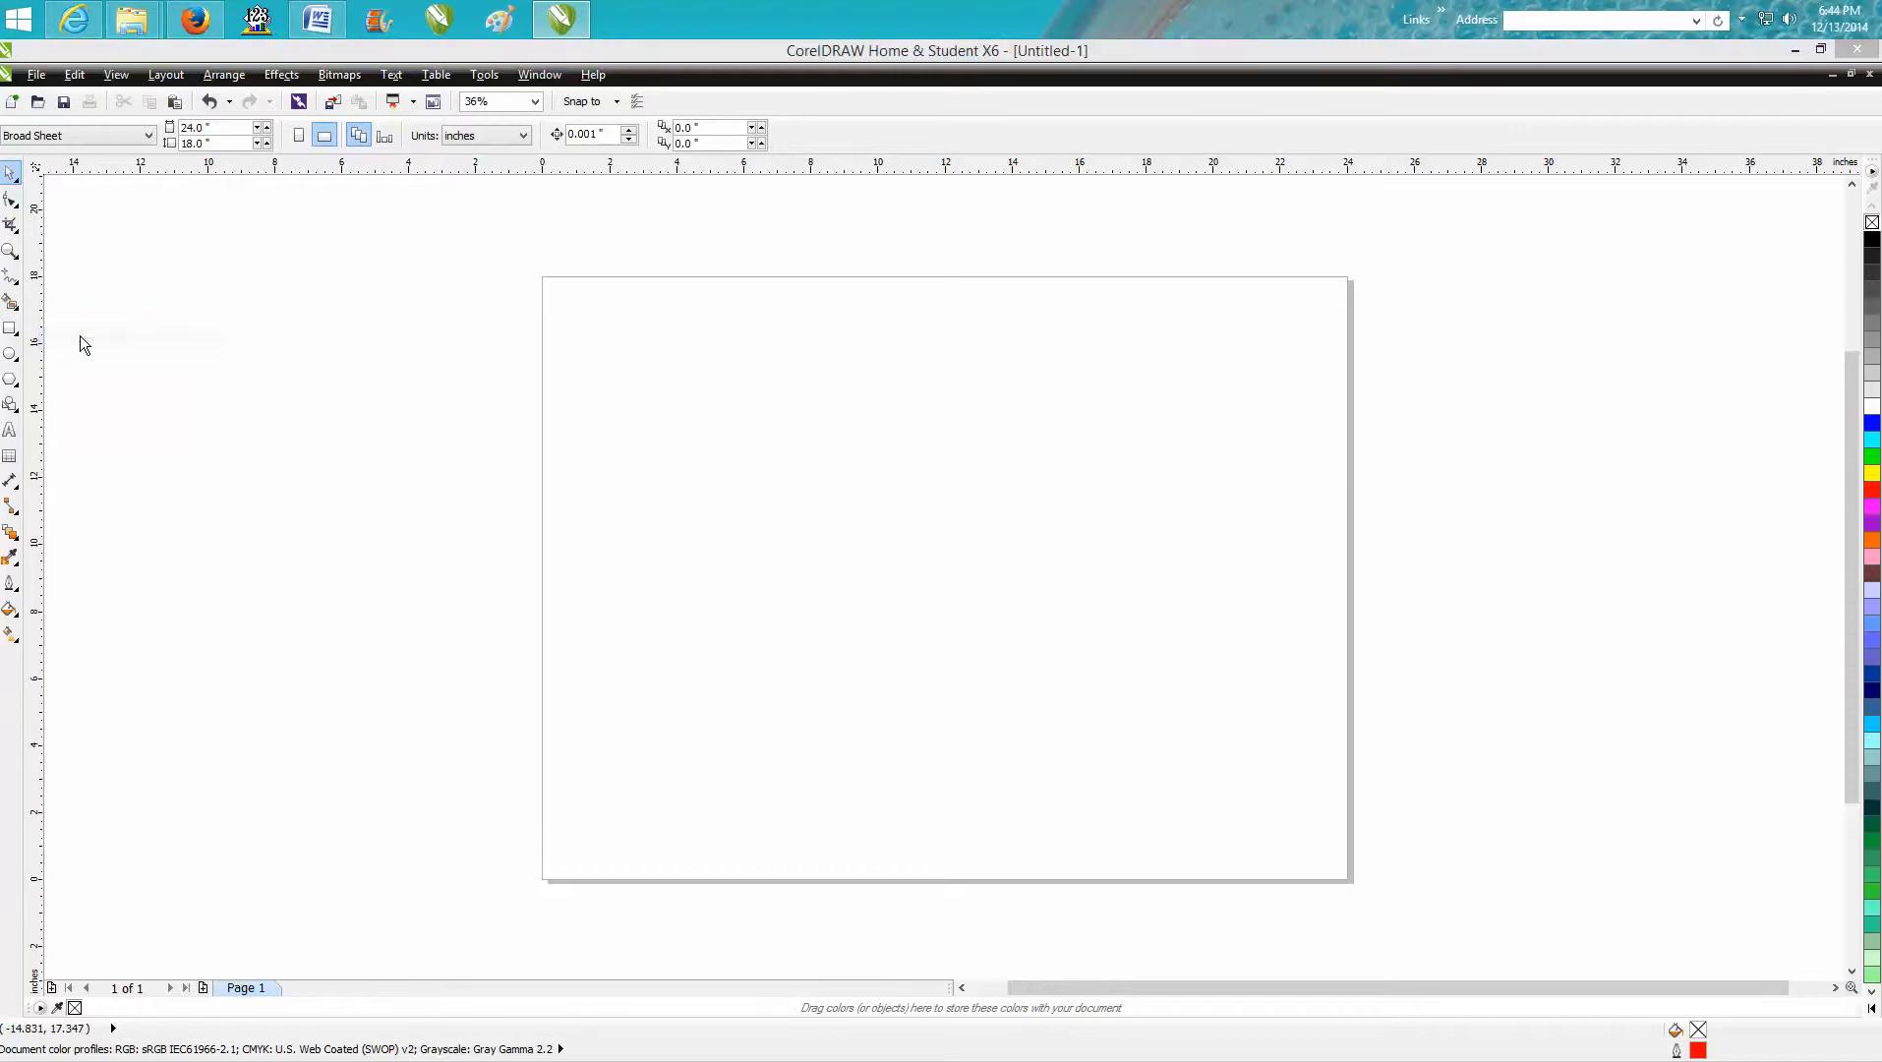
pyautogui.doubleClick(931, 649)
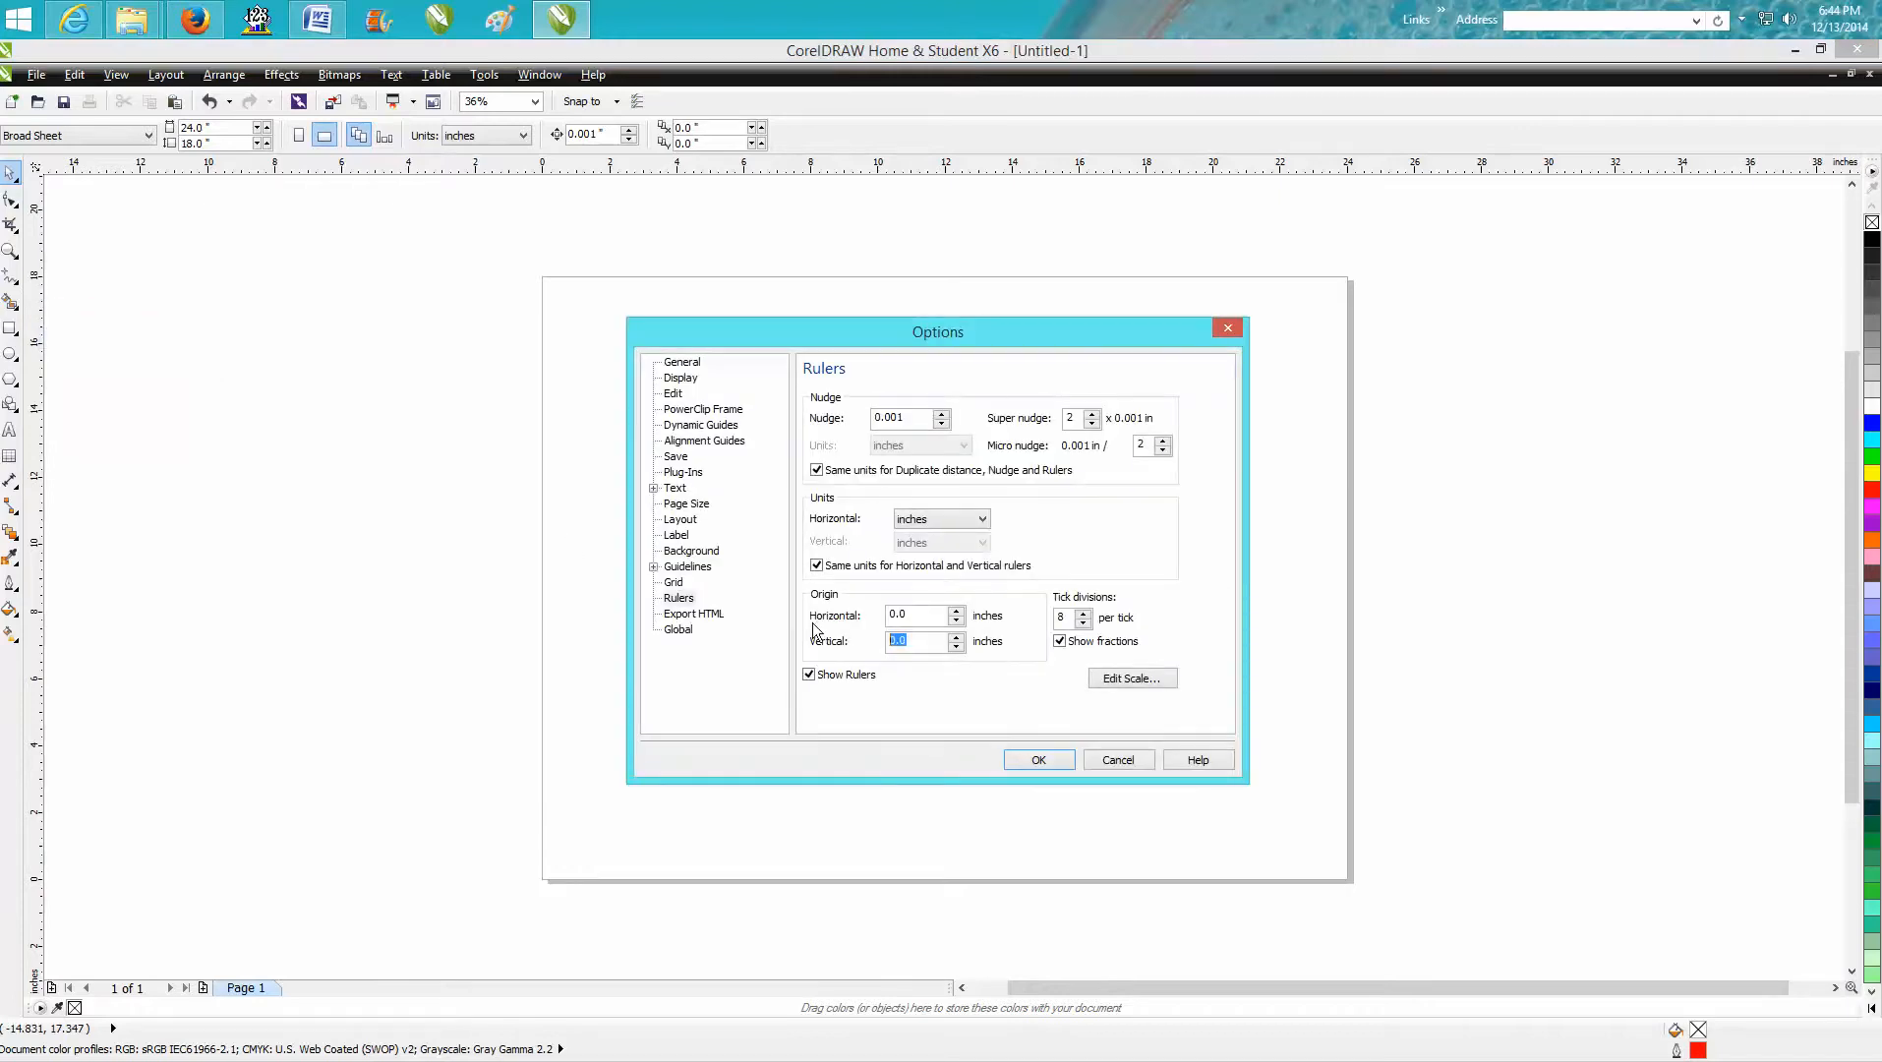
pyautogui.write('18')
pyautogui.click(1046, 760)
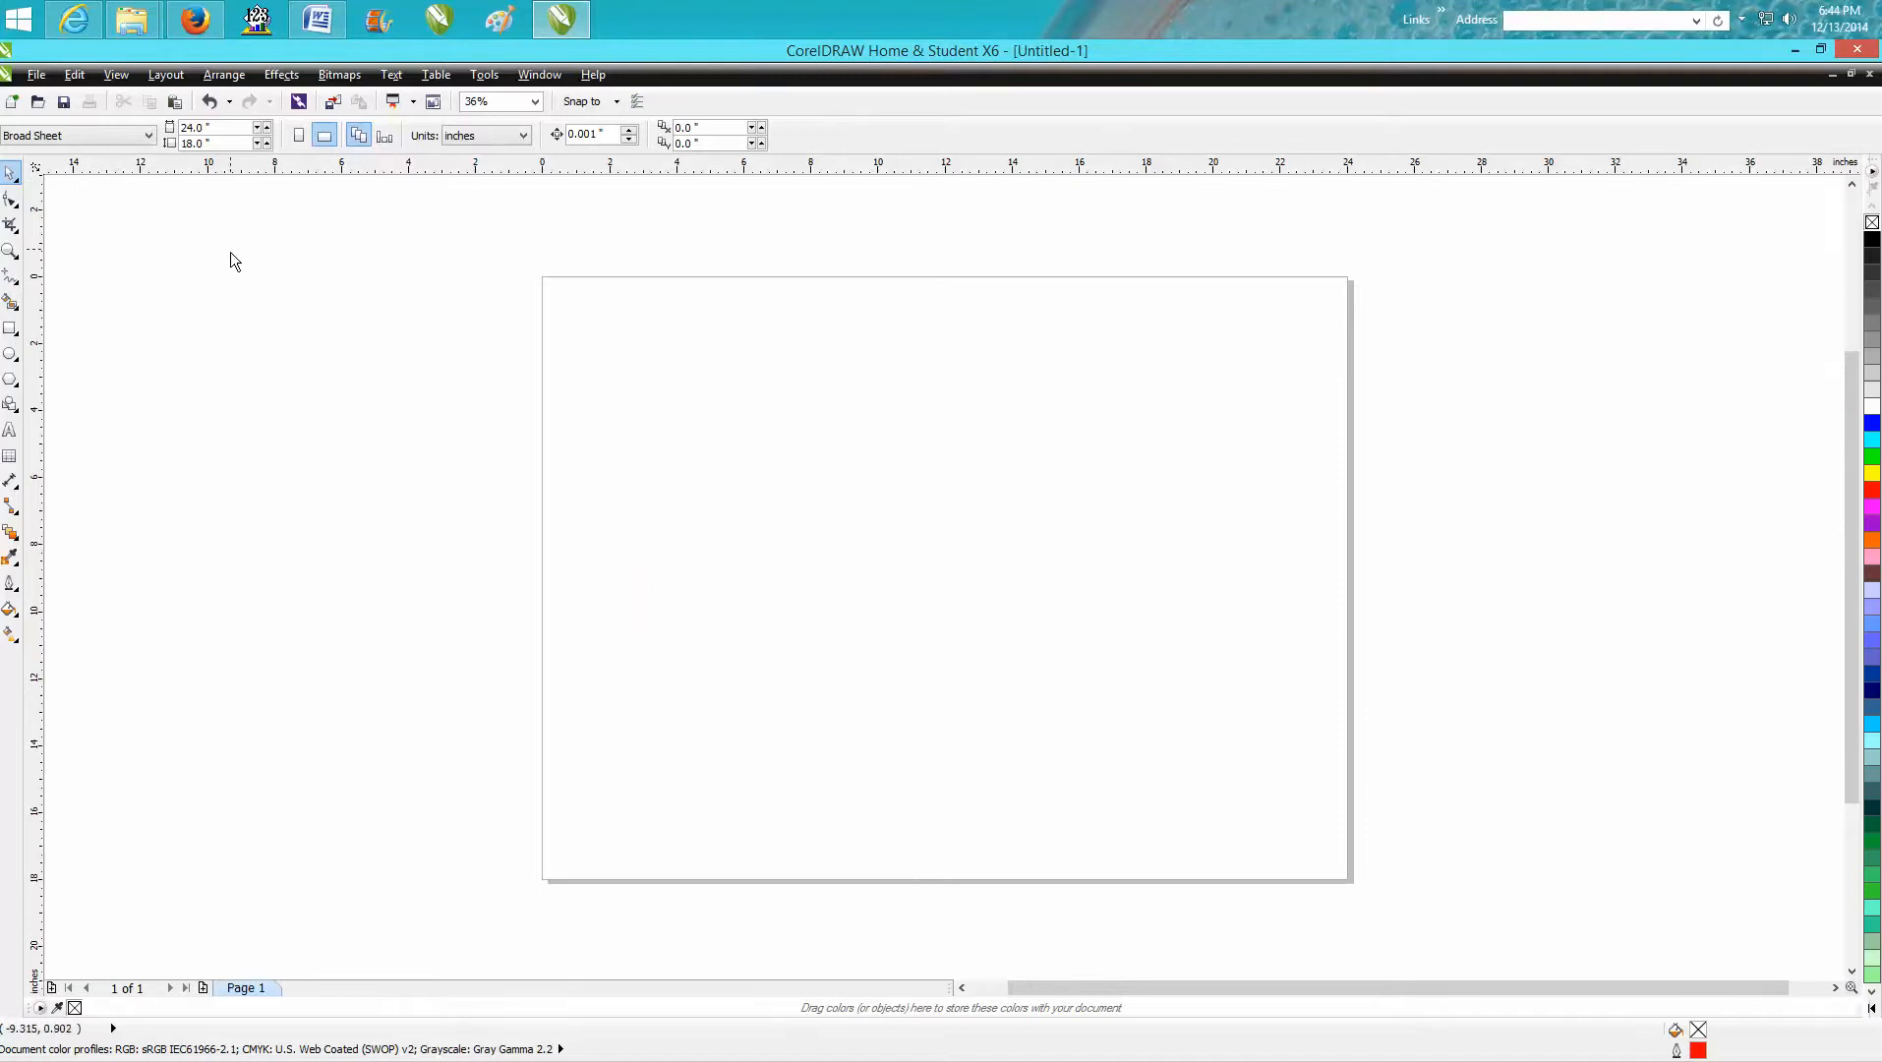
# Add a horizontal guideline and set its Y position to 0, along the page's top edge.
pyautogui.moveTo(234, 260); pyautogui.dragTo(232, 257)
pyautogui.moveTo(86, 142); pyautogui.dragTo(32, 147)
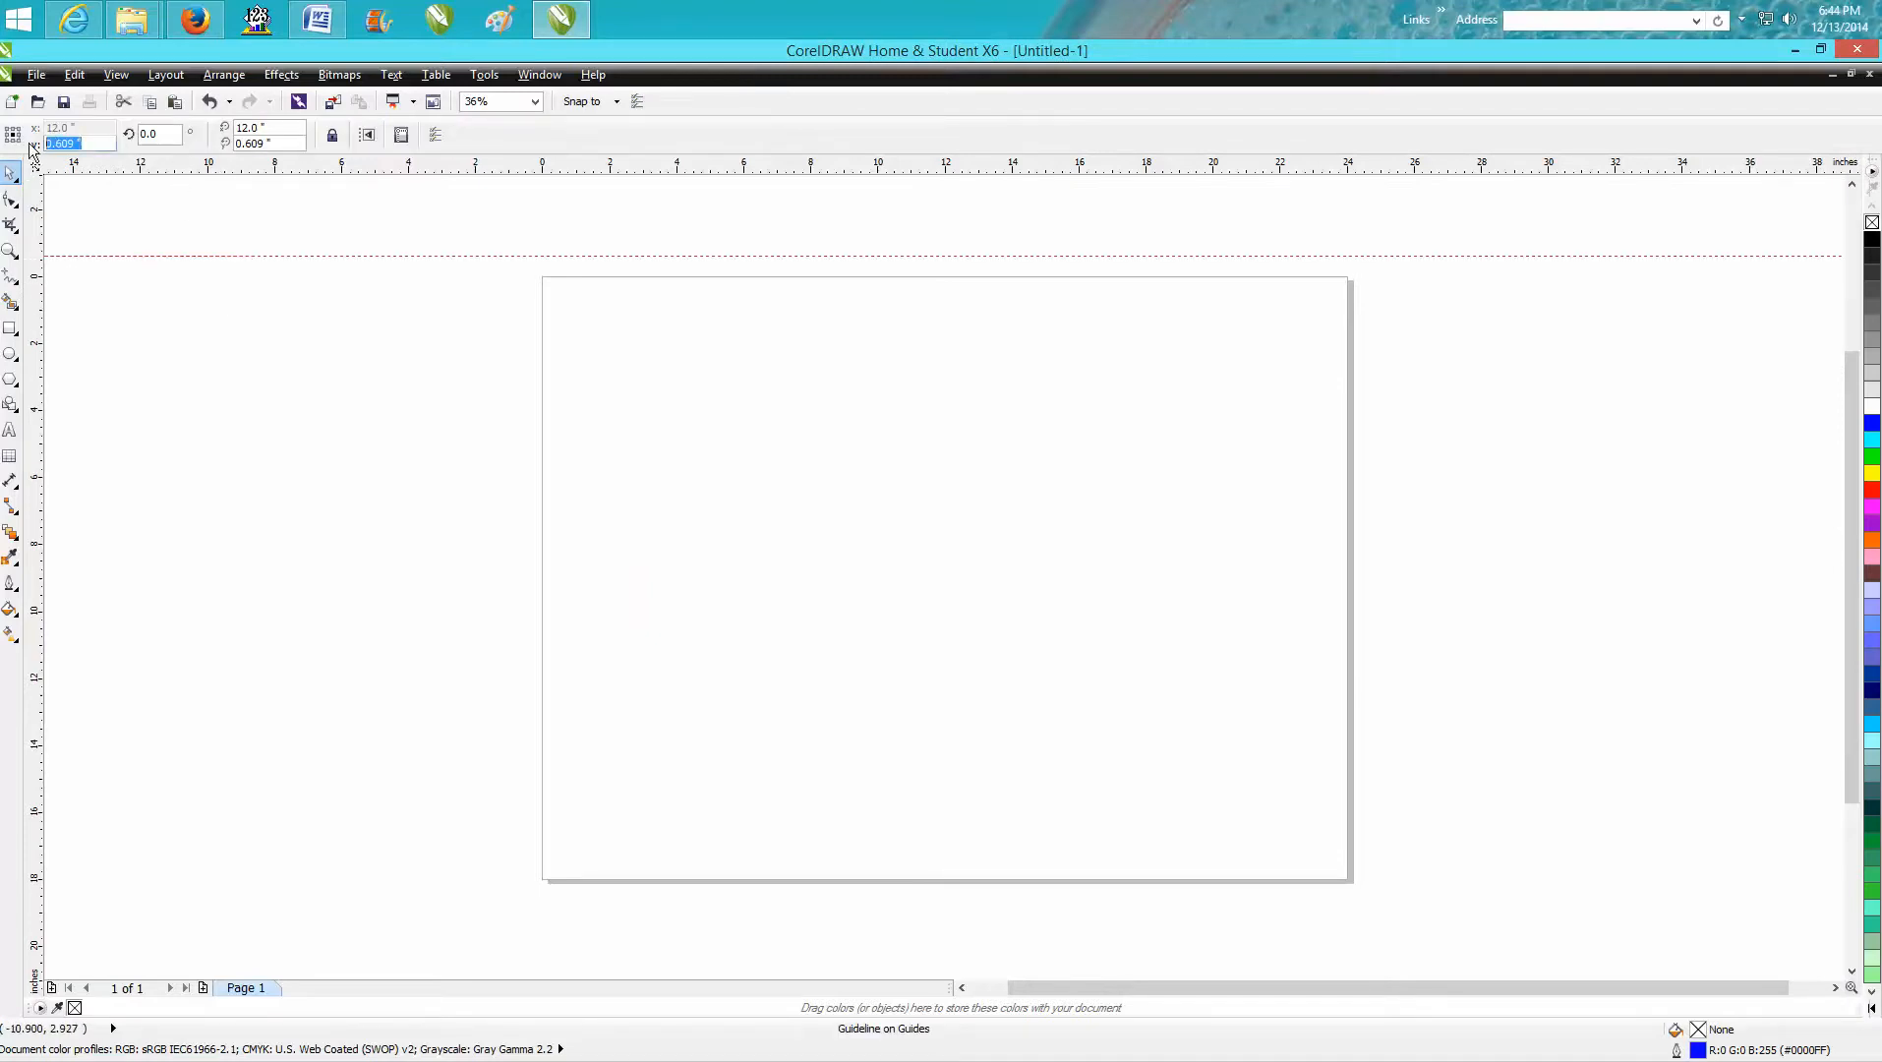
pyautogui.write('0')
pyautogui.press('Return')
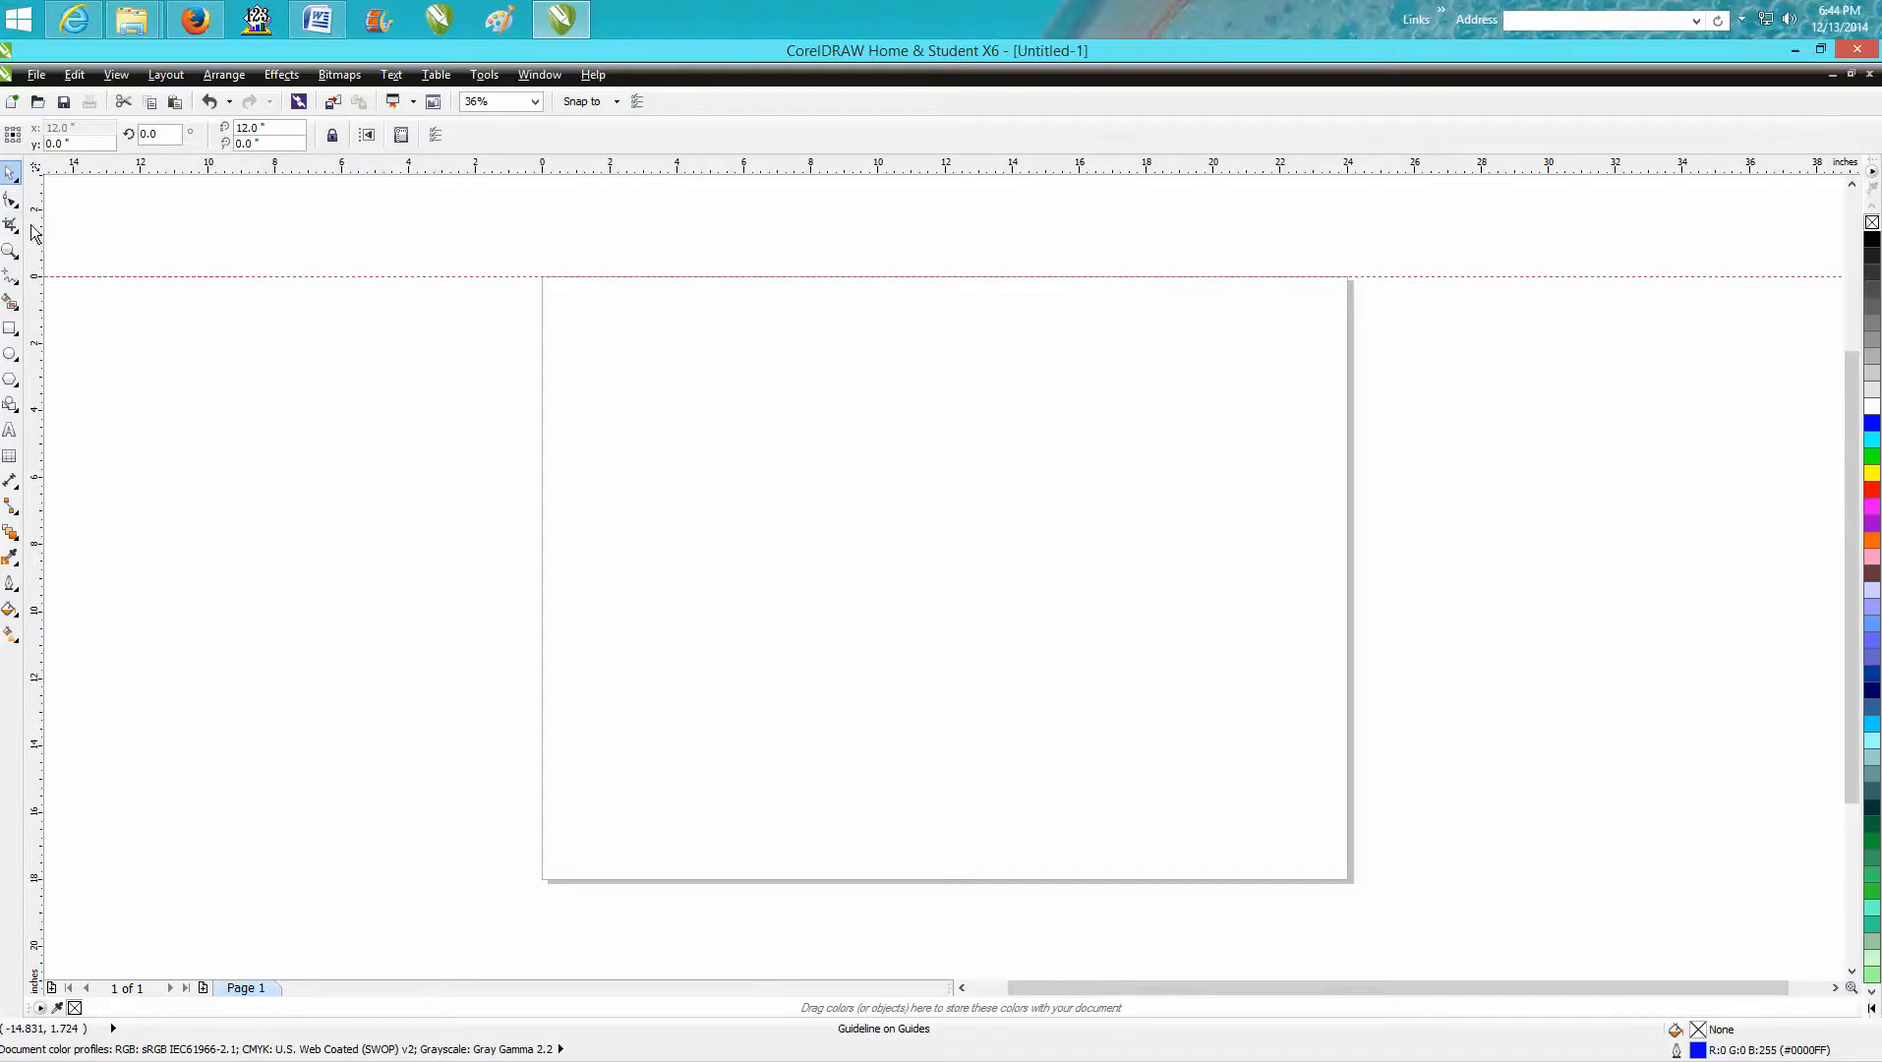
# Add a vertical guideline, set its X position to 0 along the page's left edge, and deselect it.
pyautogui.moveTo(35, 232); pyautogui.dragTo(224, 253)
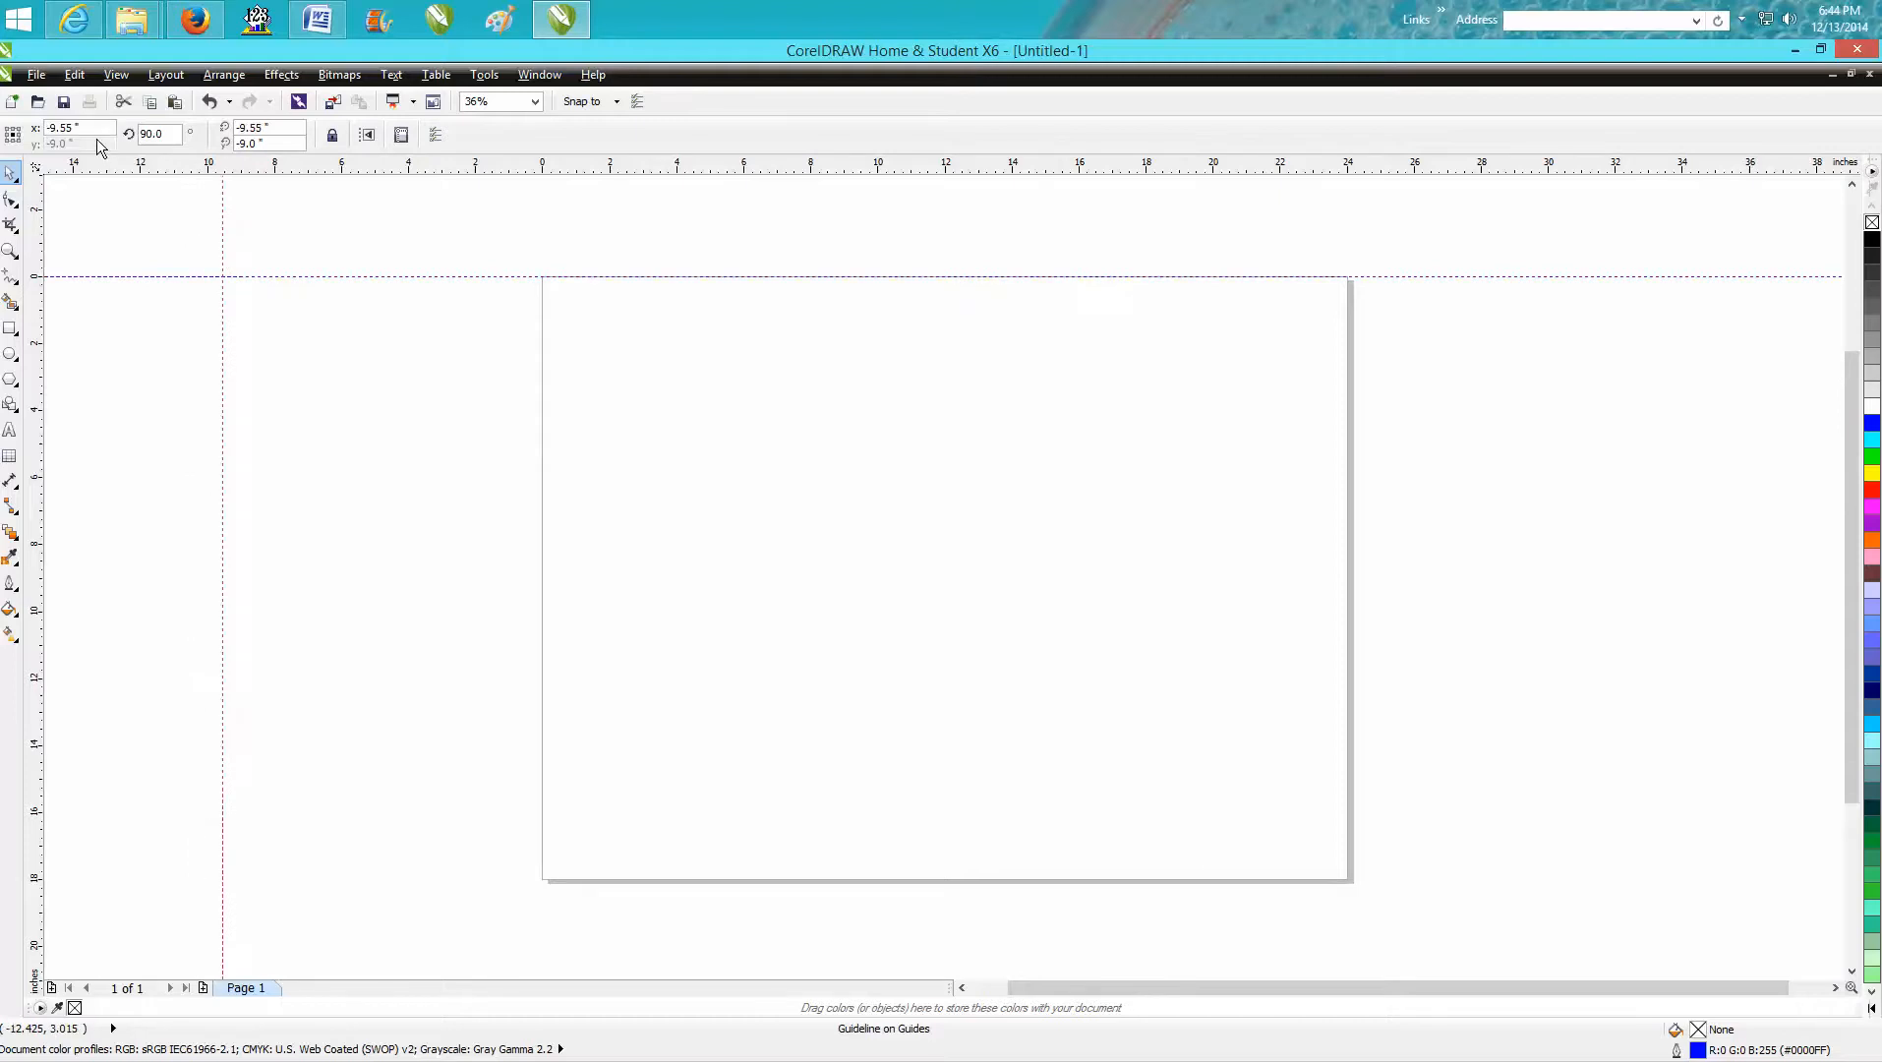
pyautogui.moveTo(94, 128); pyautogui.dragTo(47, 131)
pyautogui.write('0')
pyautogui.press('Return')
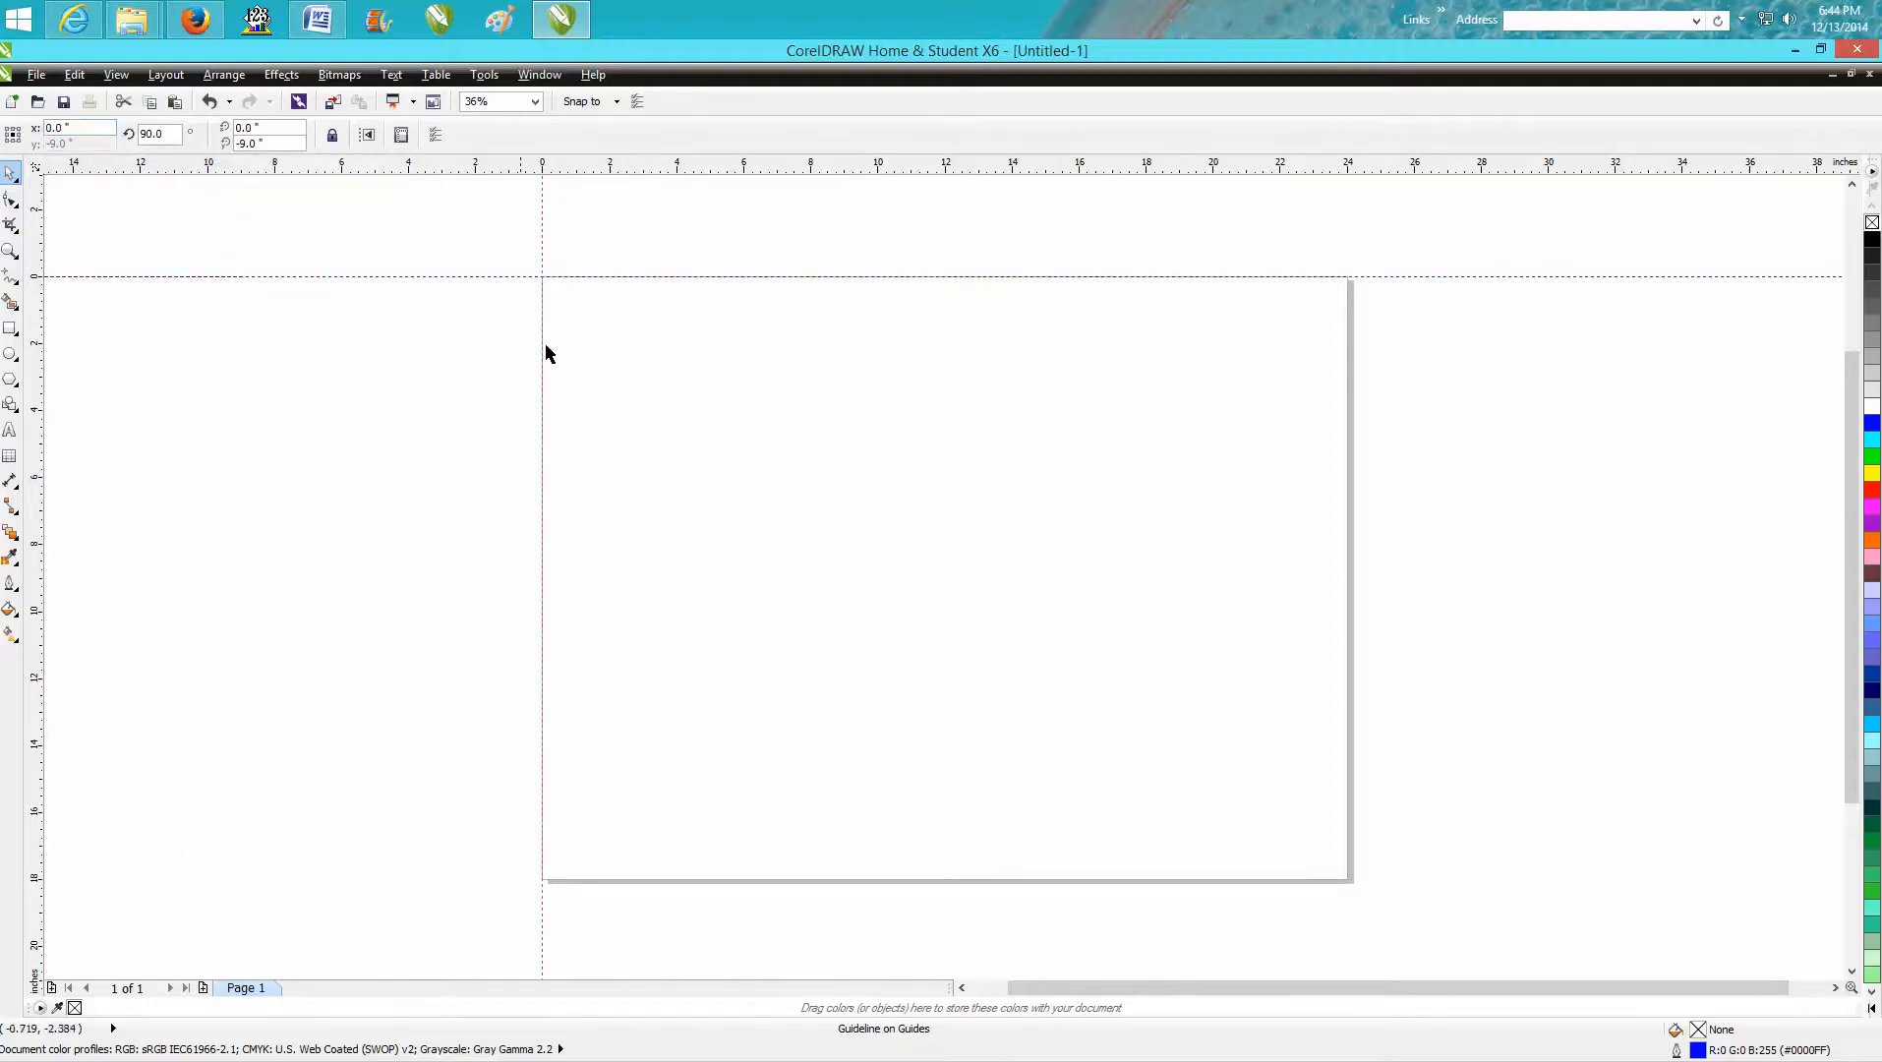
pyautogui.click(581, 328)
pyautogui.click(9, 252)
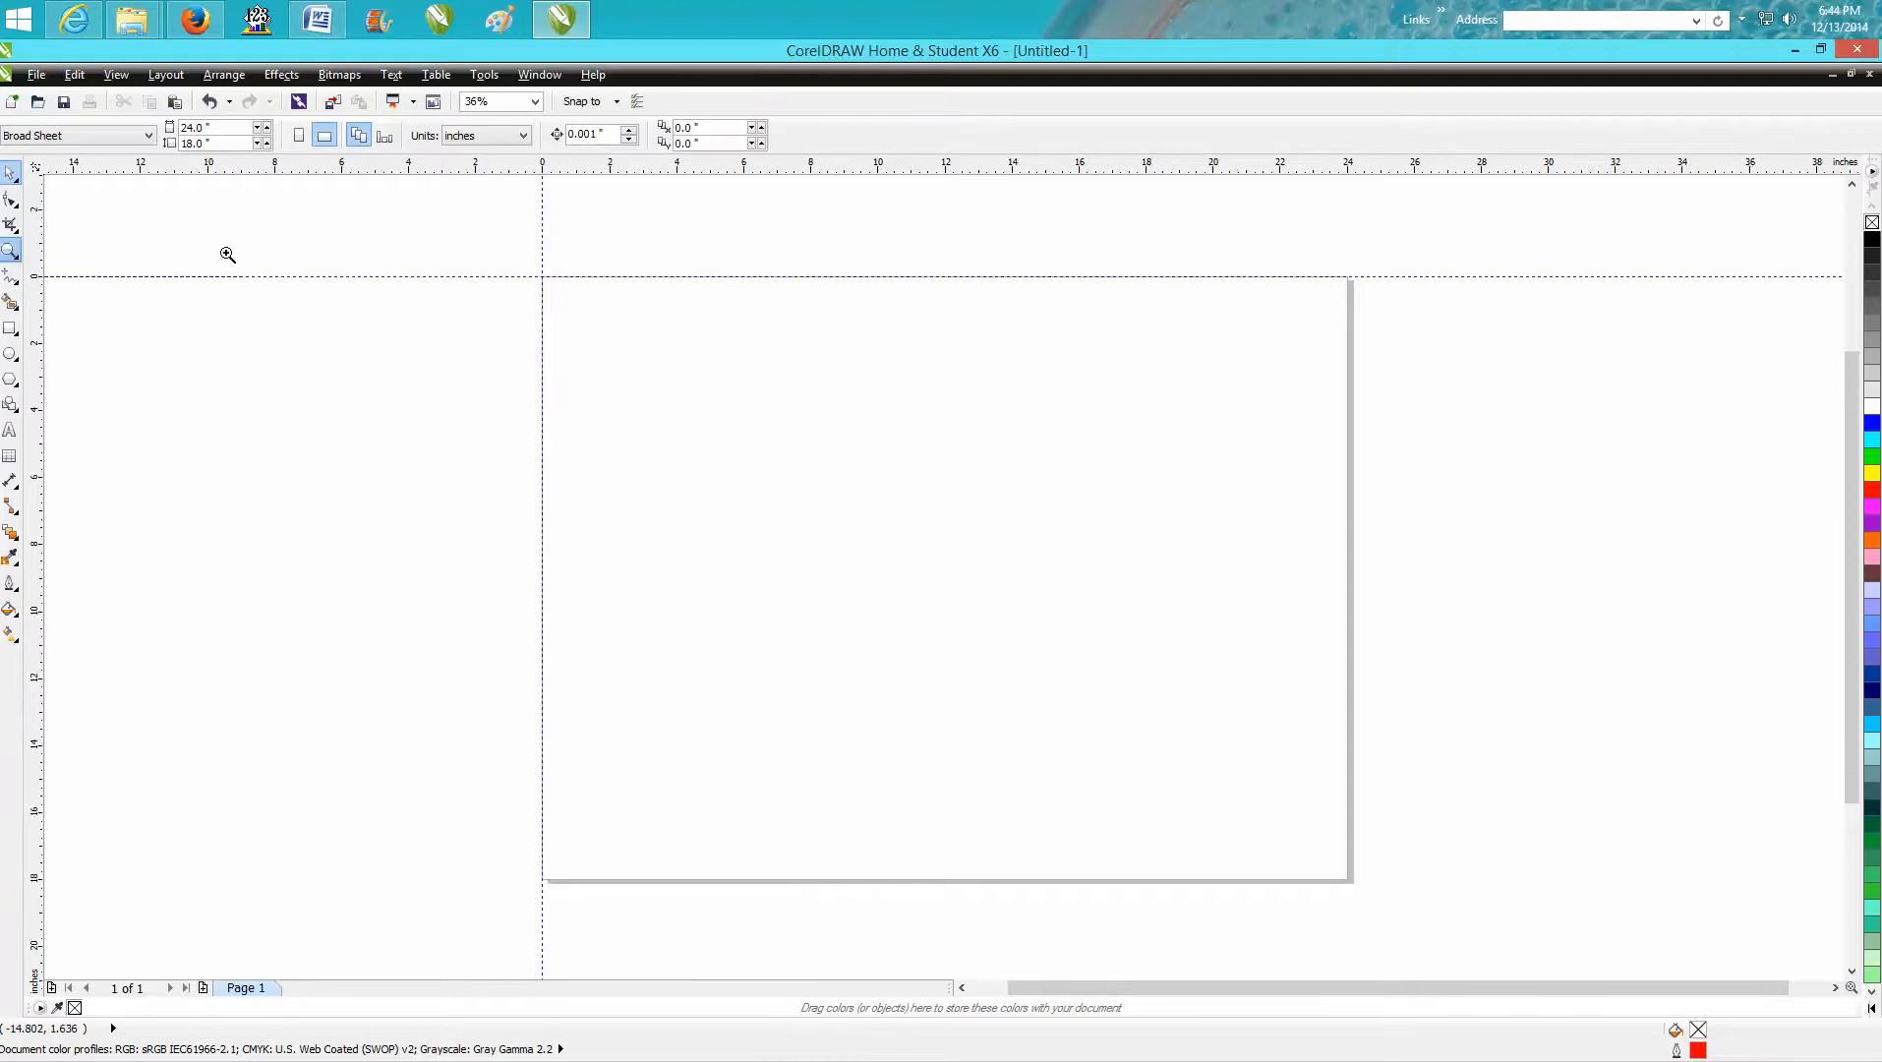
pyautogui.moveTo(495, 257); pyautogui.dragTo(638, 339)
pyautogui.scroll(-5, 643, 356)
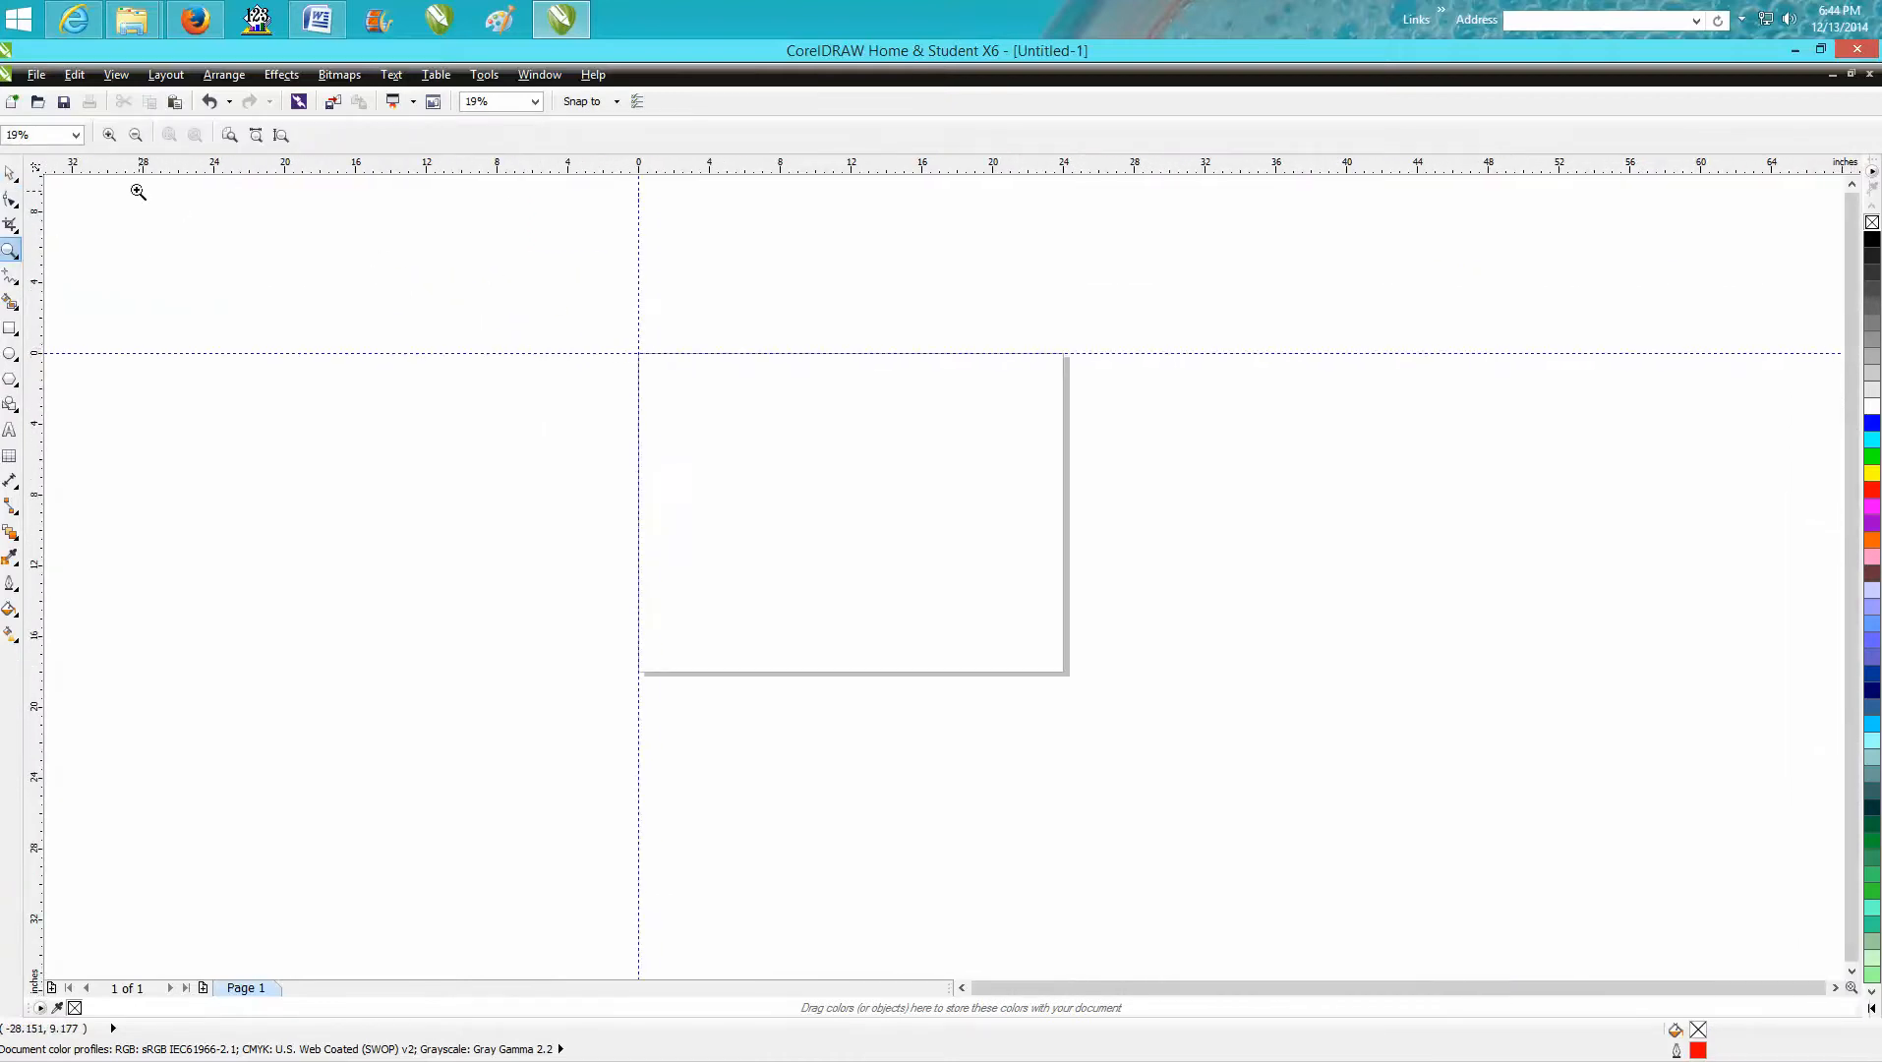
pyautogui.click(12, 173)
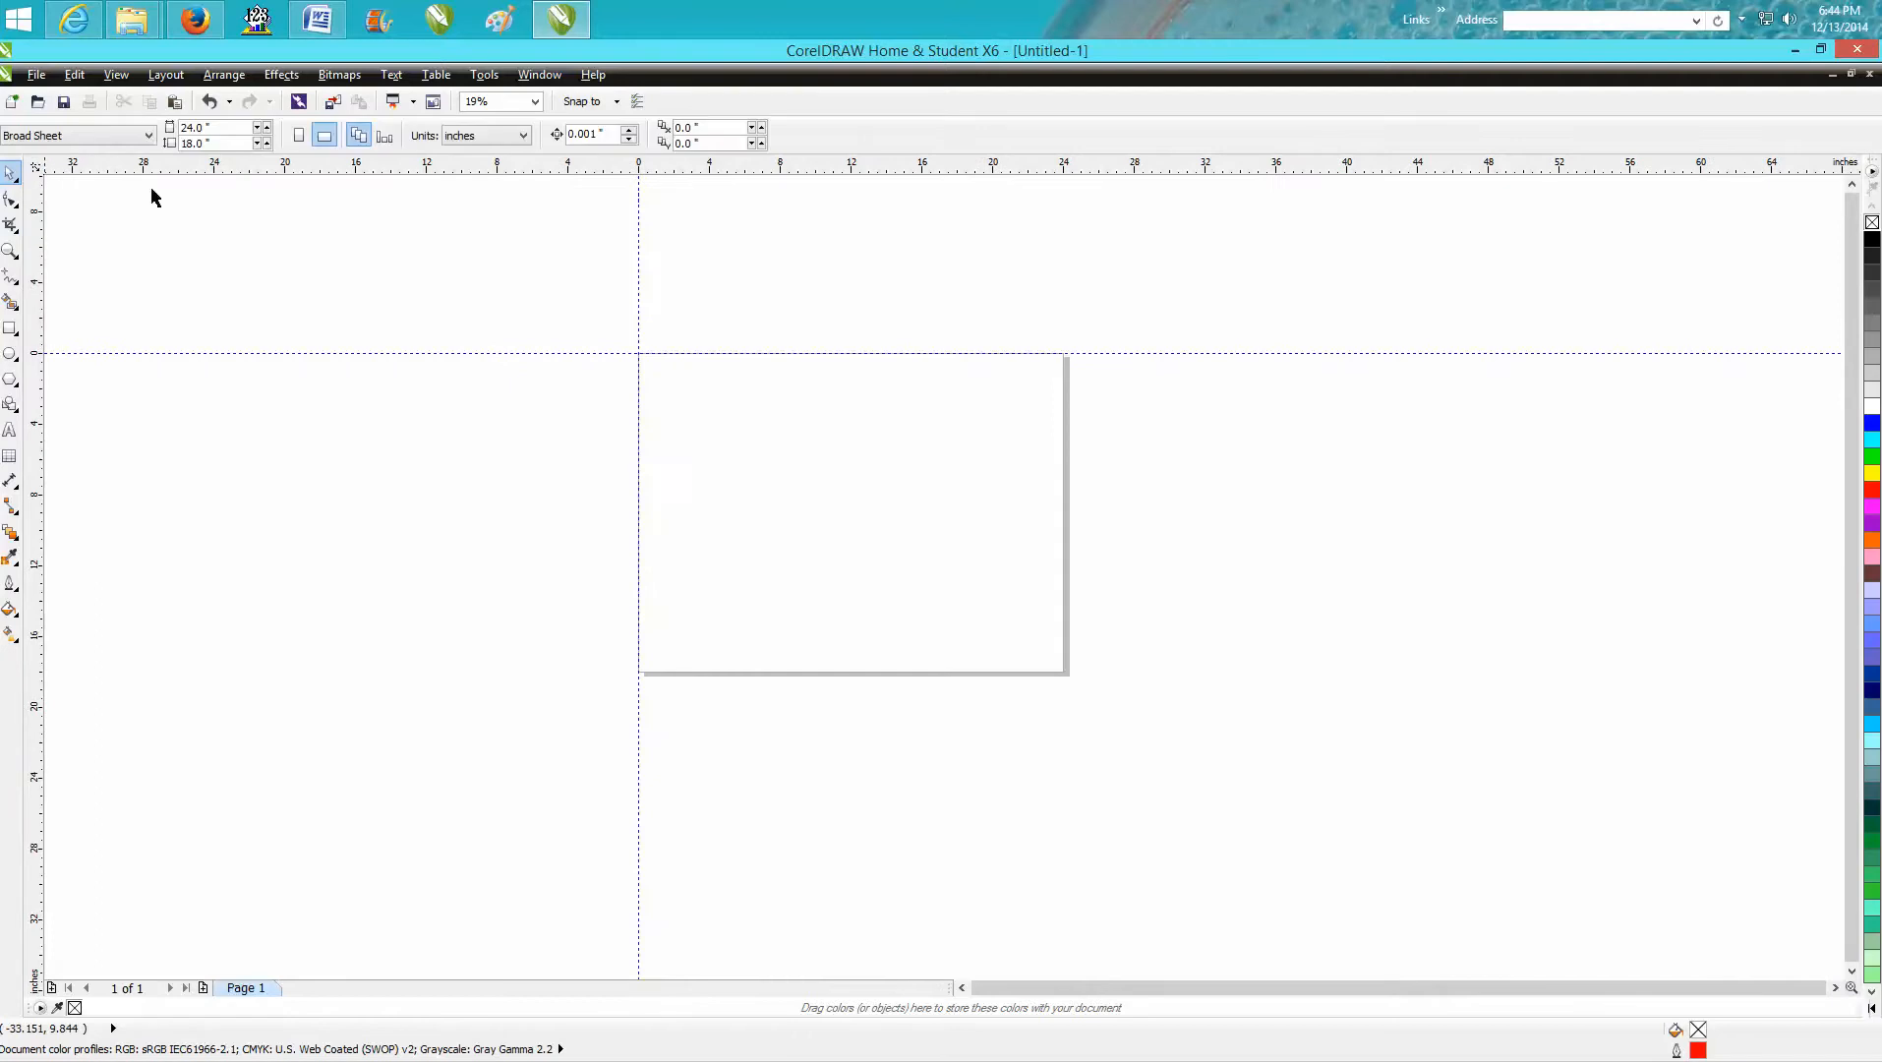
pyautogui.click(638, 103)
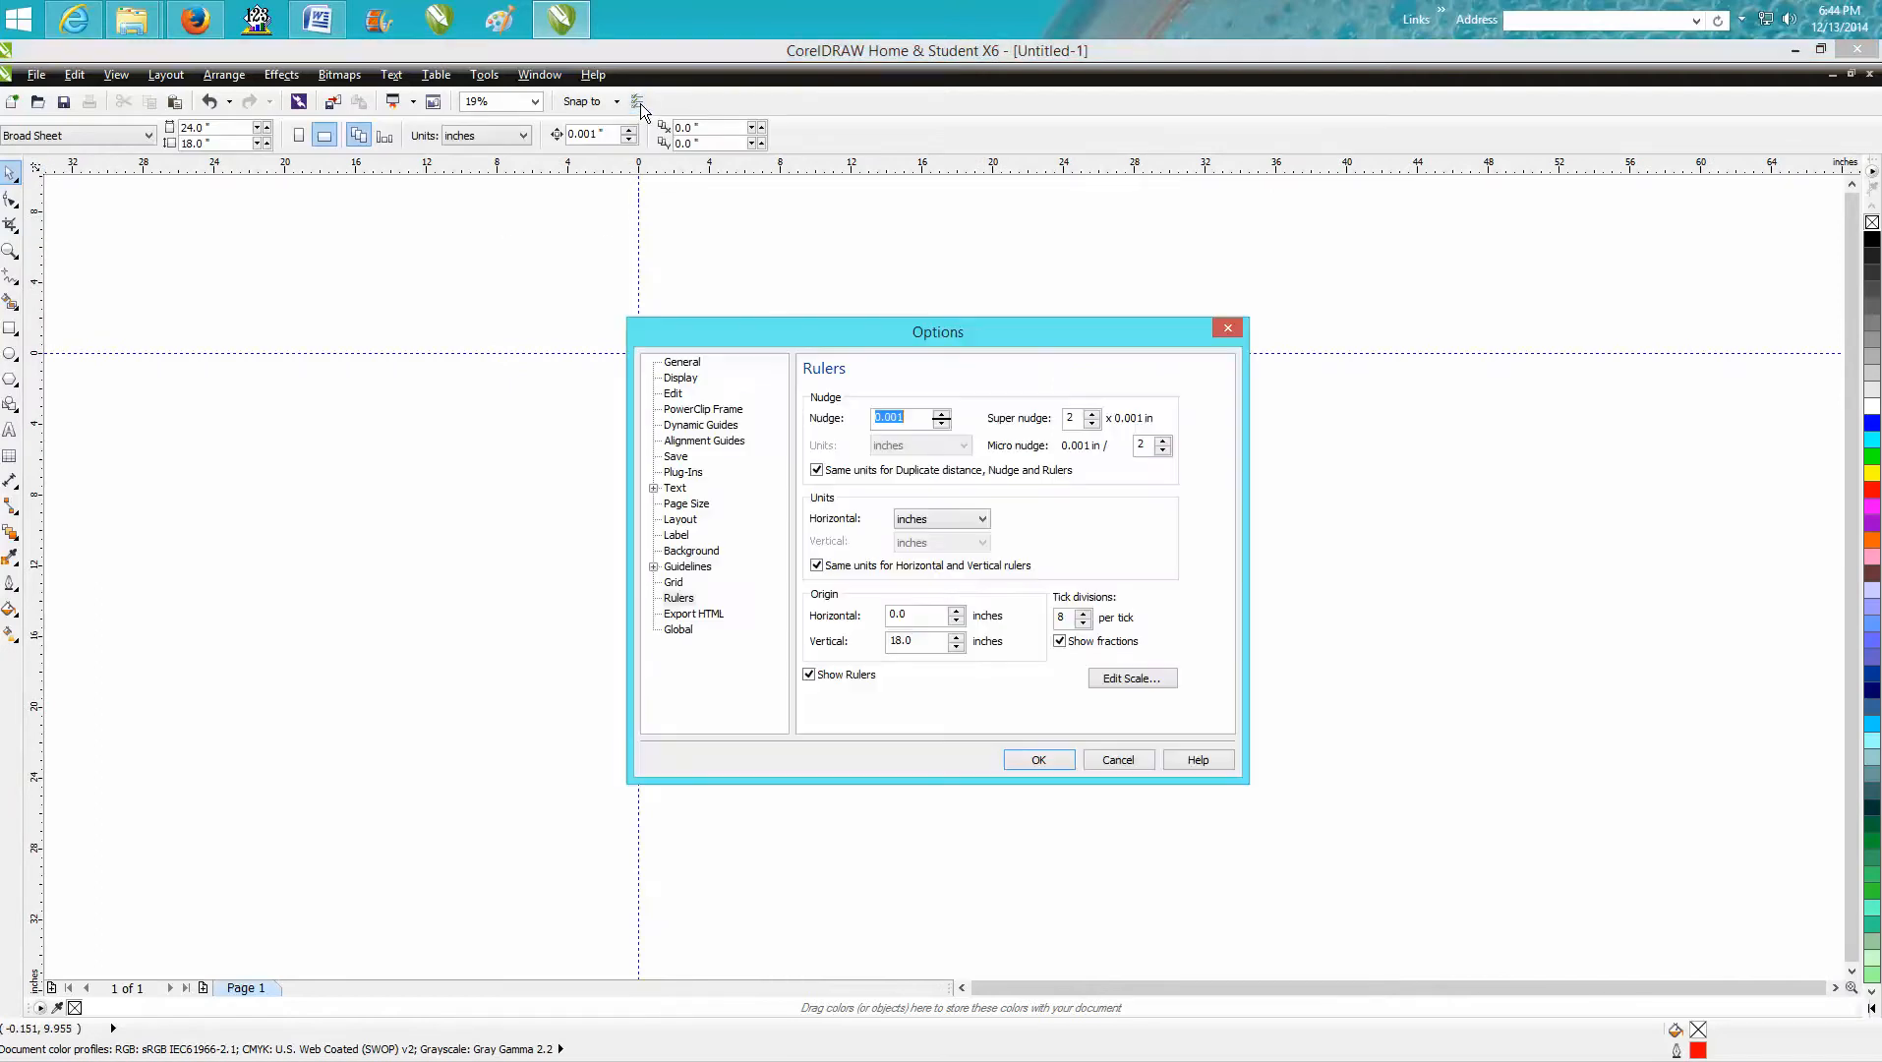
pyautogui.click(1228, 327)
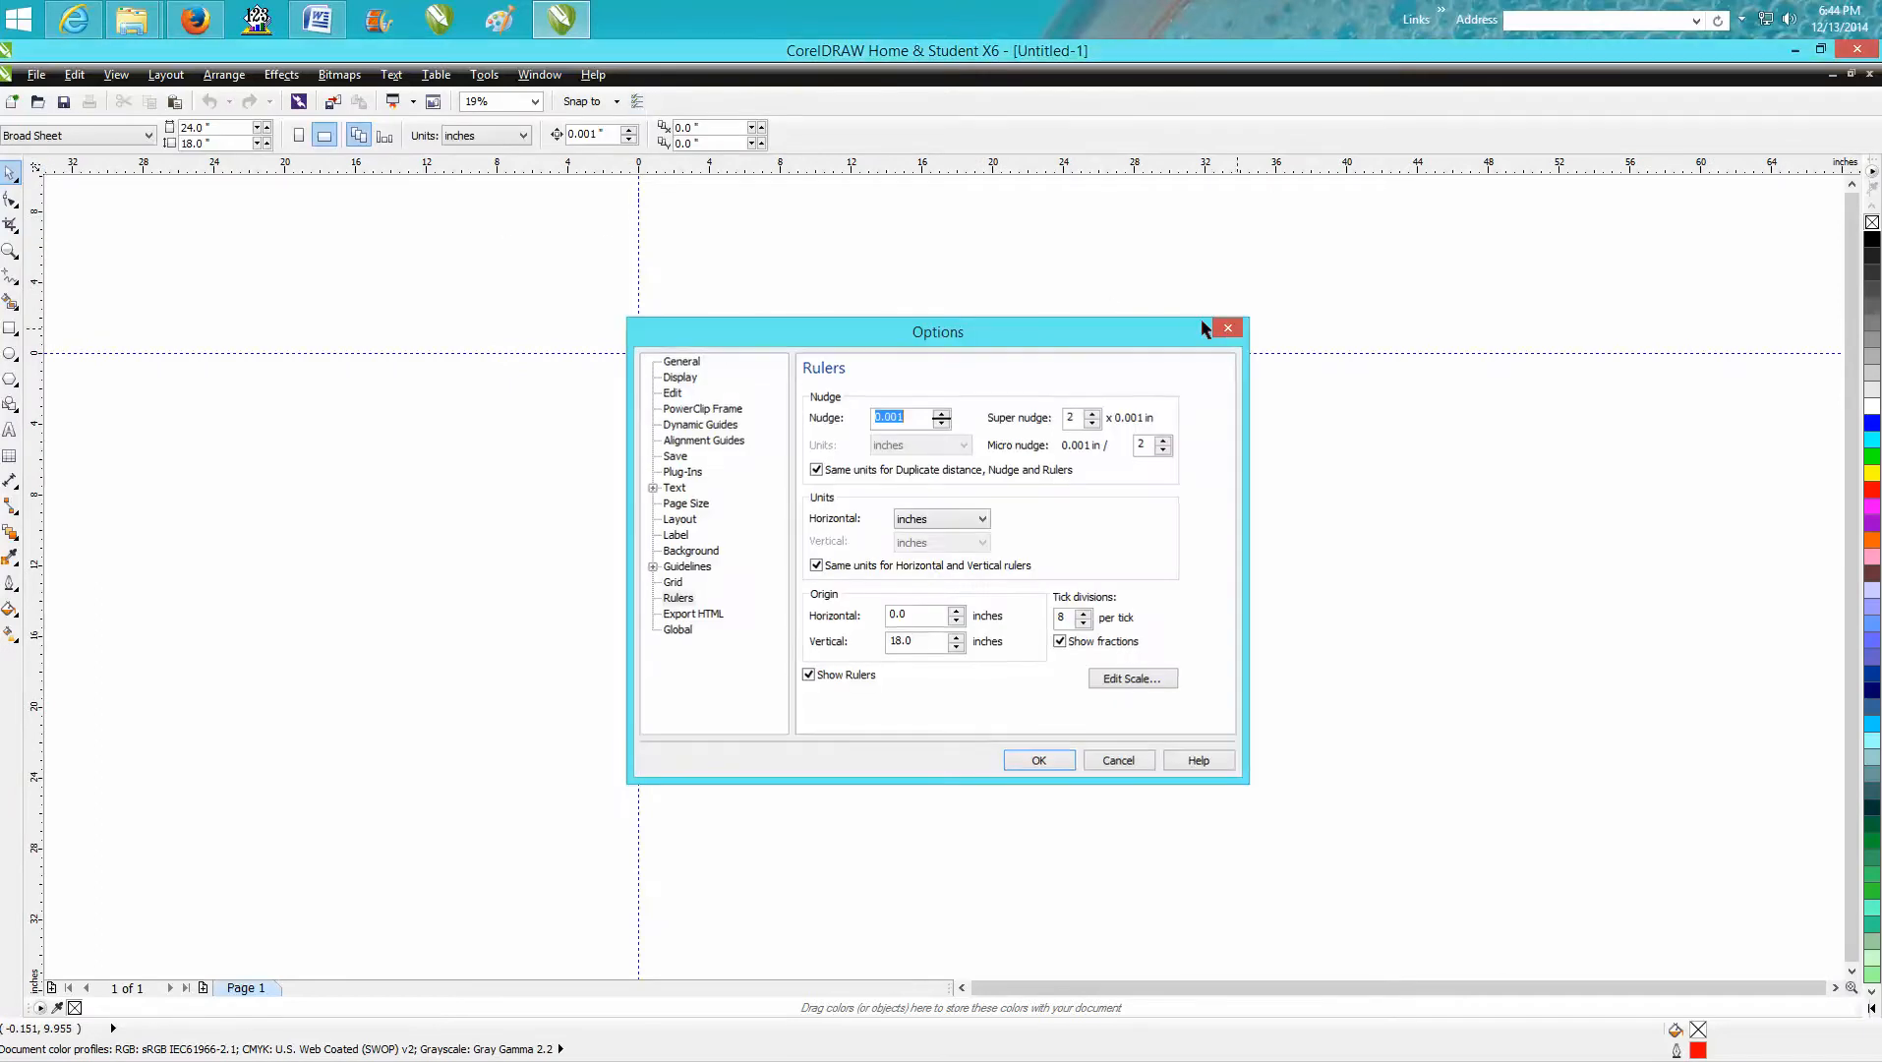
# Turn on snapping to objects and leave the other snap options off.
pyautogui.click(617, 102)
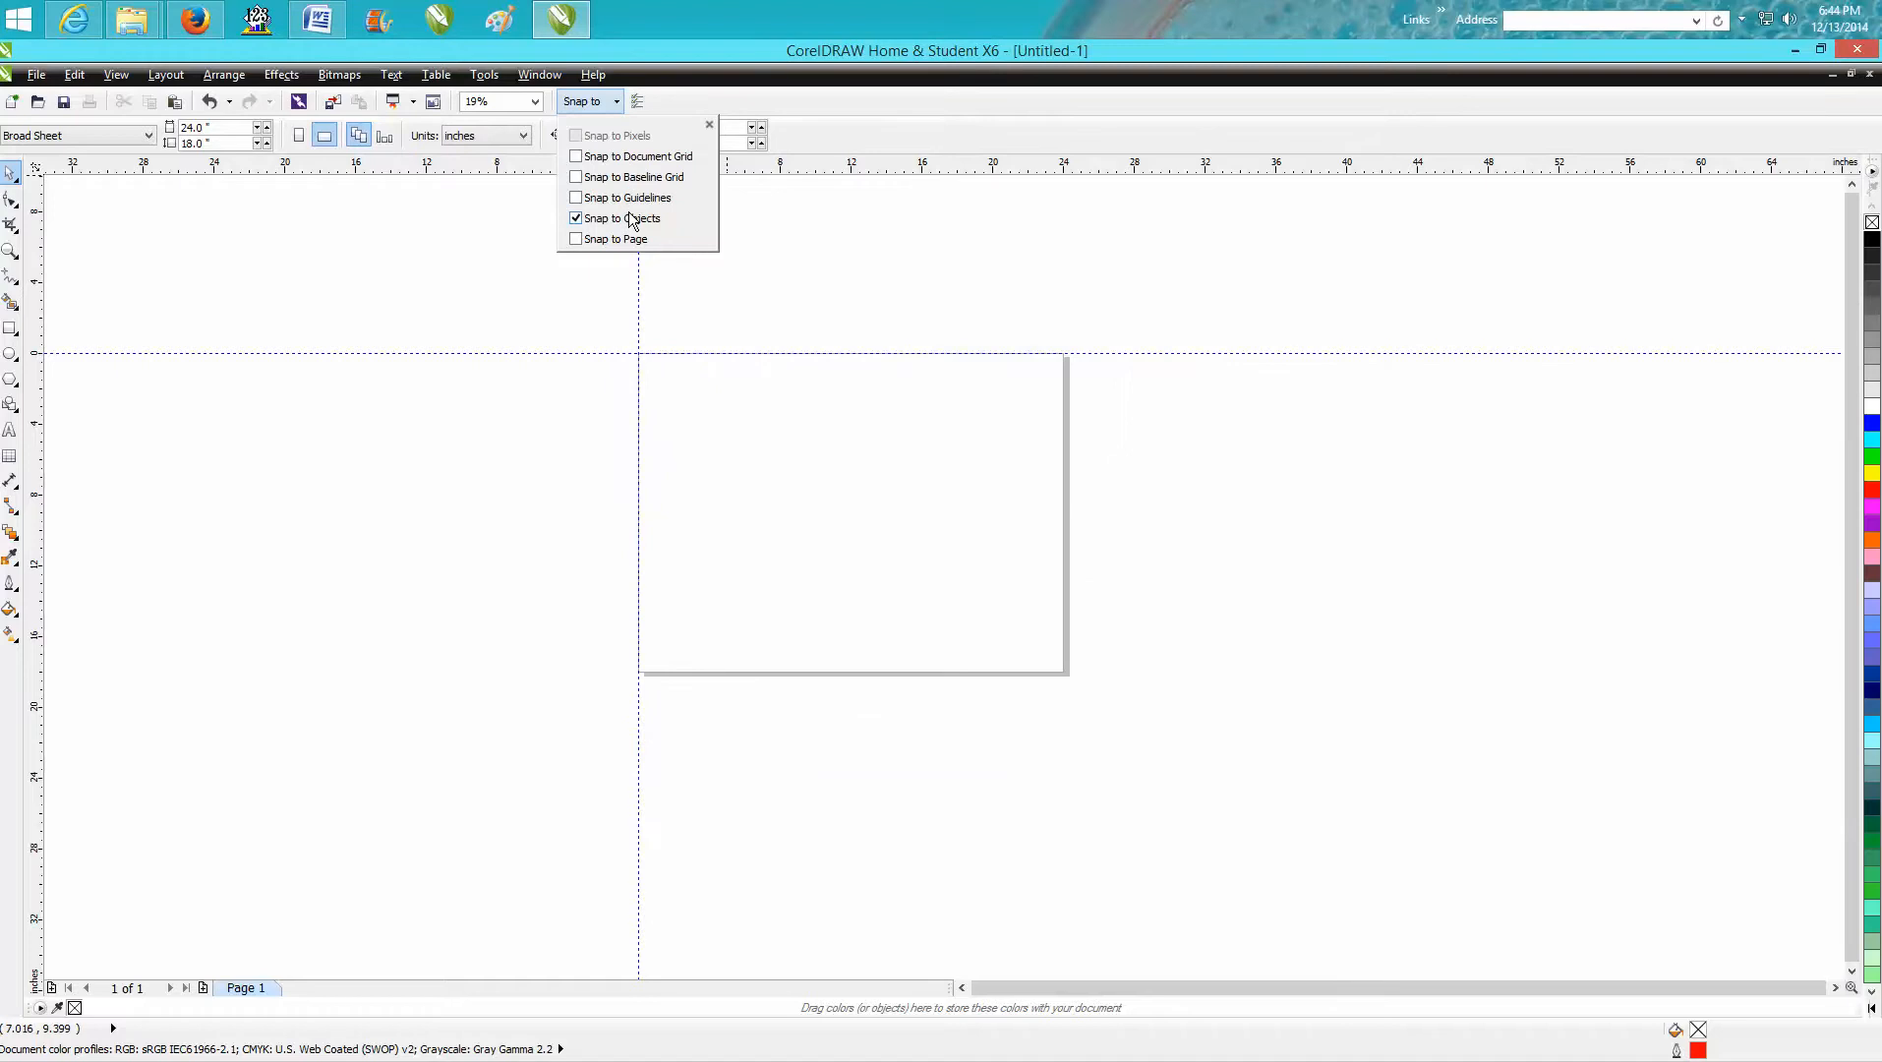
pyautogui.click(736, 217)
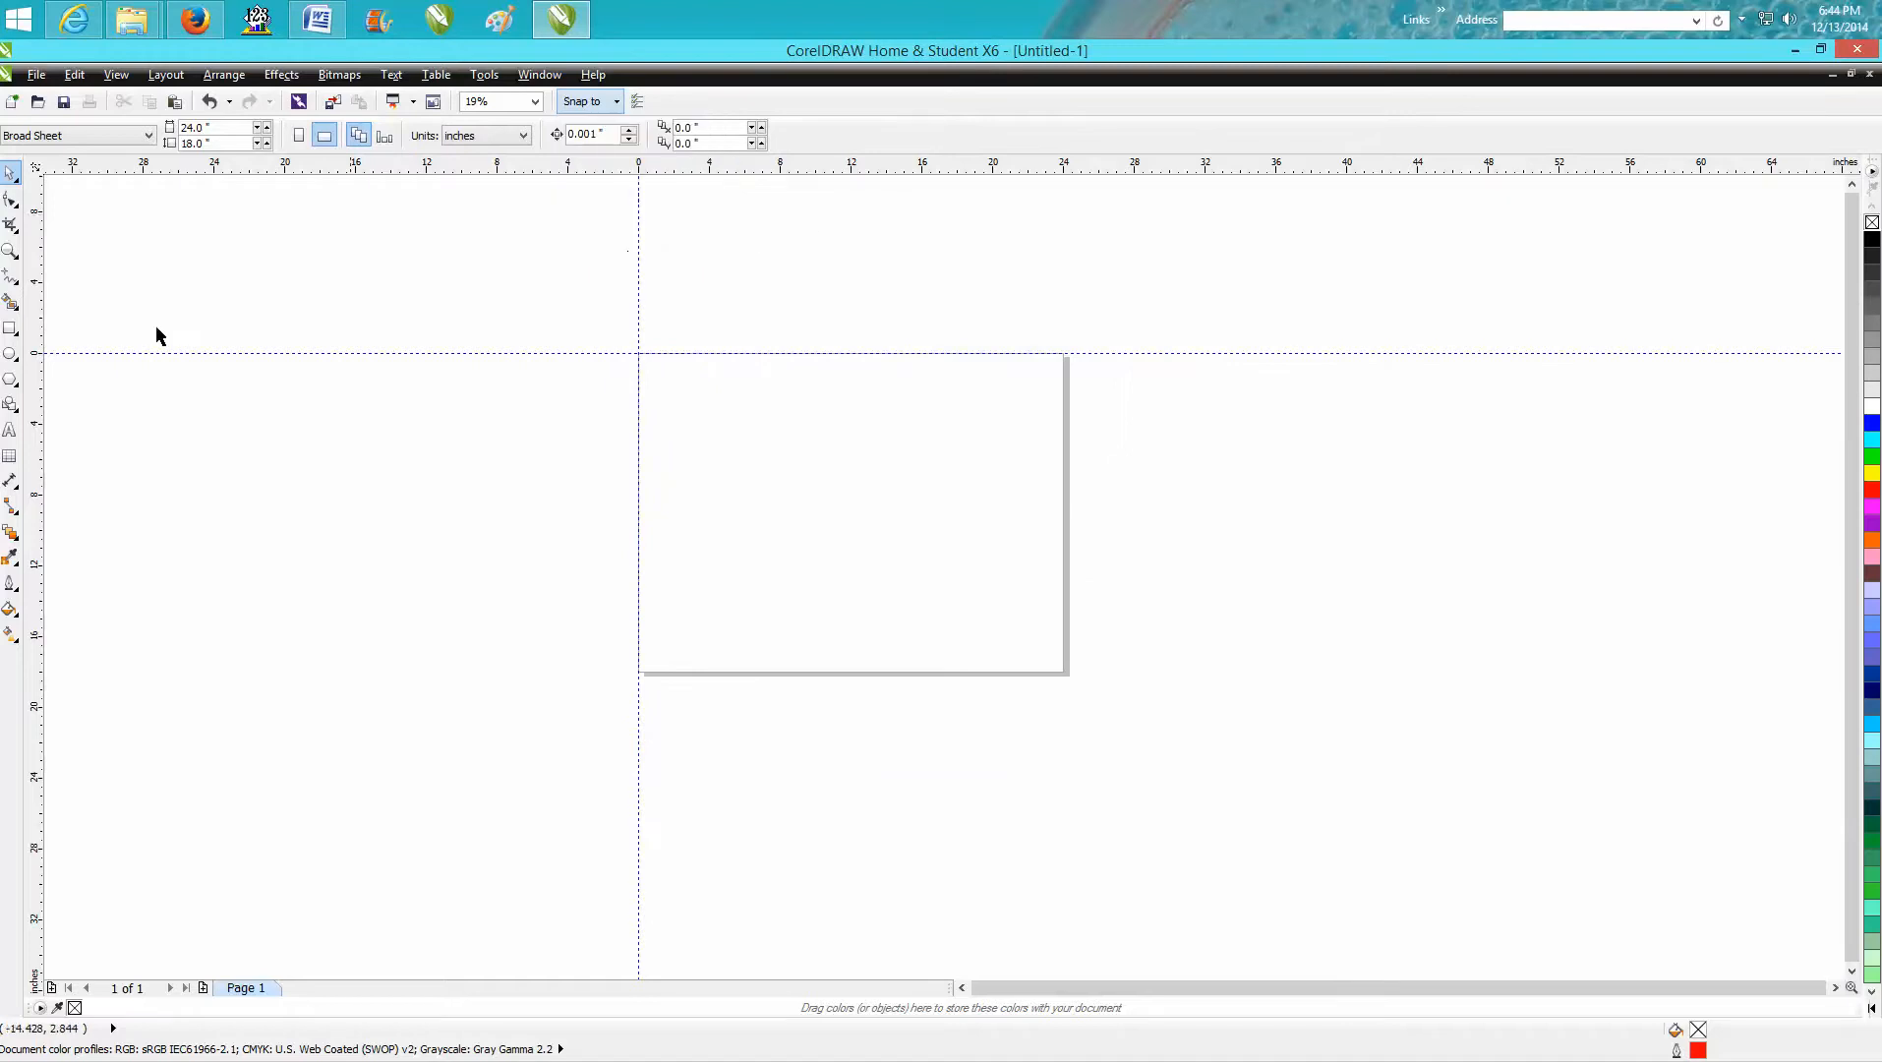
# Draw two separate rectangles in the page's upper-left area, the second about 2.17 × 4.22 inches and placed lower and further right.
pyautogui.click(10, 328)
pyautogui.moveTo(674, 406); pyautogui.dragTo(738, 546)
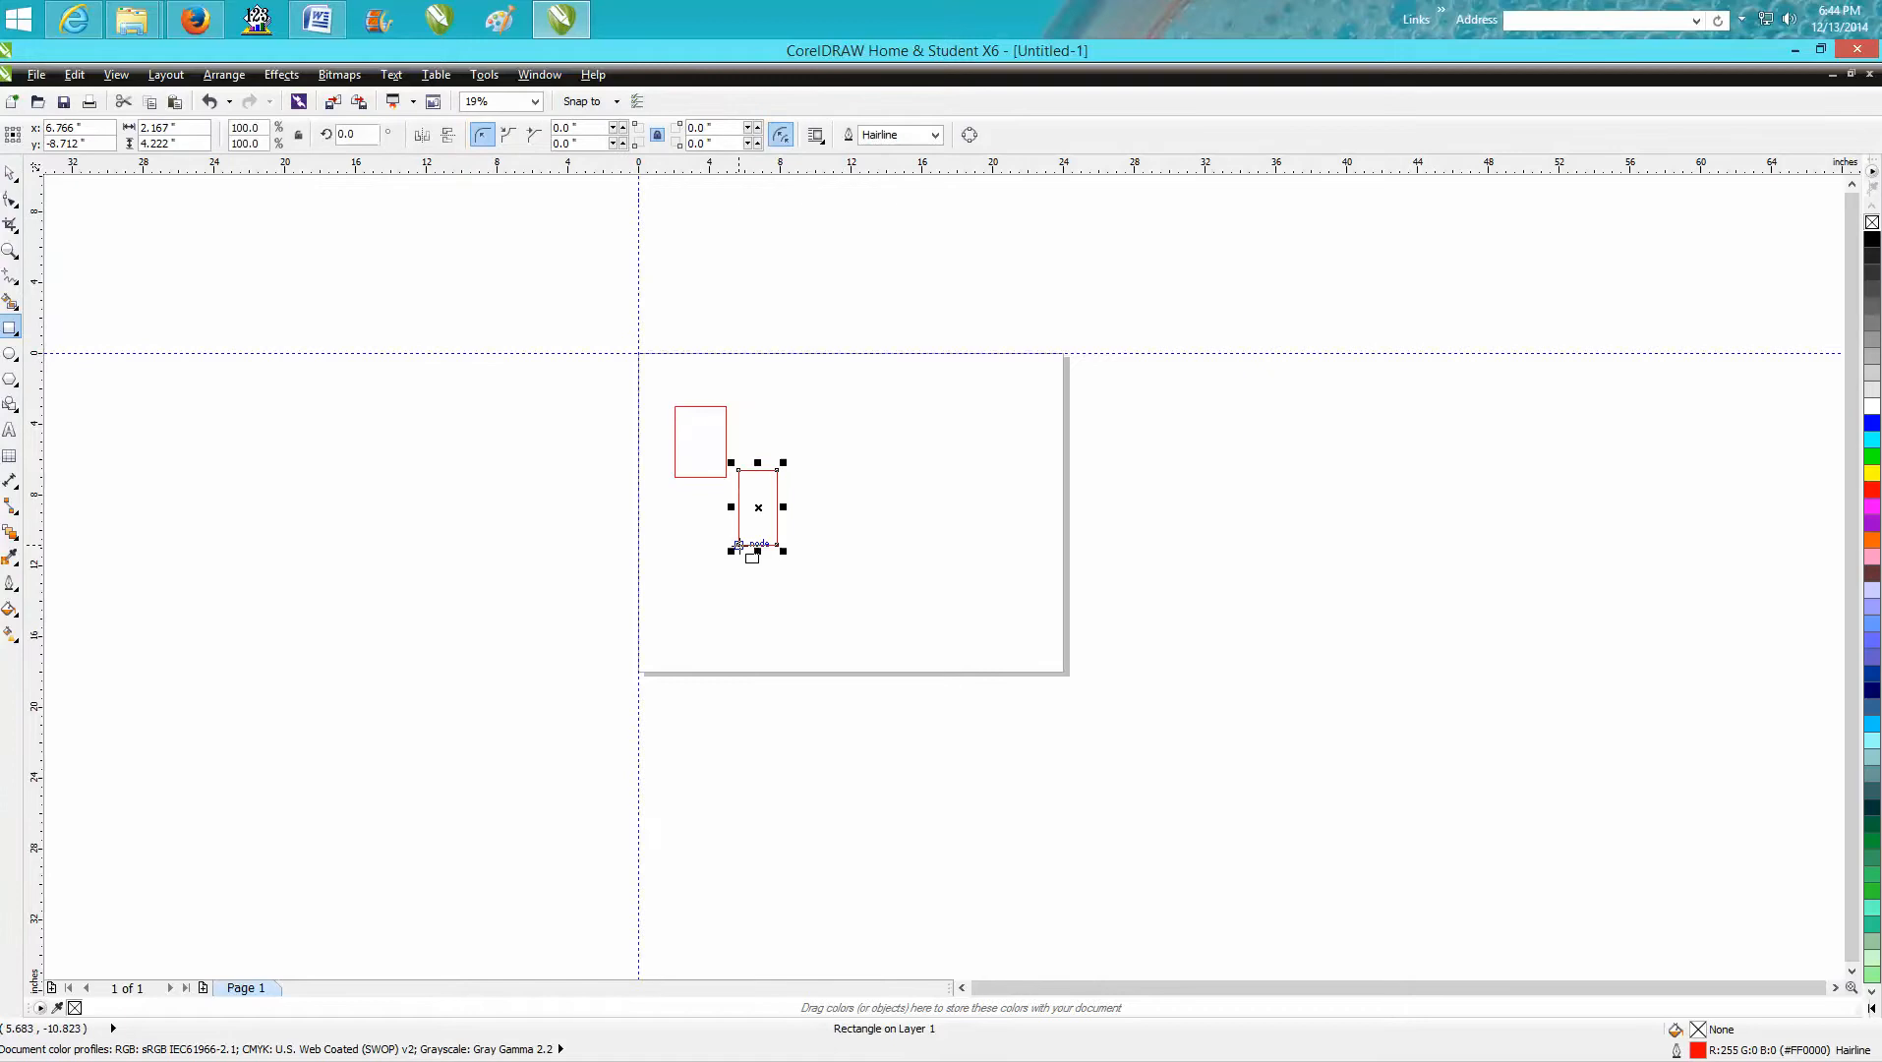
pyautogui.click(12, 175)
# Move the second rectangle by its top-left corner node, snapping it onto the first rectangle's bottom-right corner.
pyautogui.press('z')
pyautogui.moveTo(675, 386); pyautogui.dragTo(877, 596)
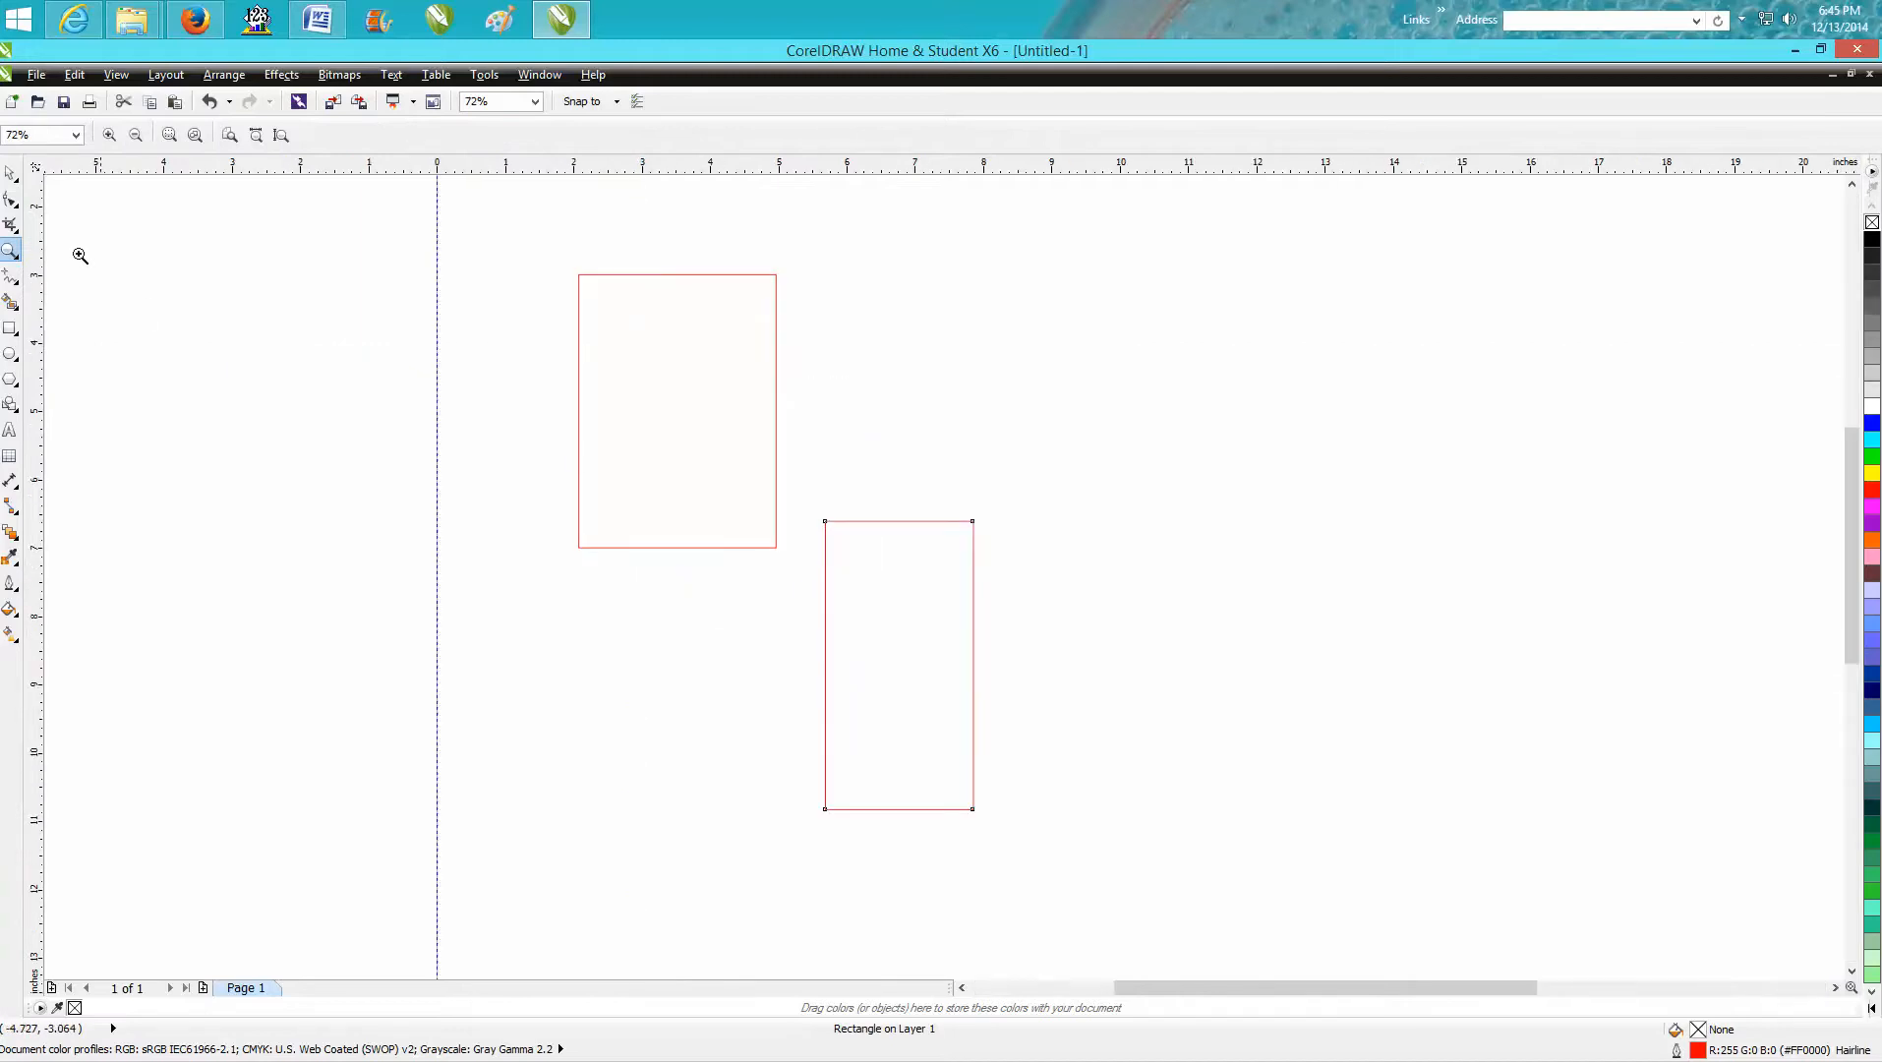
pyautogui.click(10, 173)
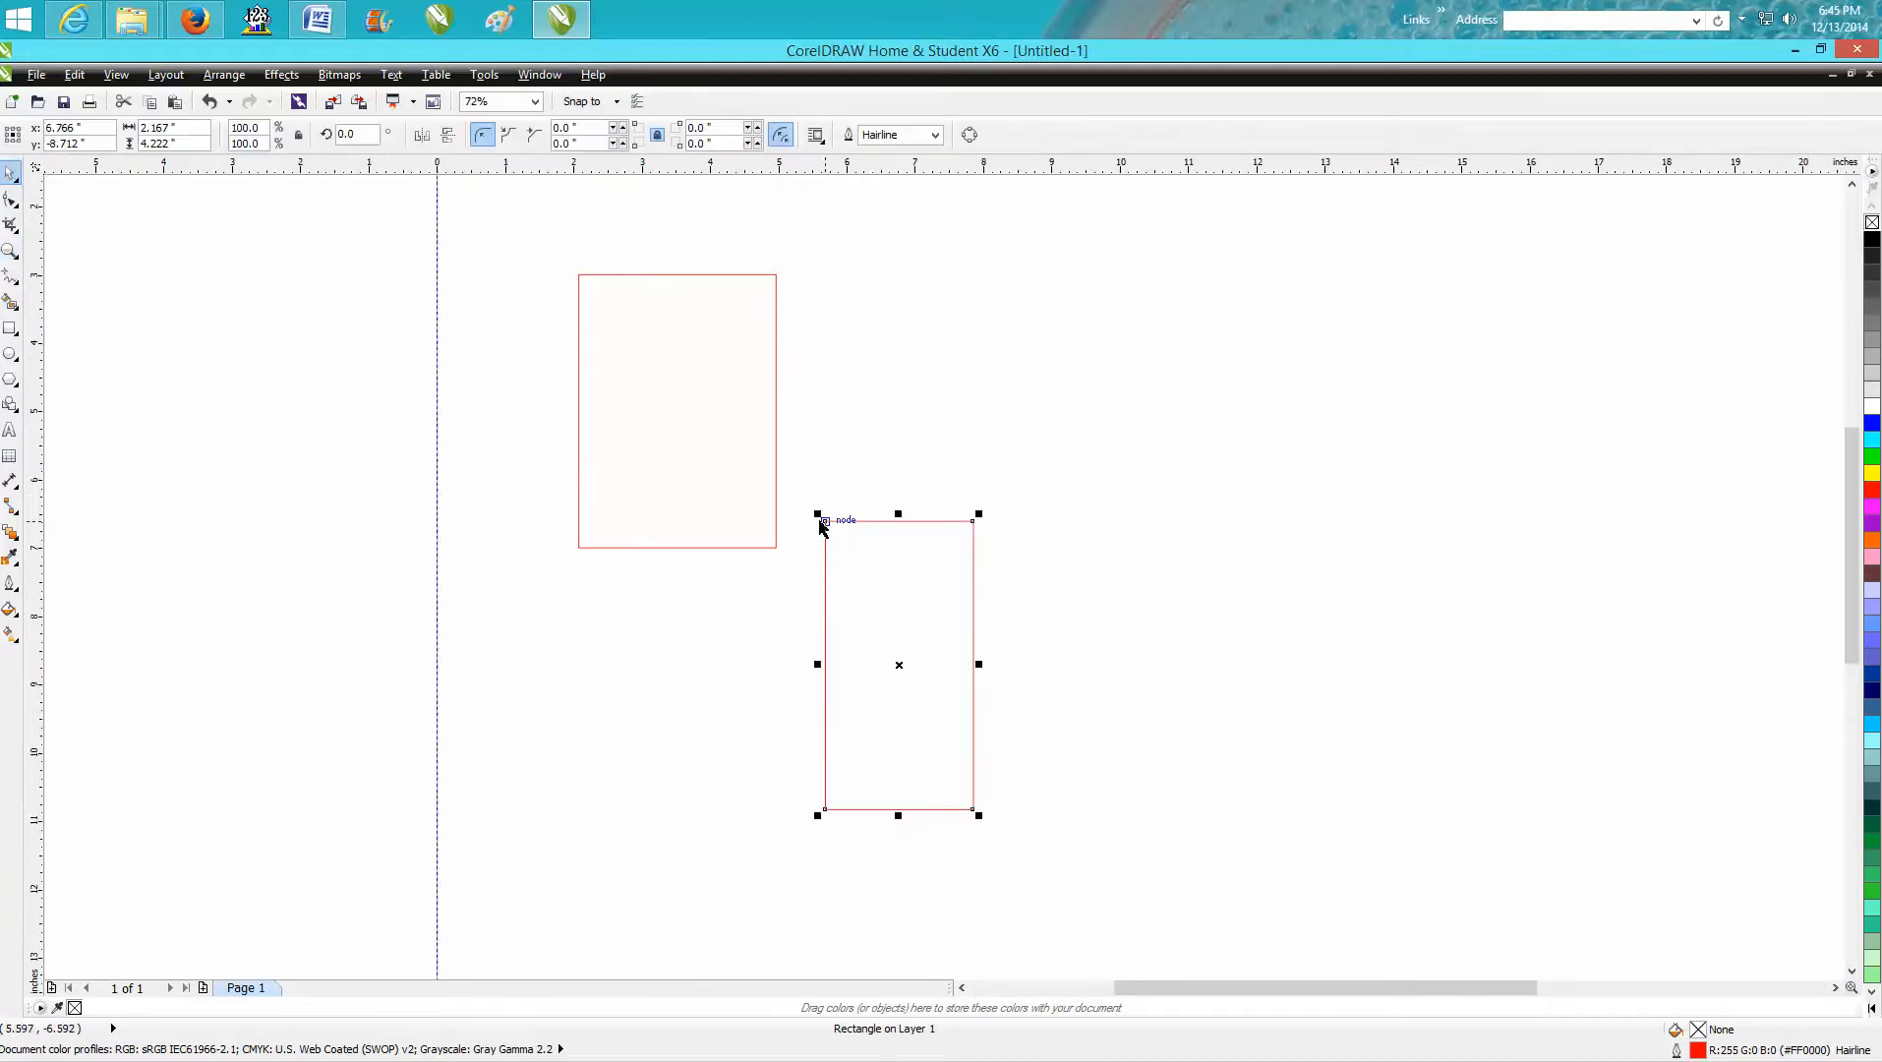
pyautogui.moveTo(825, 521); pyautogui.dragTo(779, 544)
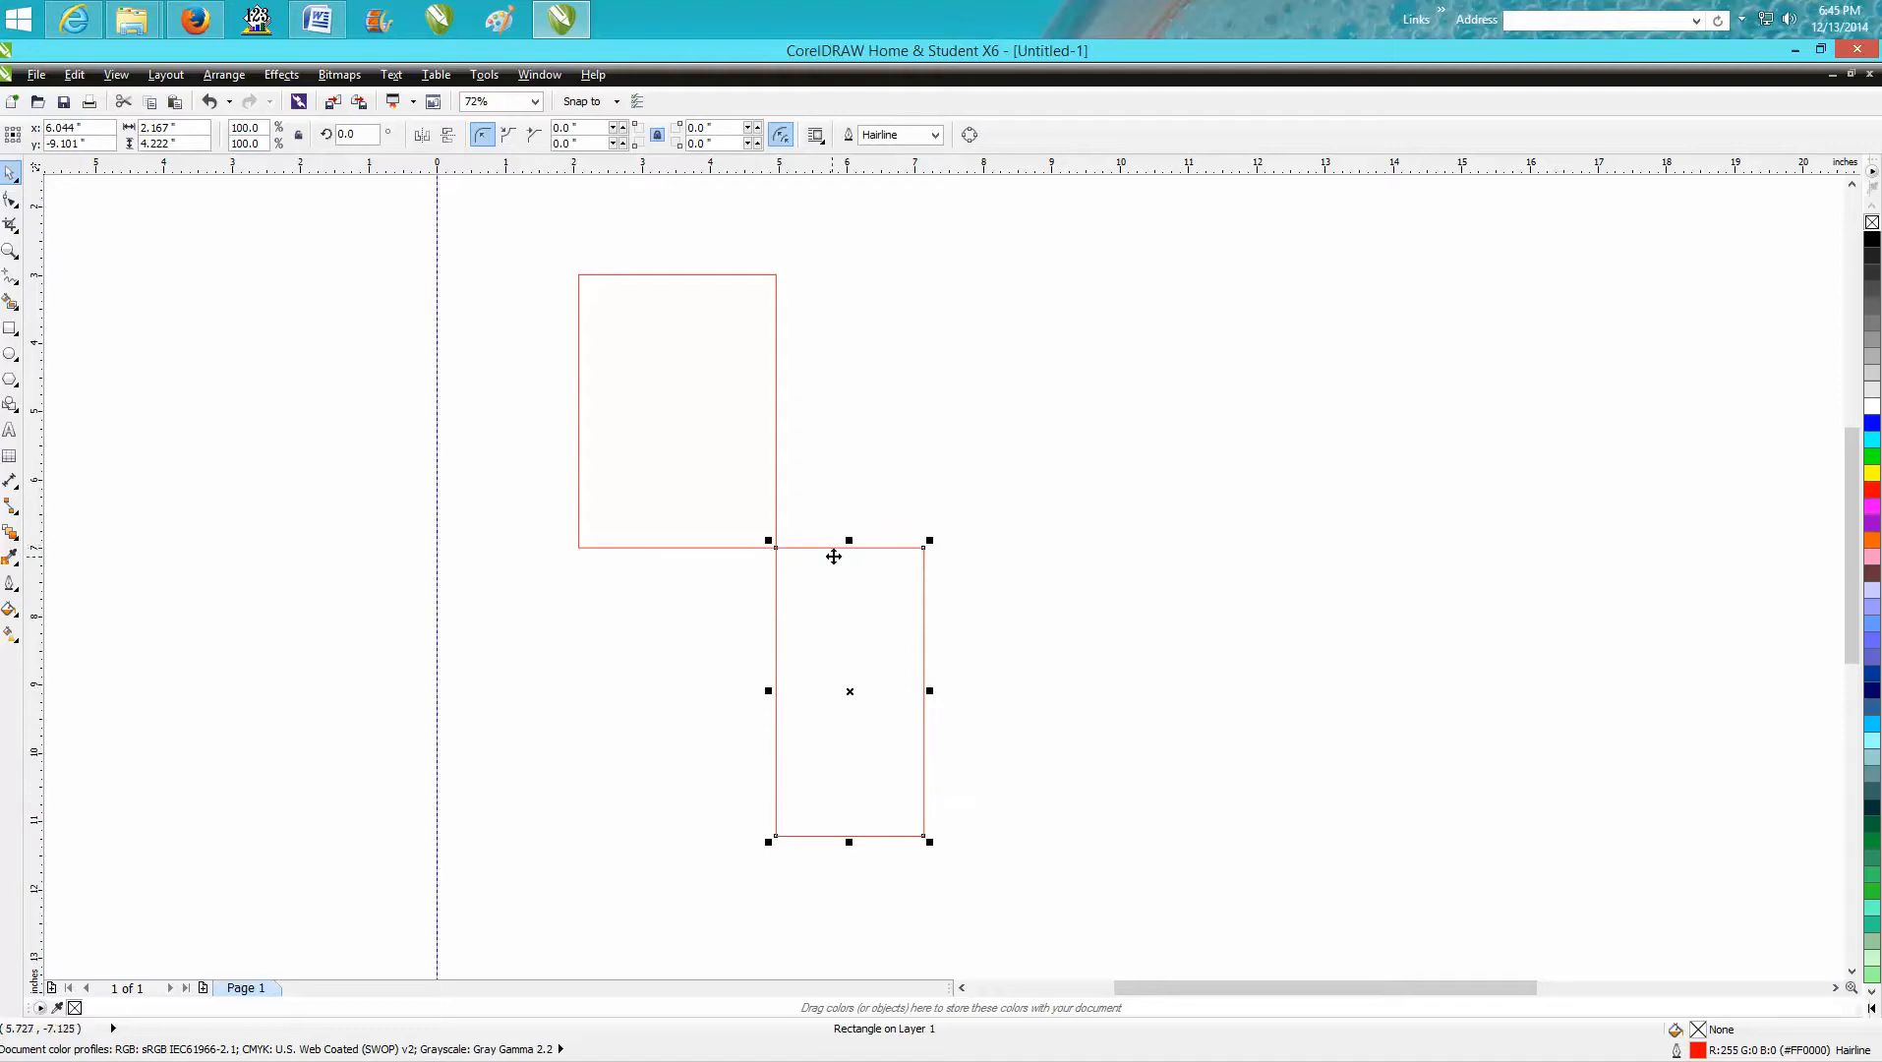
# Shift the second rectangle slightly by its top edge instead of a node, and inspect the meeting corners up close.
pyautogui.moveTo(836, 547)
pyautogui.mouseDown()
pyautogui.moveTo(929, 544)
pyautogui.moveTo(794, 571)
pyautogui.moveTo(794, 546)
pyautogui.moveTo(886, 533)
pyautogui.moveTo(841, 547)
pyautogui.mouseUp()
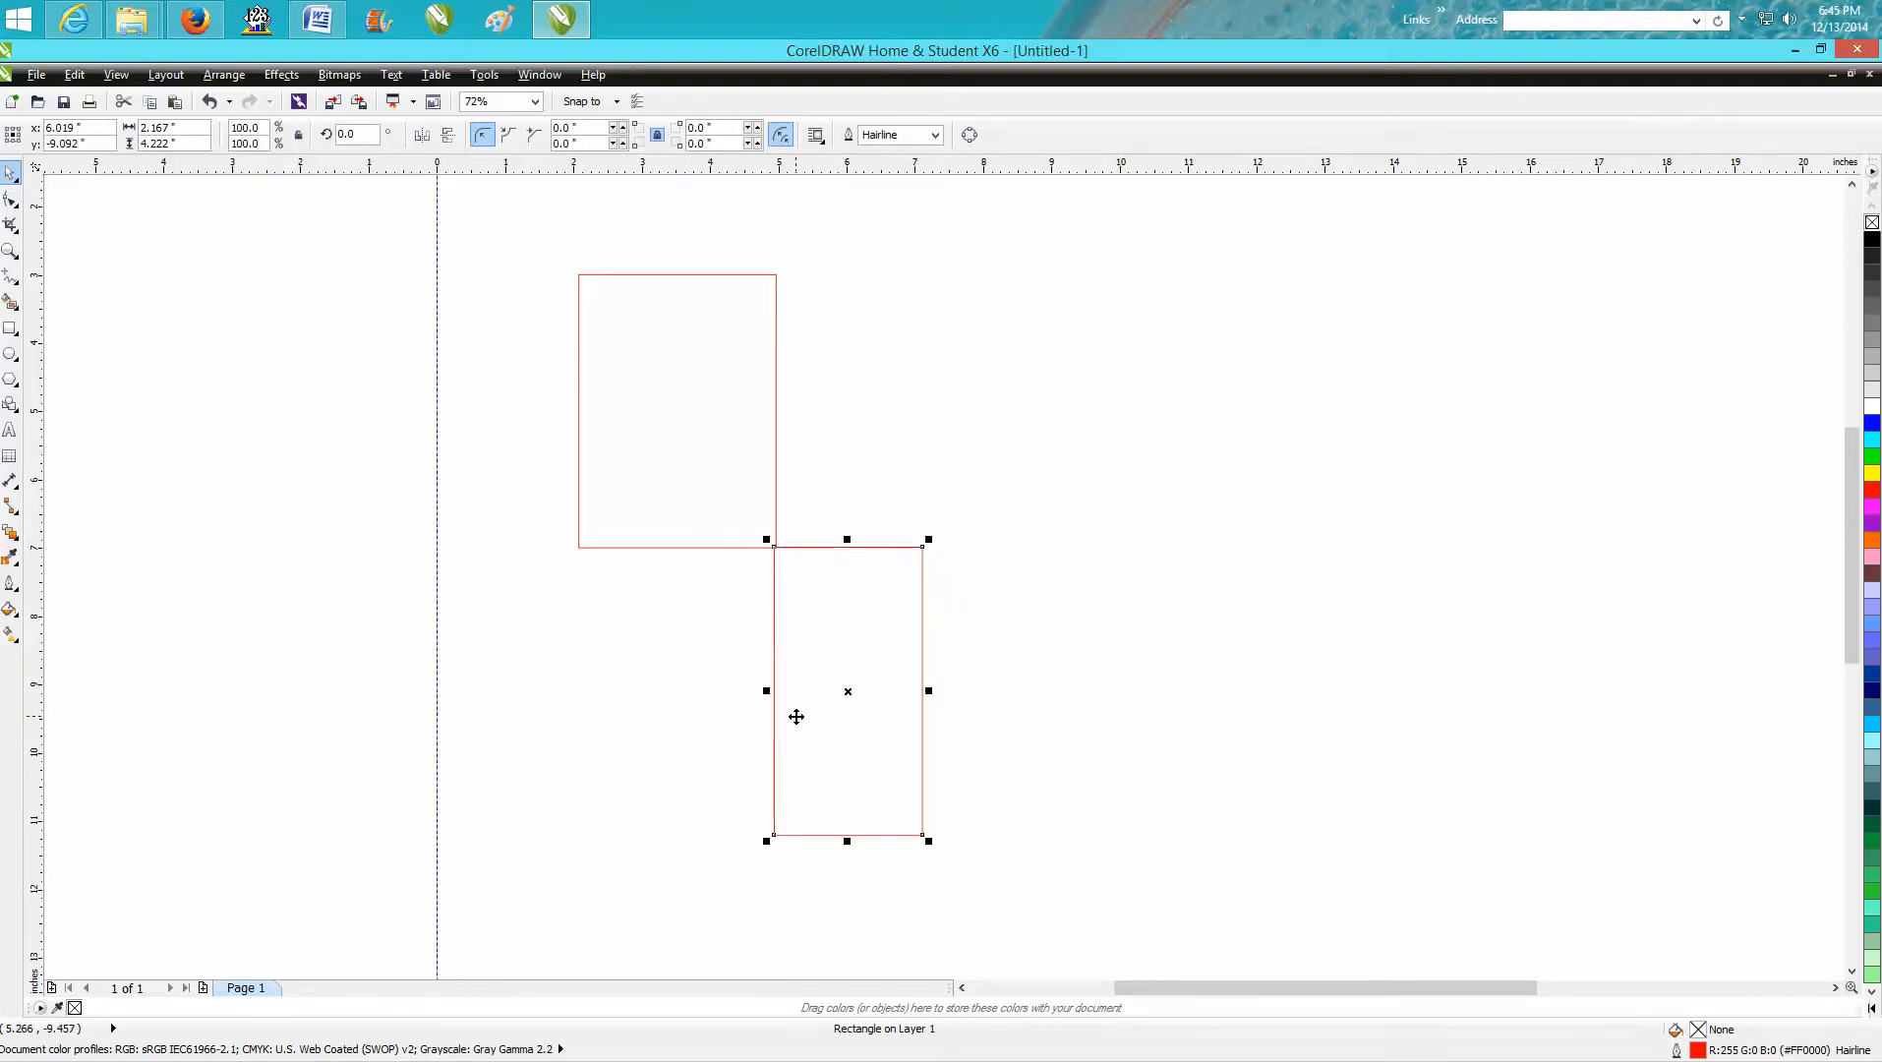
pyautogui.press('z')
pyautogui.moveTo(759, 538); pyautogui.dragTo(802, 560)
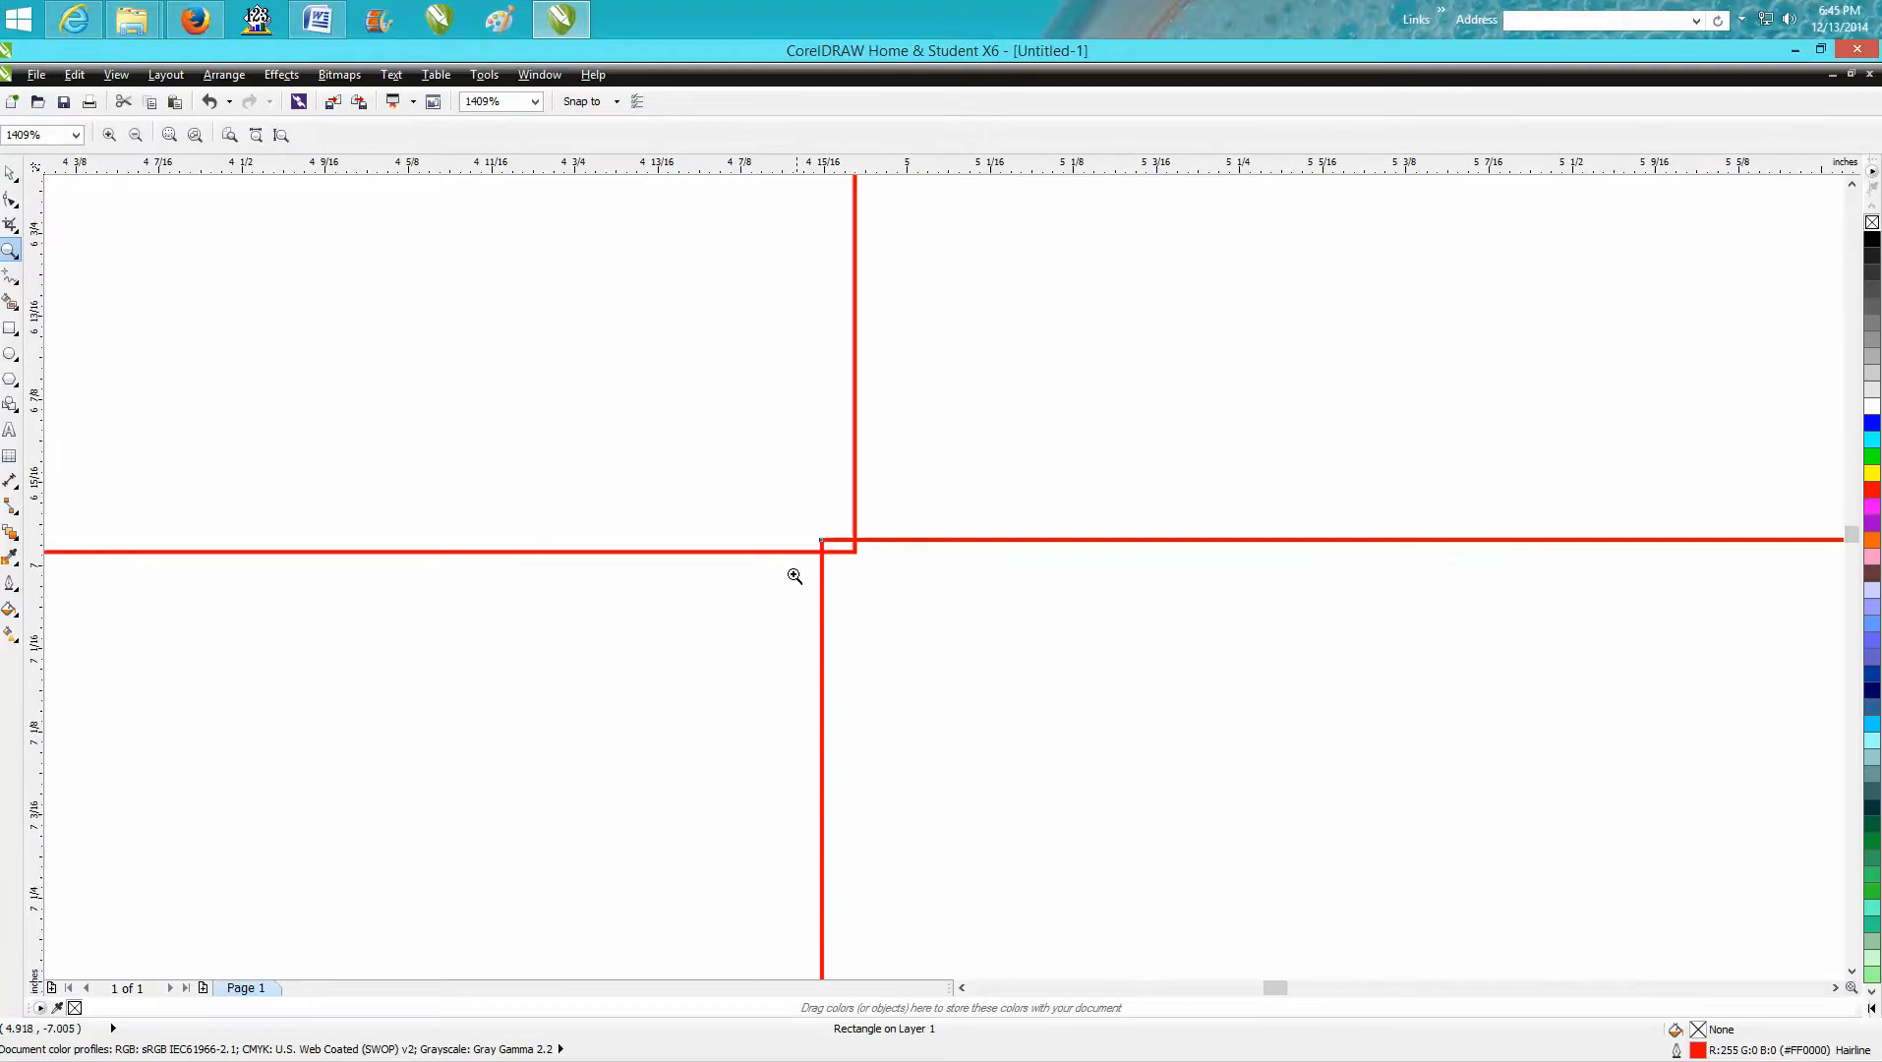
pyautogui.click(12, 174)
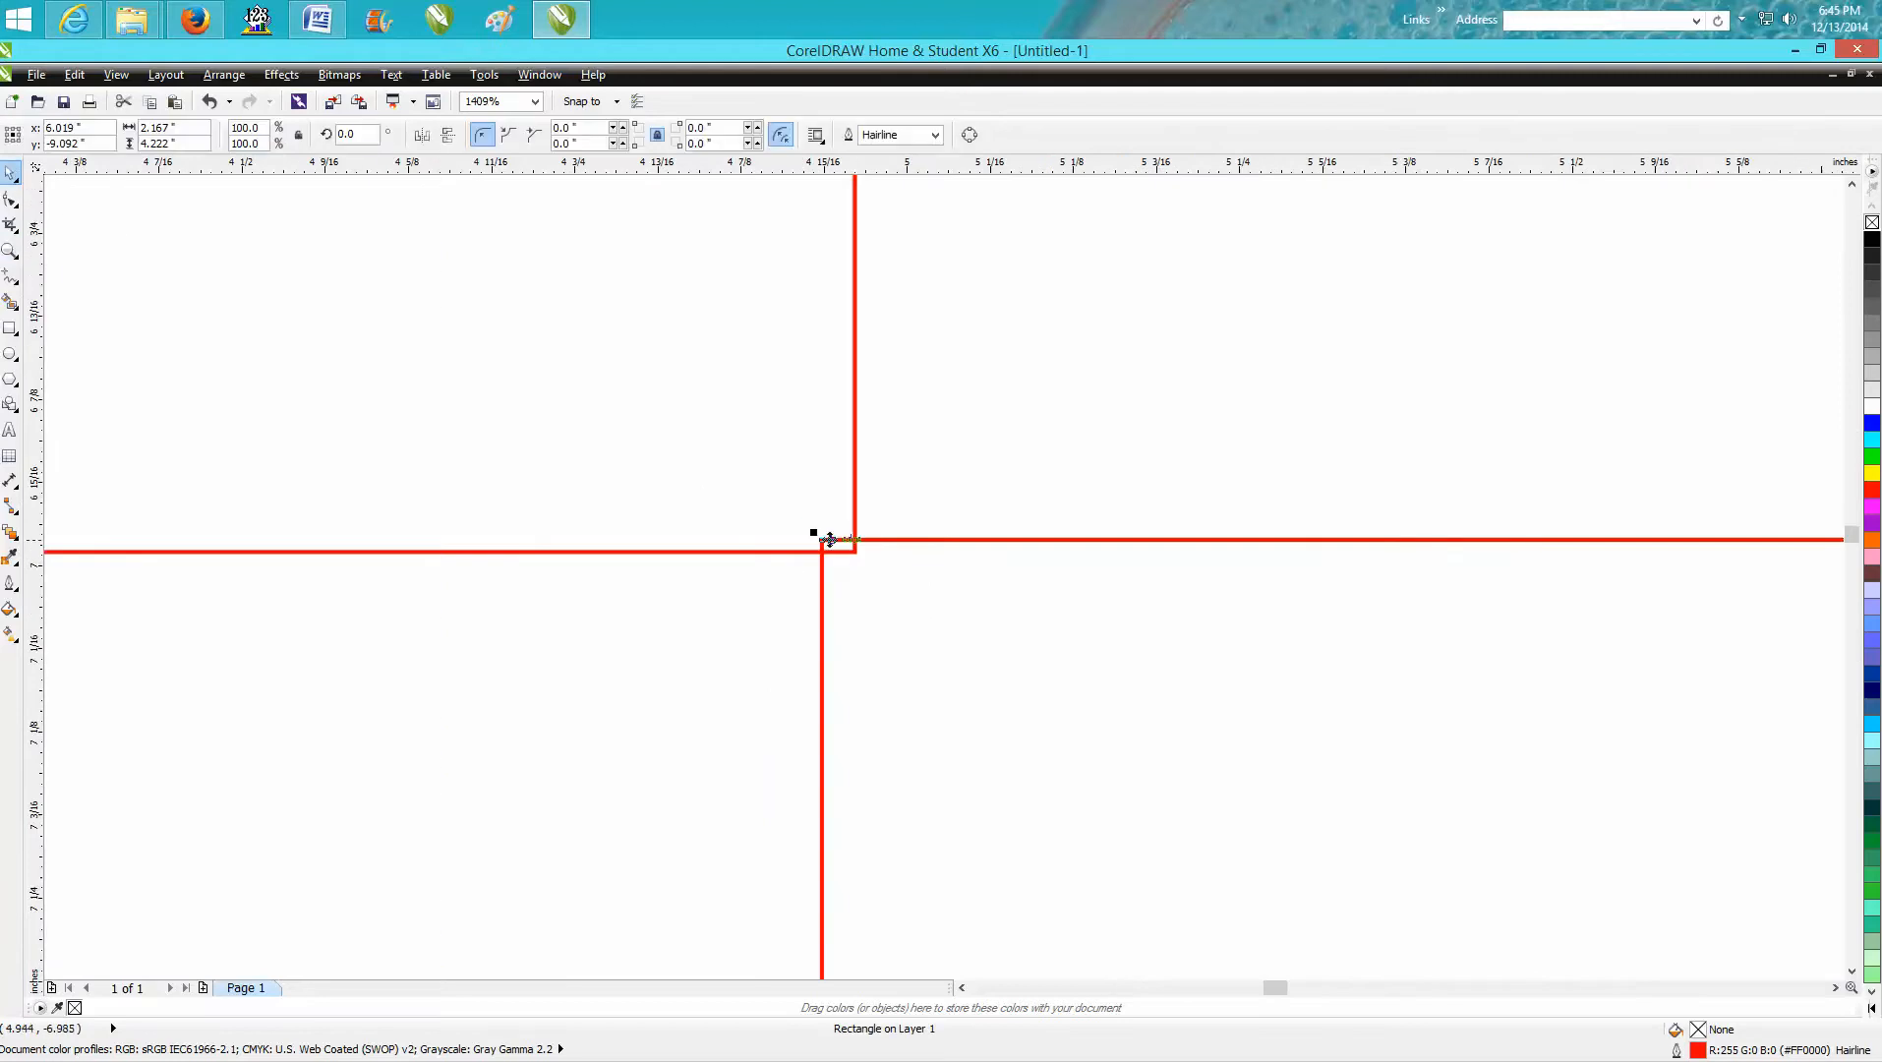
# Move the second rectangle away from the first, and snap its top-left node back onto the first rectangle's bottom-right corner.
pyautogui.moveTo(916, 549); pyautogui.dragTo(1048, 632)
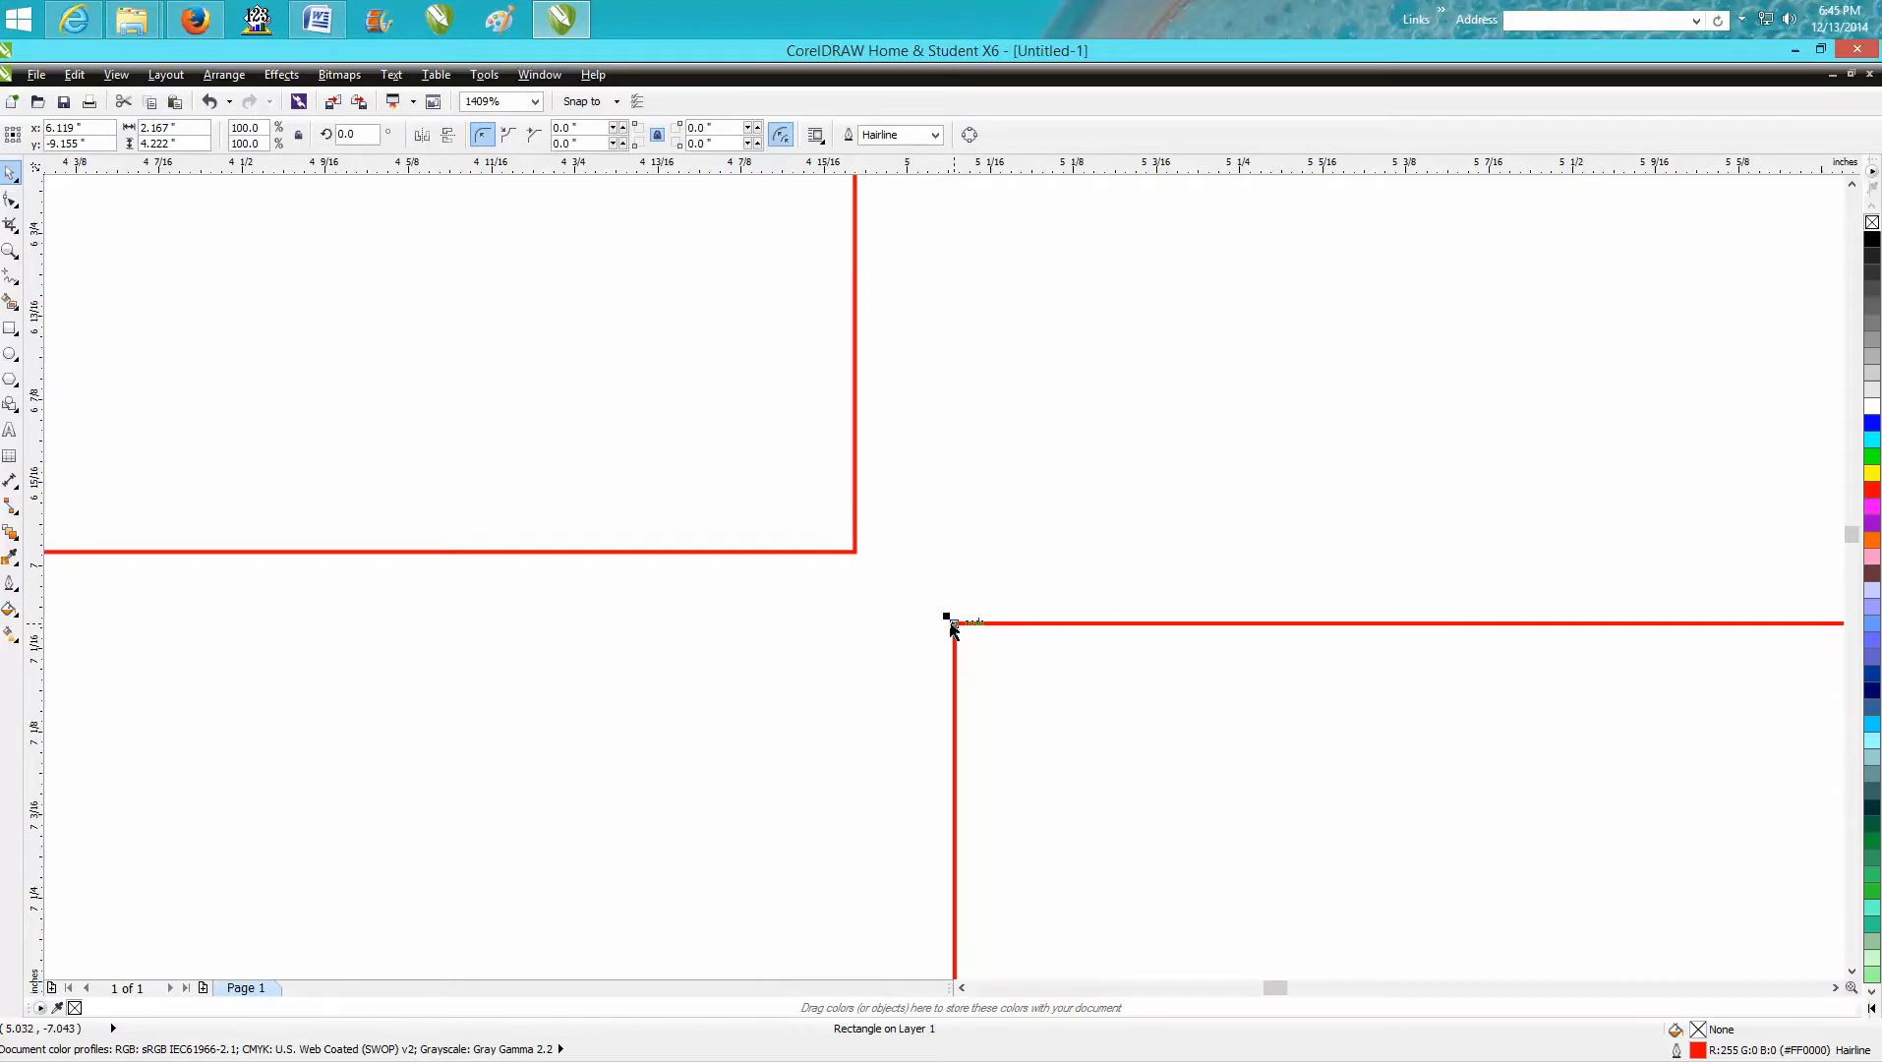
pyautogui.moveTo(950, 621); pyautogui.dragTo(894, 570)
pyautogui.scroll(-3, 893, 571)
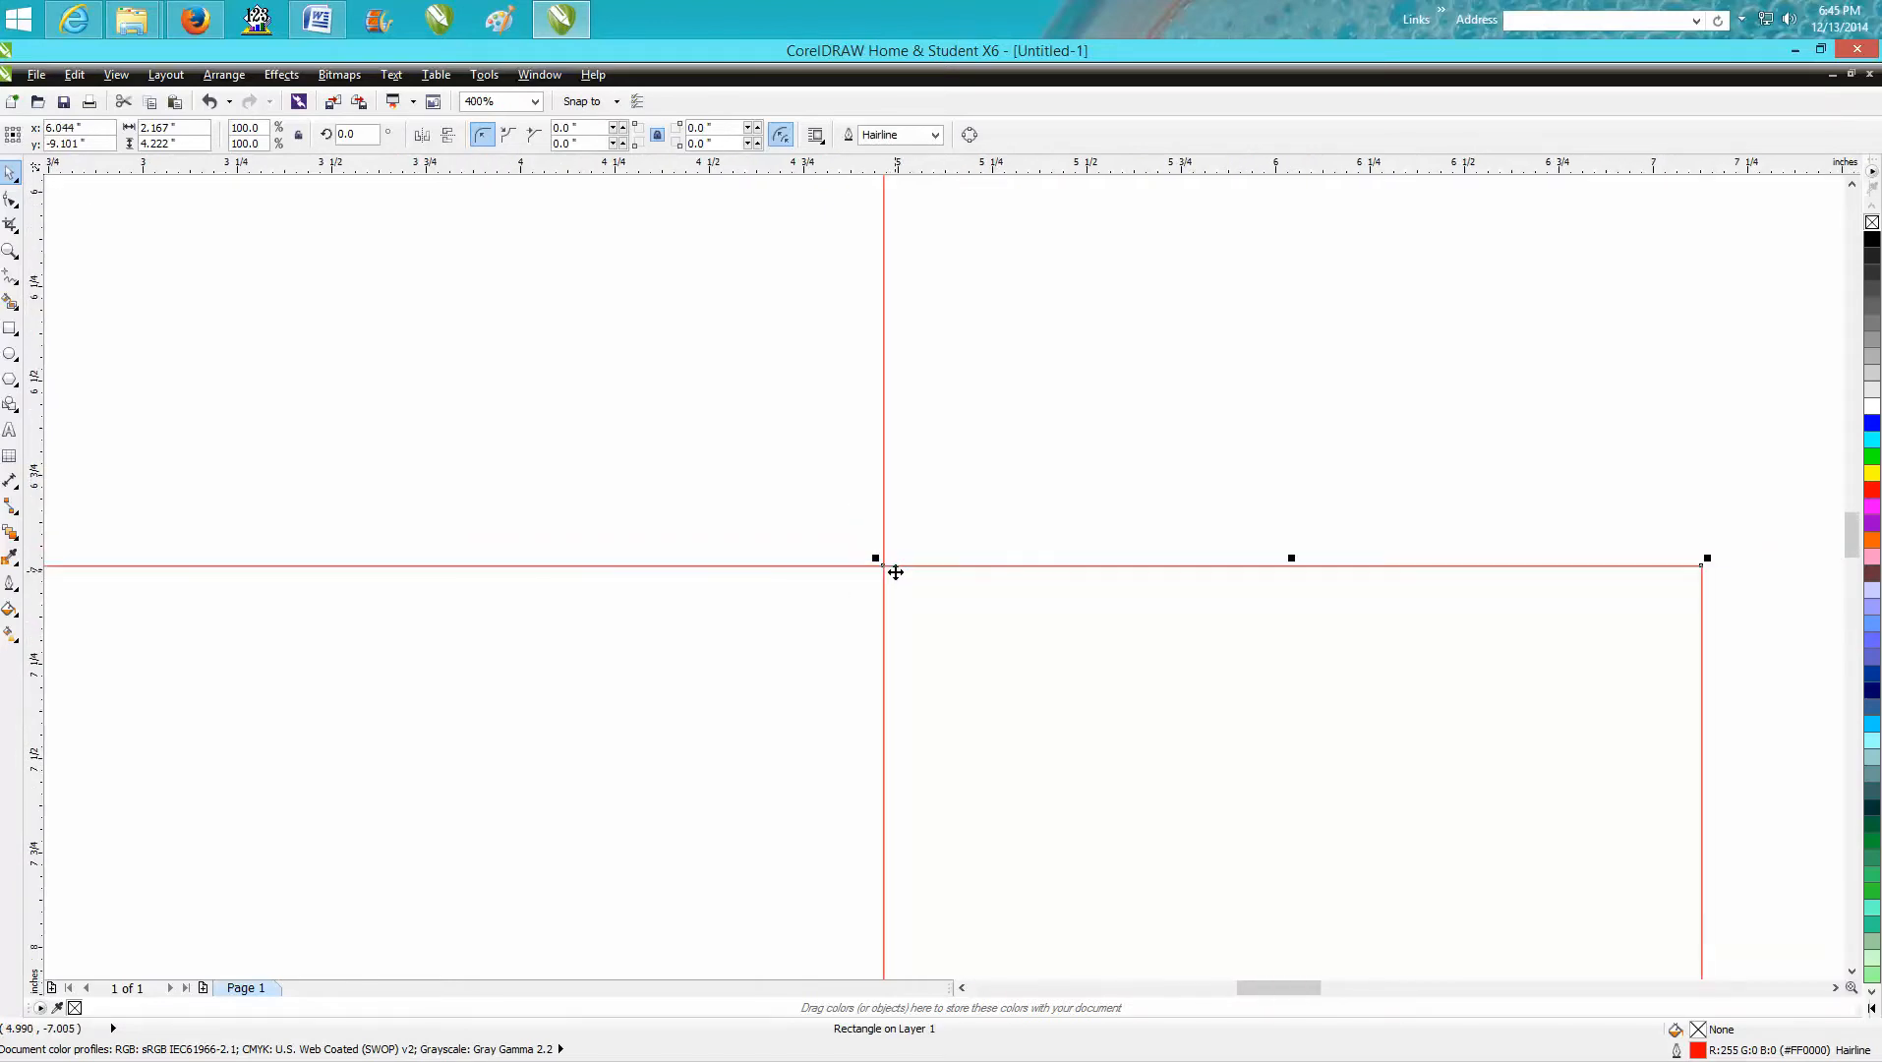
pyautogui.scroll(-3, 872, 578)
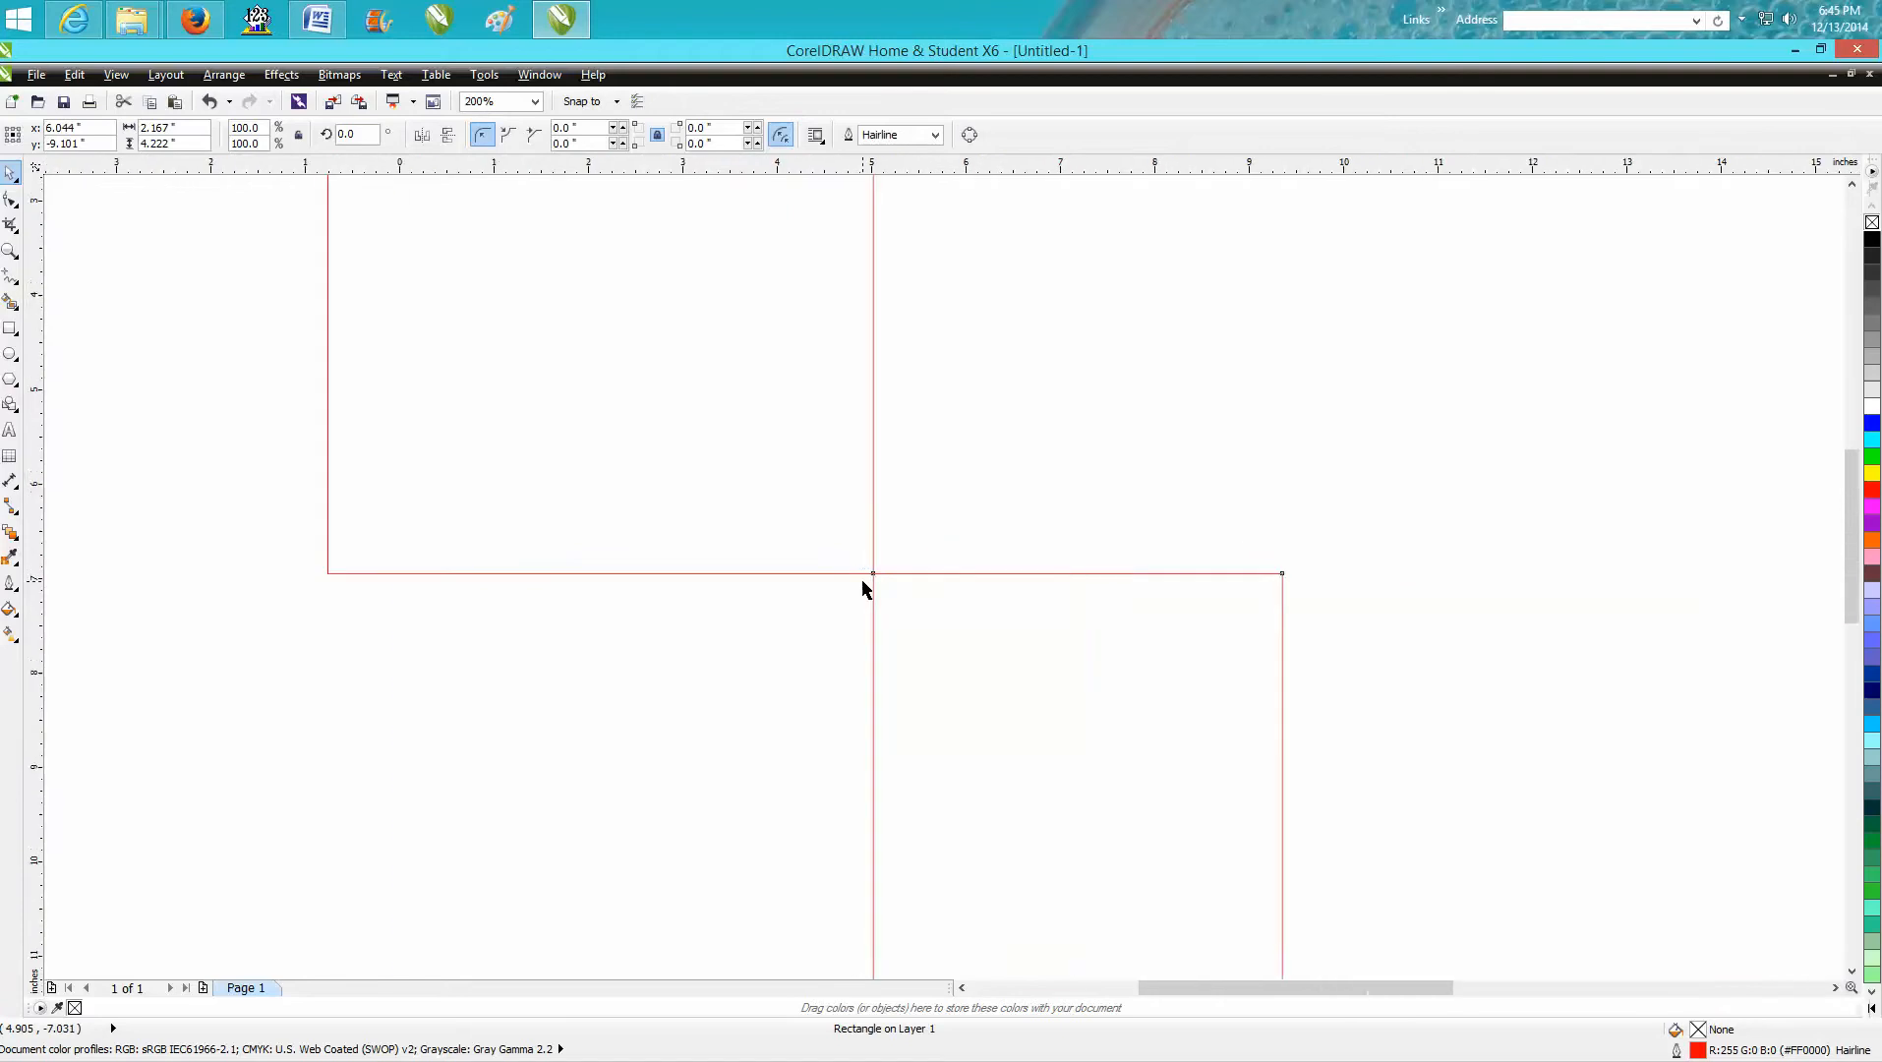
# Select both test rectangles together and delete them from the page.
pyautogui.scroll(-3, 863, 582)
pyautogui.moveTo(773, 434); pyautogui.dragTo(1091, 754)
pyautogui.press('Delete')
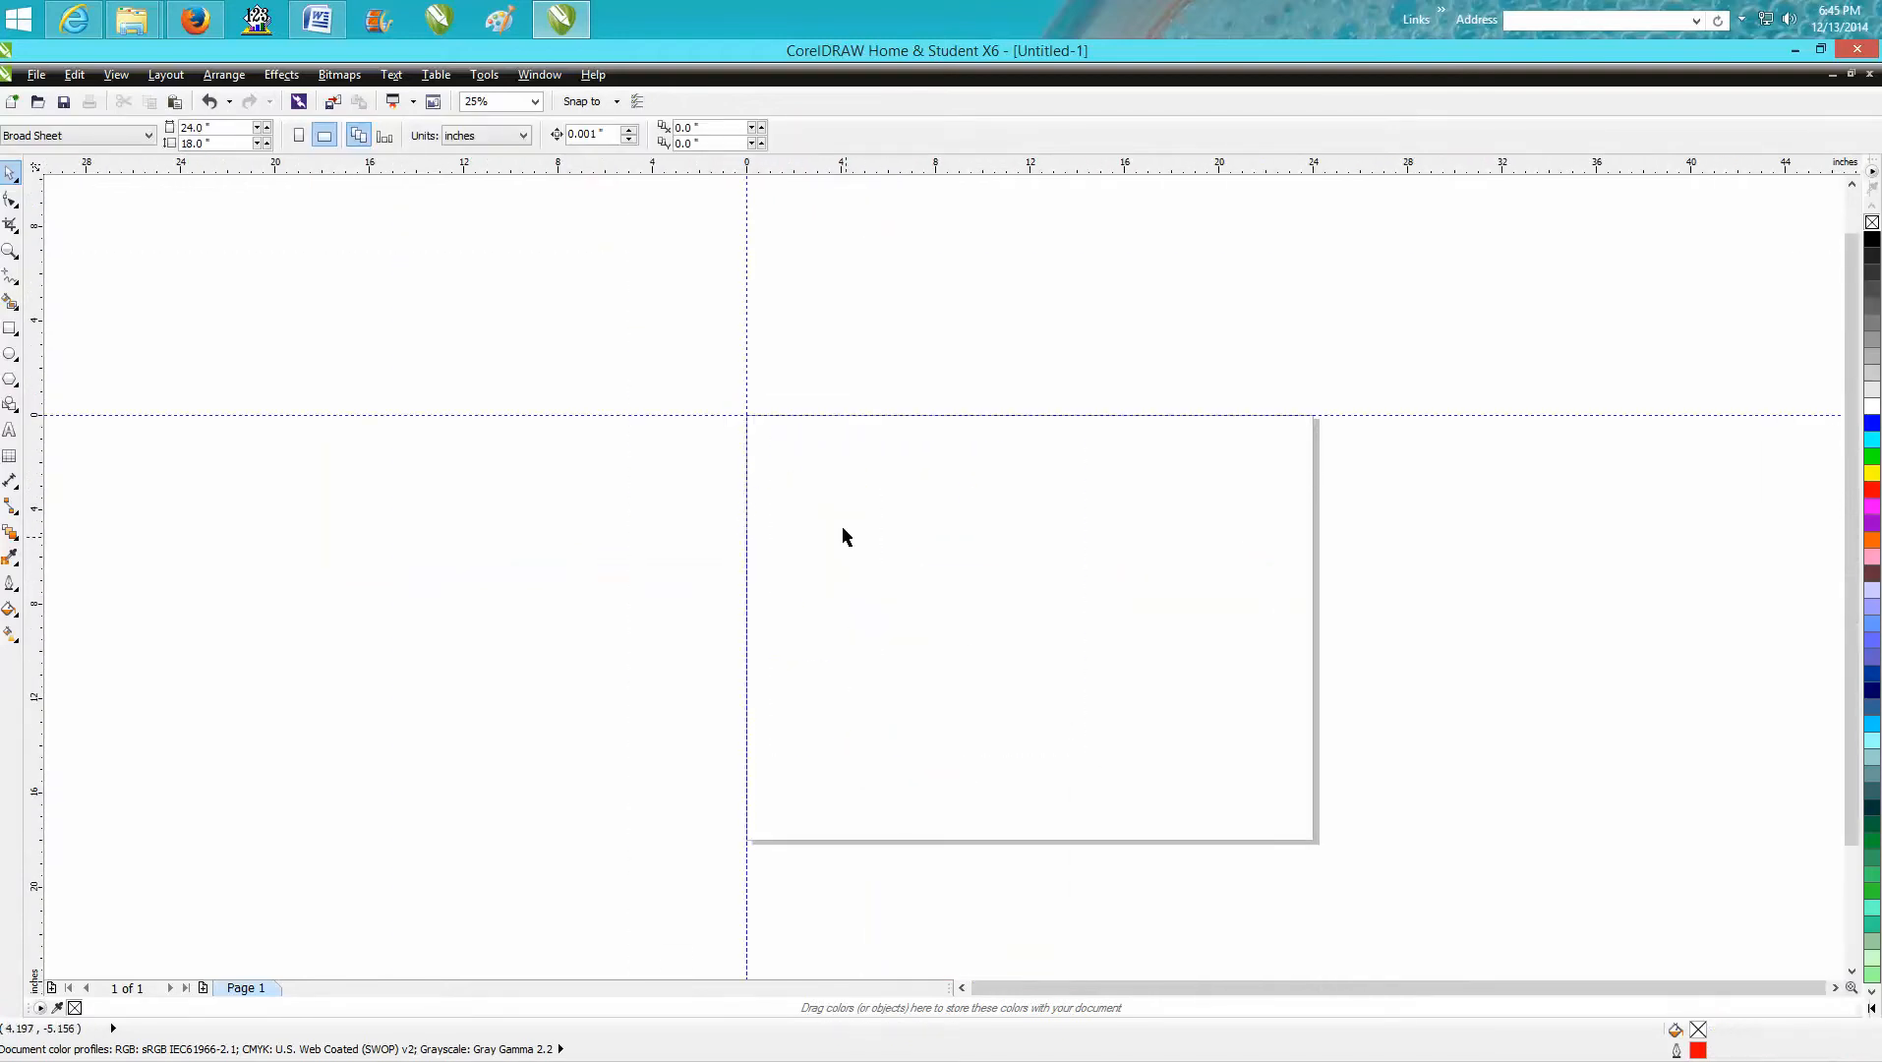
# Save the current document settings as the default for new documents.
pyautogui.click(484, 74)
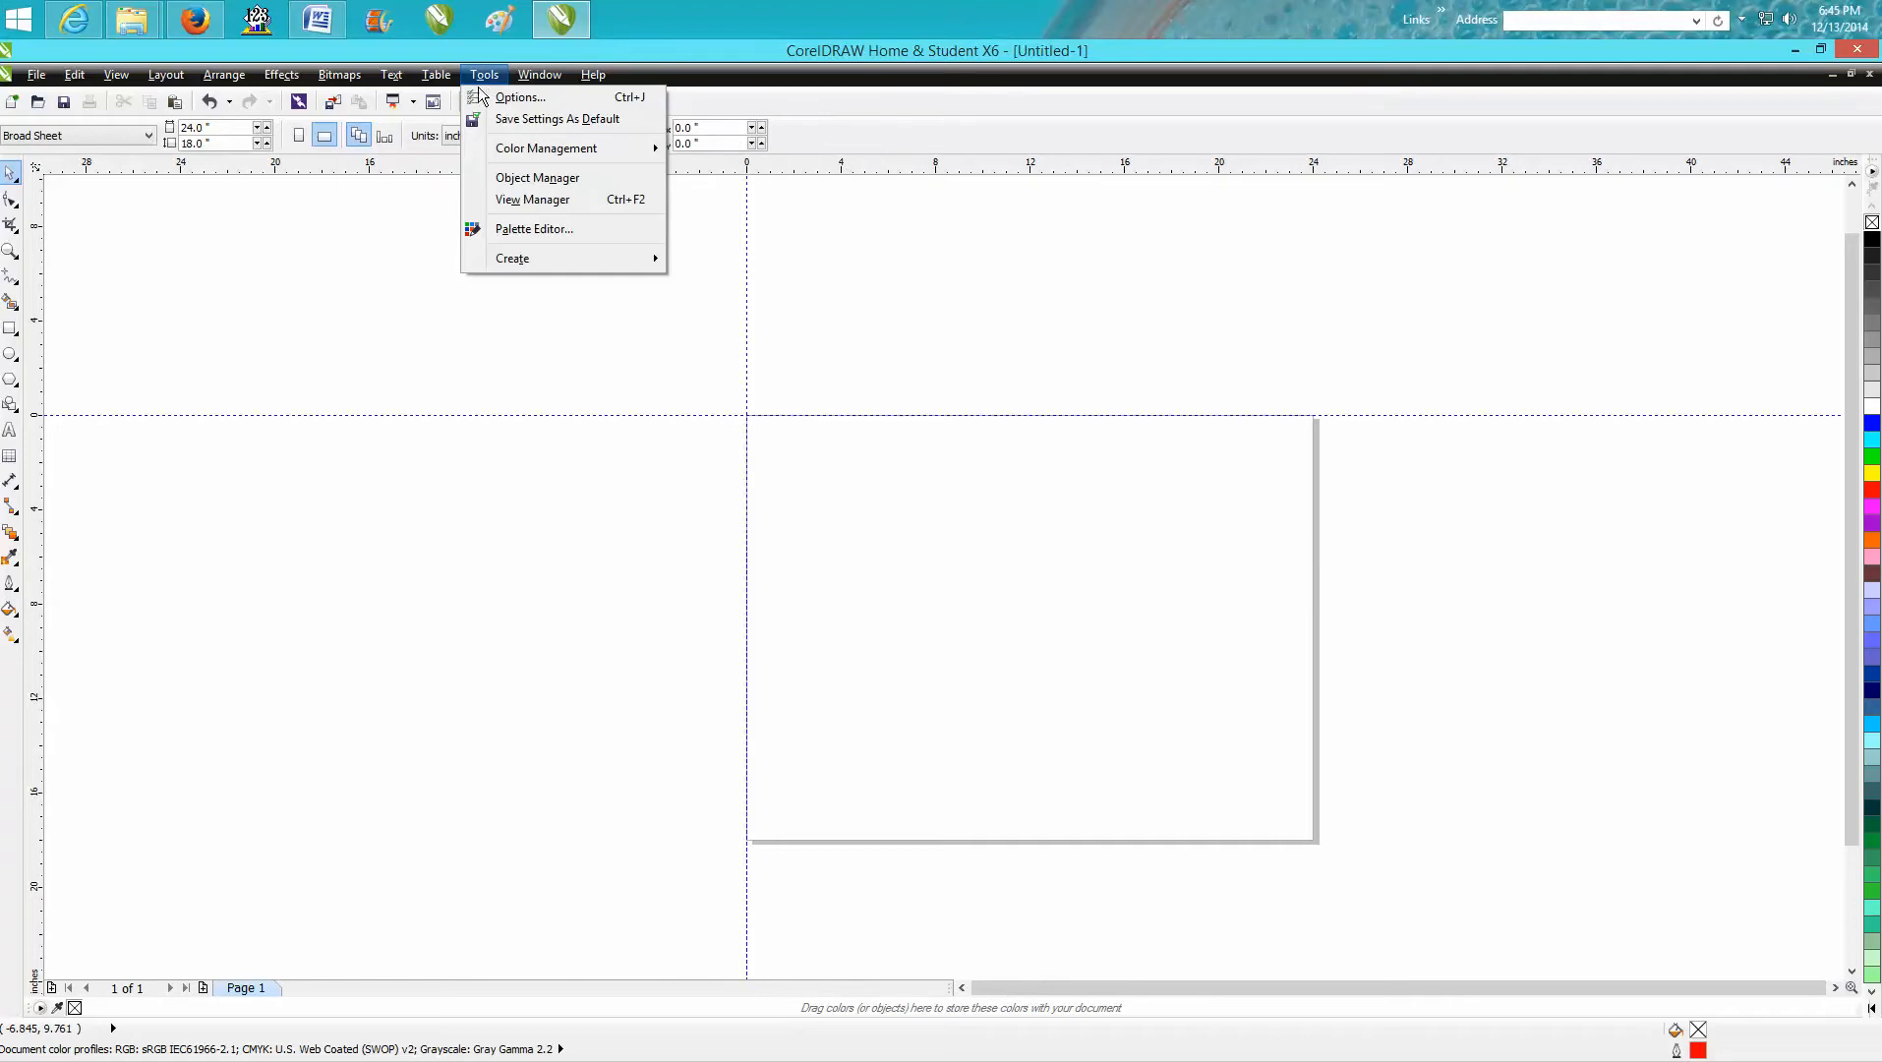
pyautogui.click(525, 124)
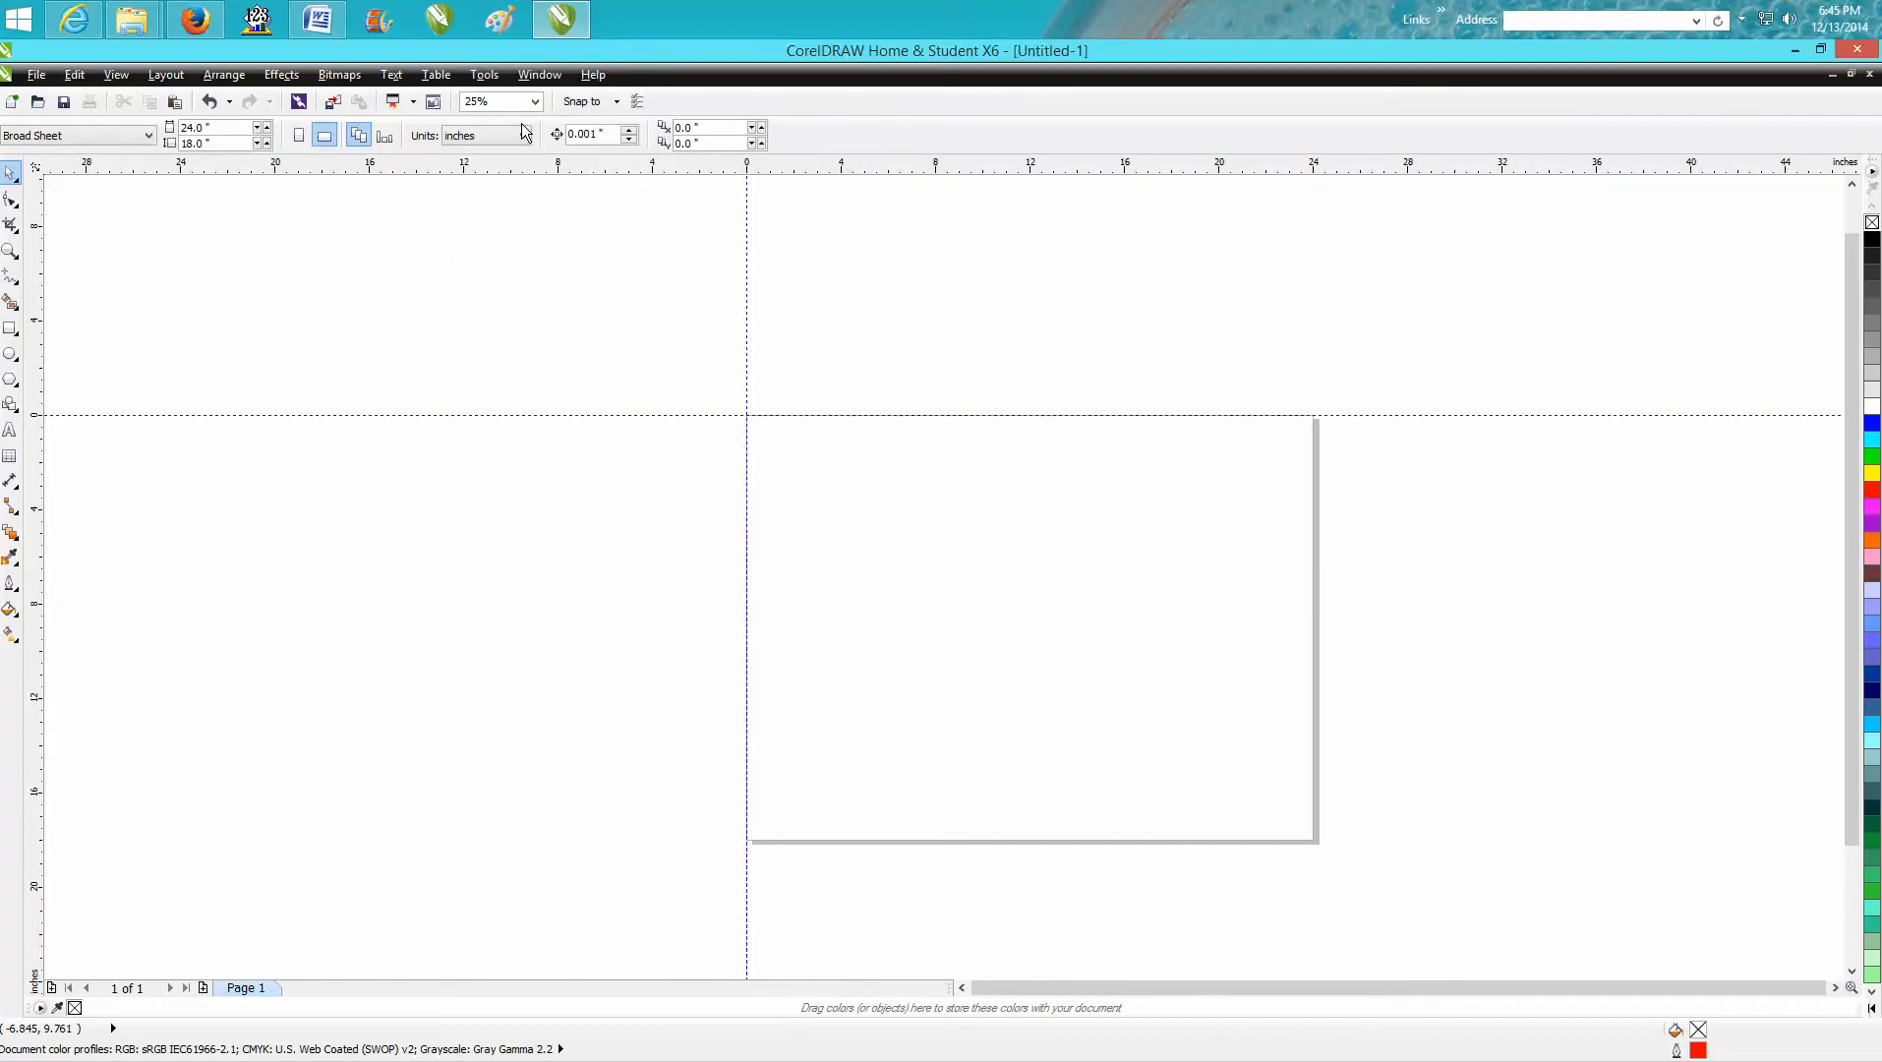
# Close CorelDRAW without saving the untitled document, relaunch it and dismiss the welcome screen.
pyautogui.click(1859, 51)
pyautogui.click(961, 596)
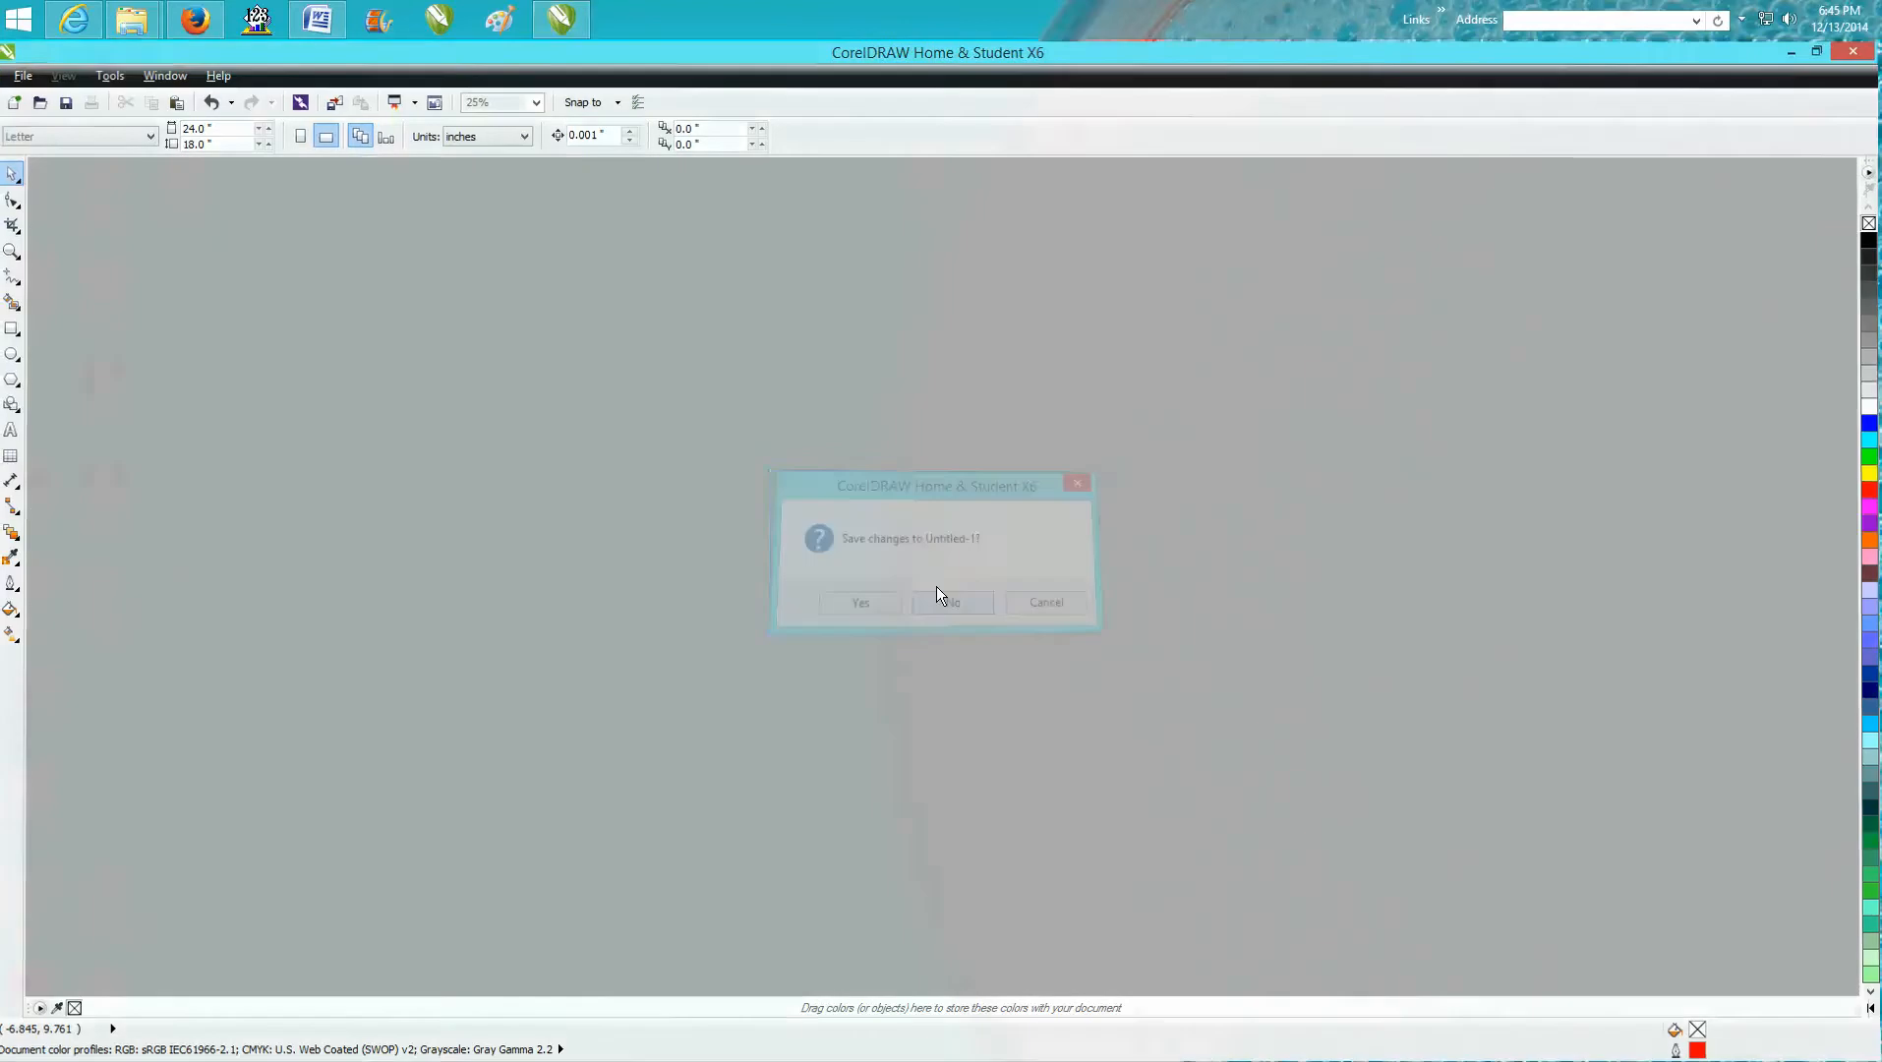
pyautogui.click(440, 20)
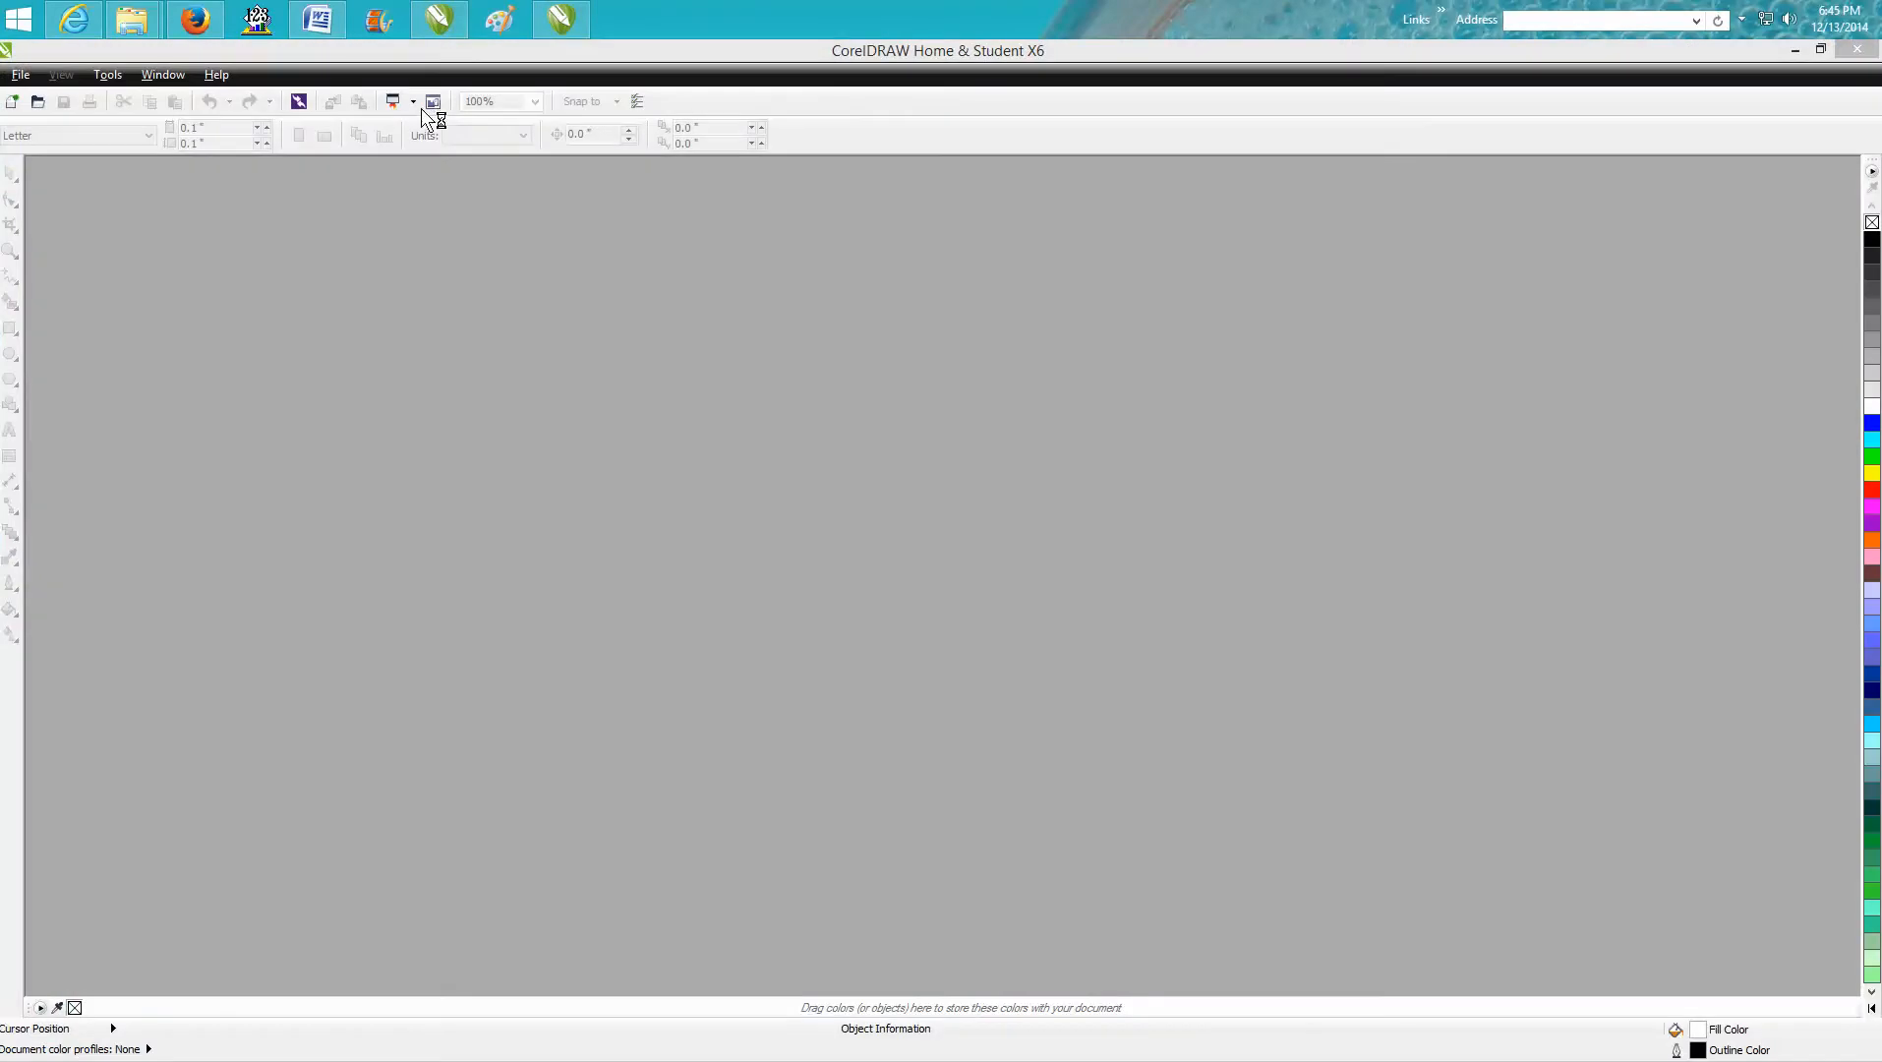
pyautogui.click(1290, 330)
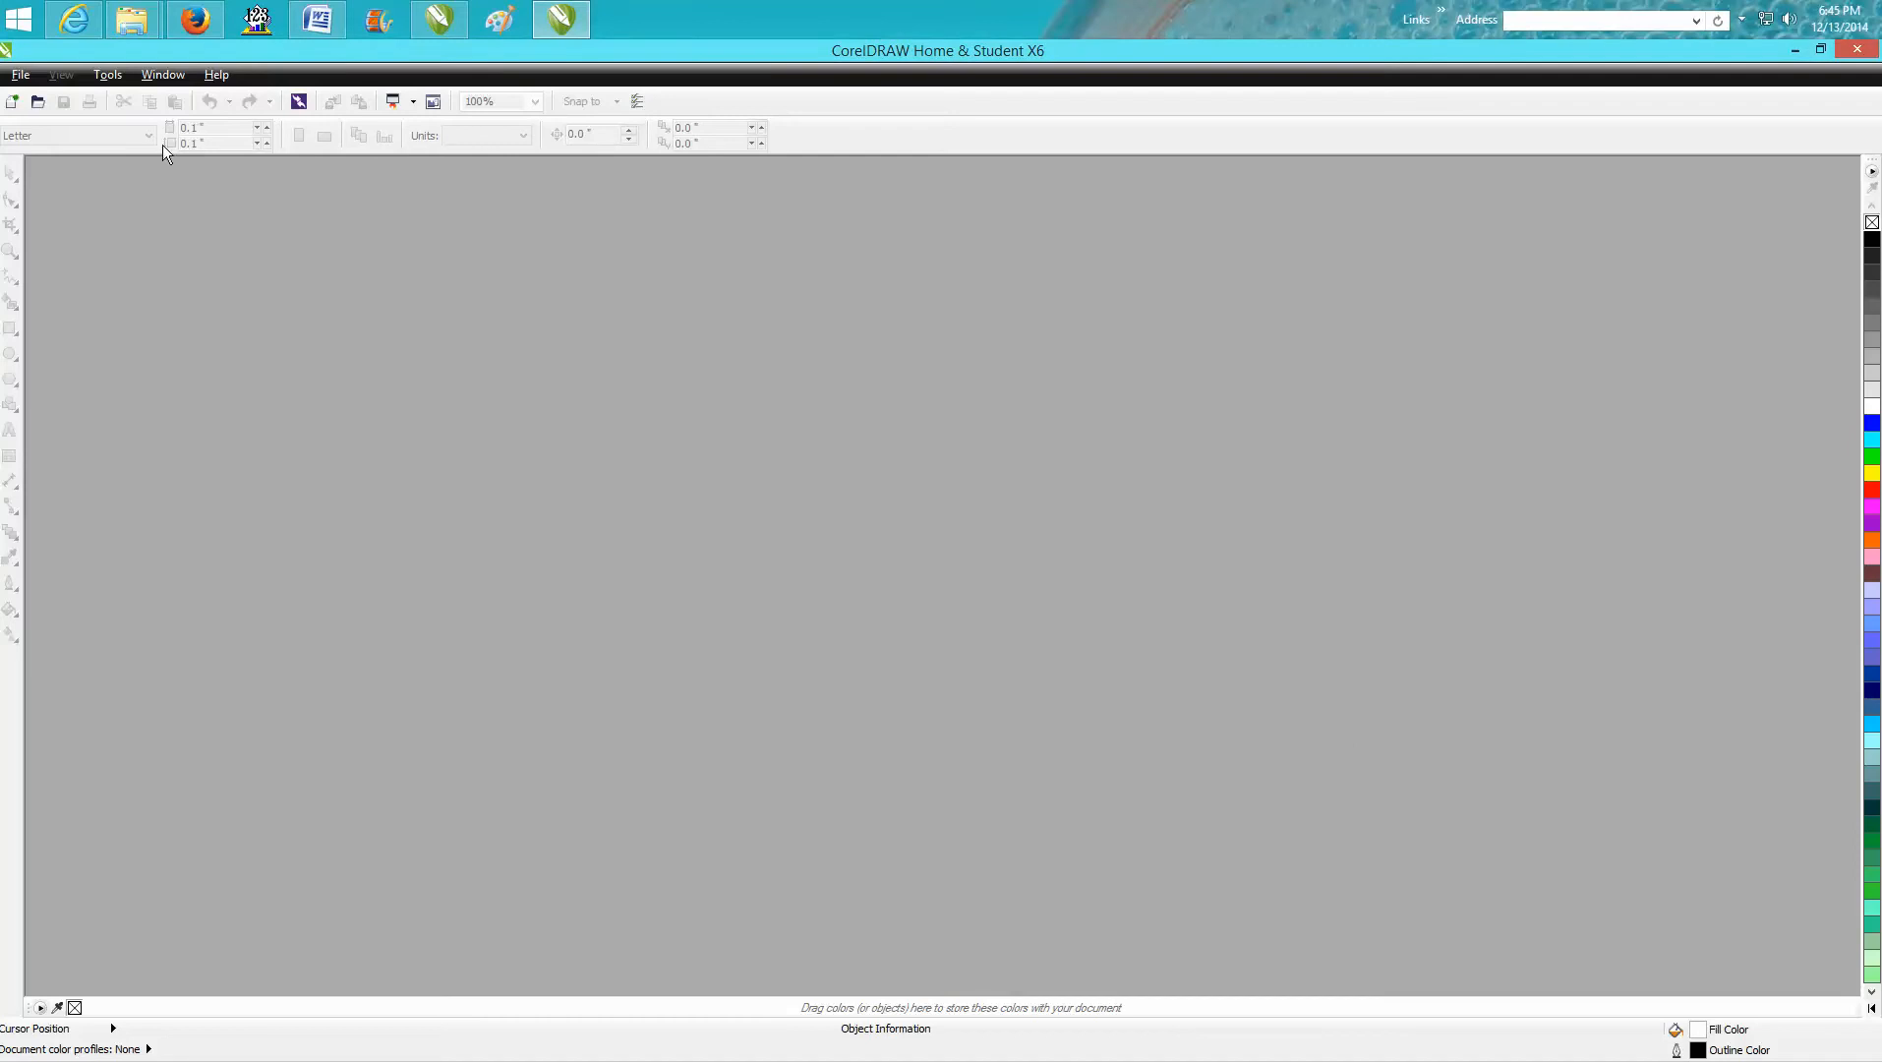
# Create a new document with the preset Broad Sheet size of 24 × 18 inches in landscape.
pyautogui.click(34, 80)
pyautogui.click(50, 97)
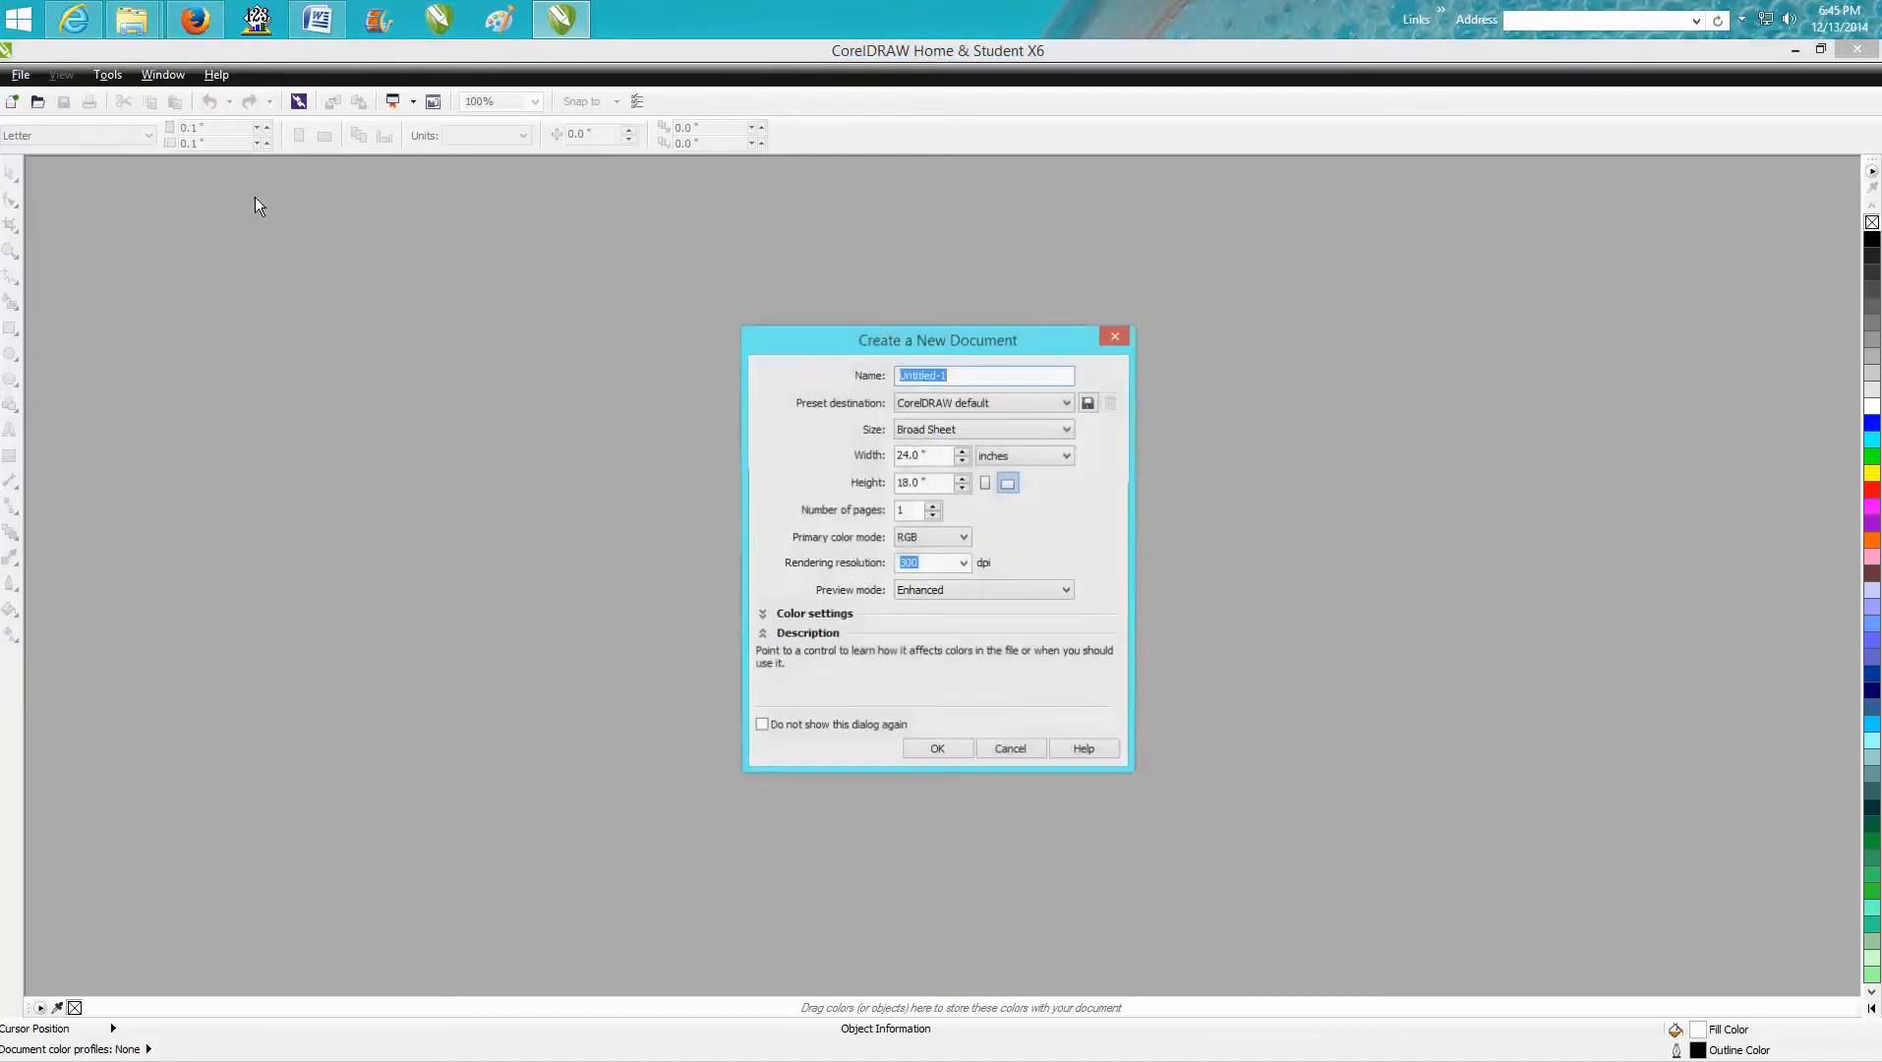
pyautogui.click(931, 750)
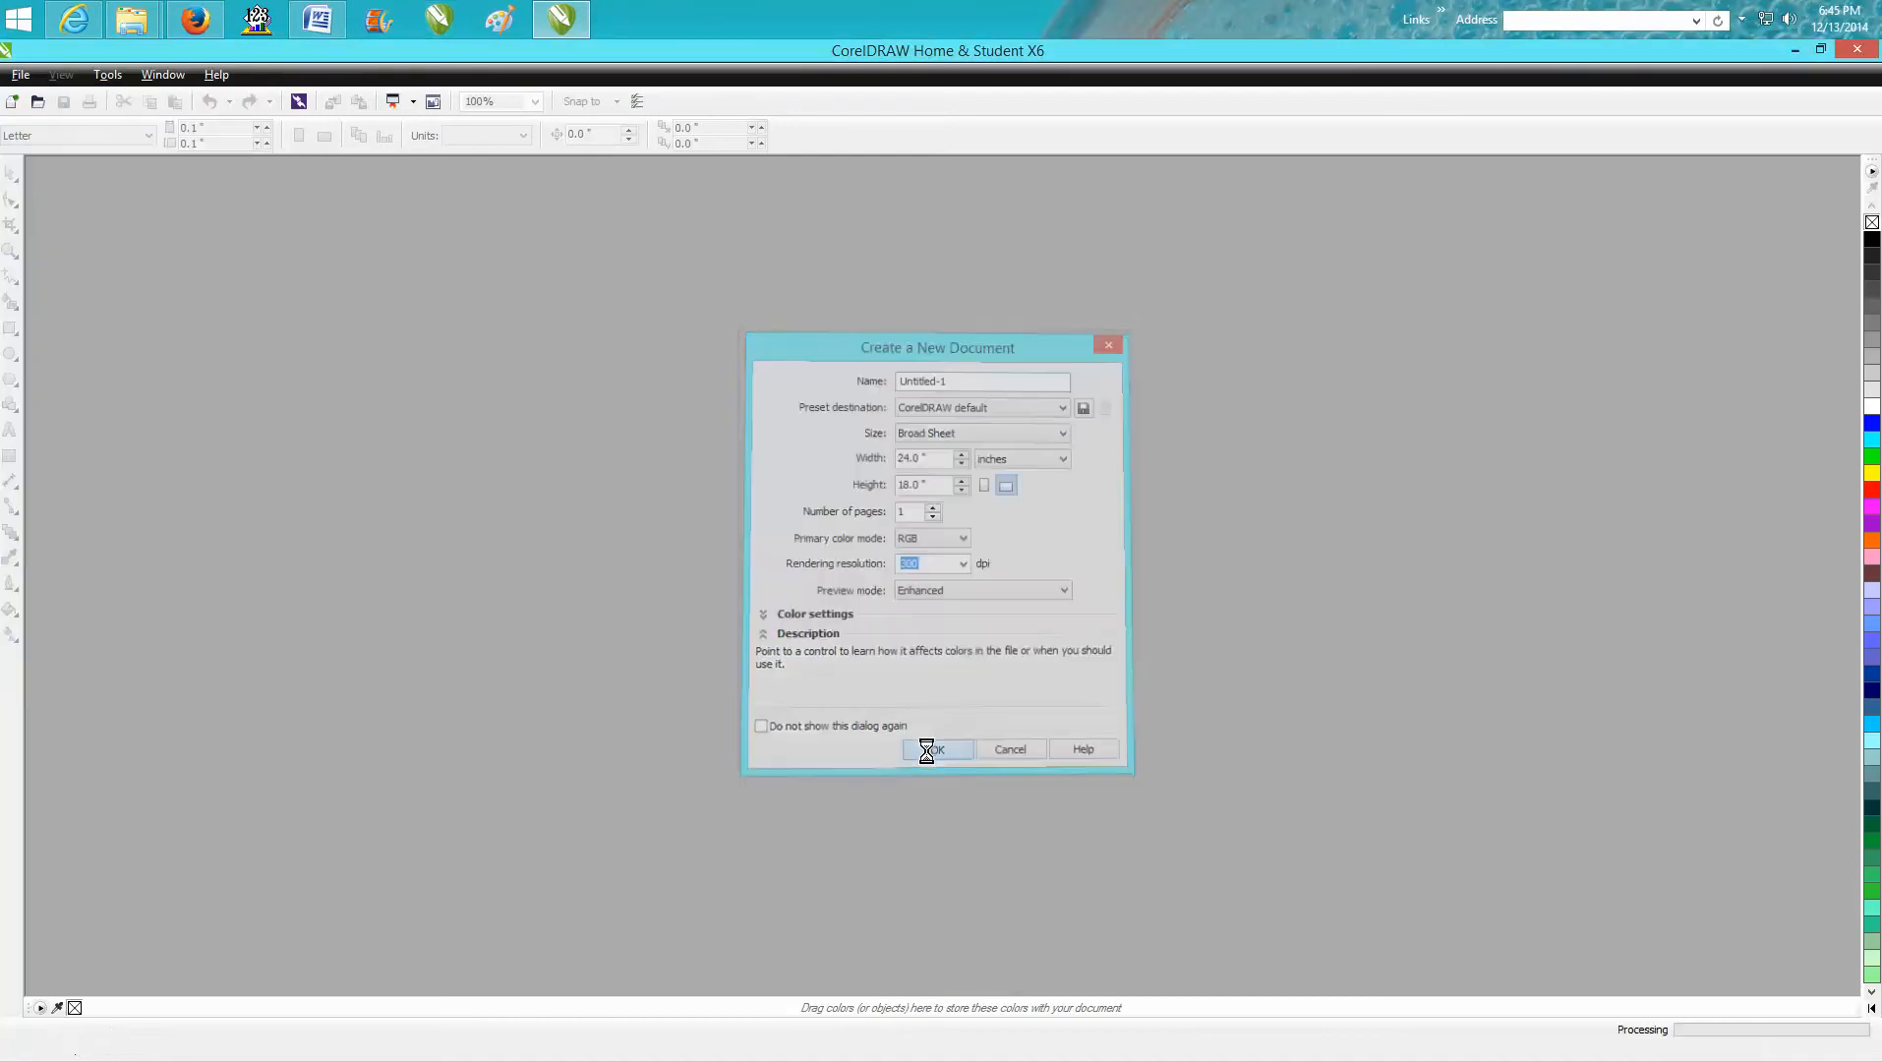